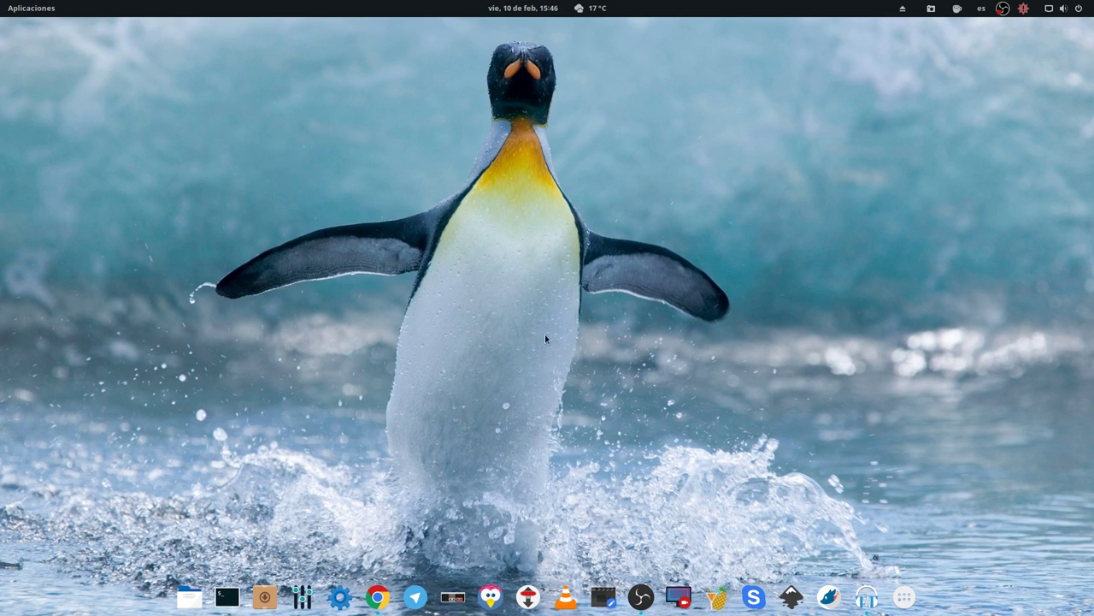
# Switch to Chrome and skim the Xnet article on copyright, copyleft and licences from start to end and back
pyautogui.click(535, 608)
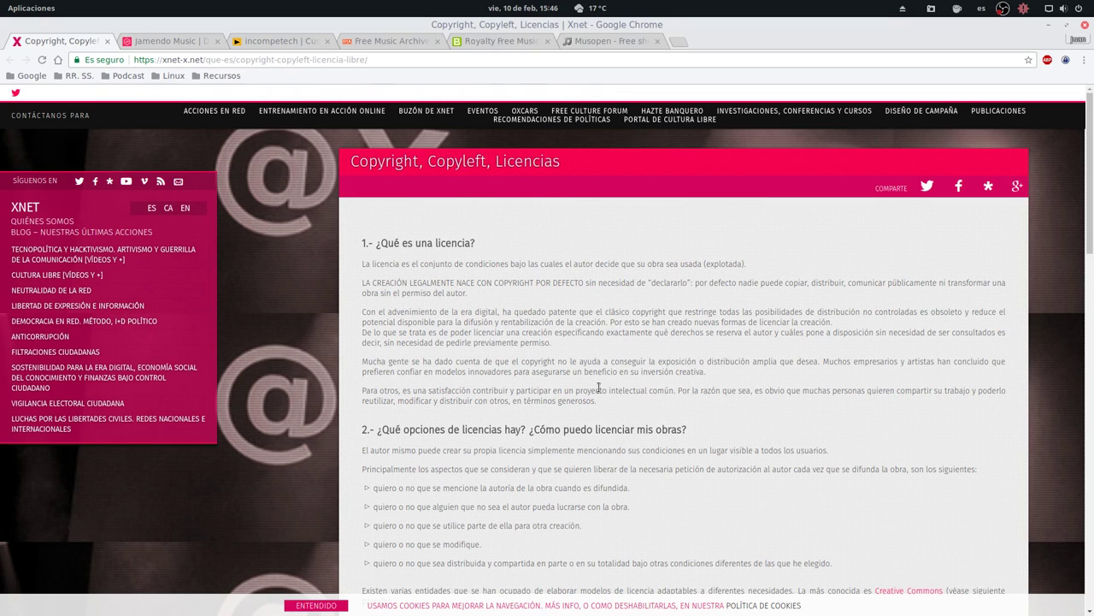
pyautogui.scroll(-2, 599, 388)
pyautogui.scroll(-6, 599, 388)
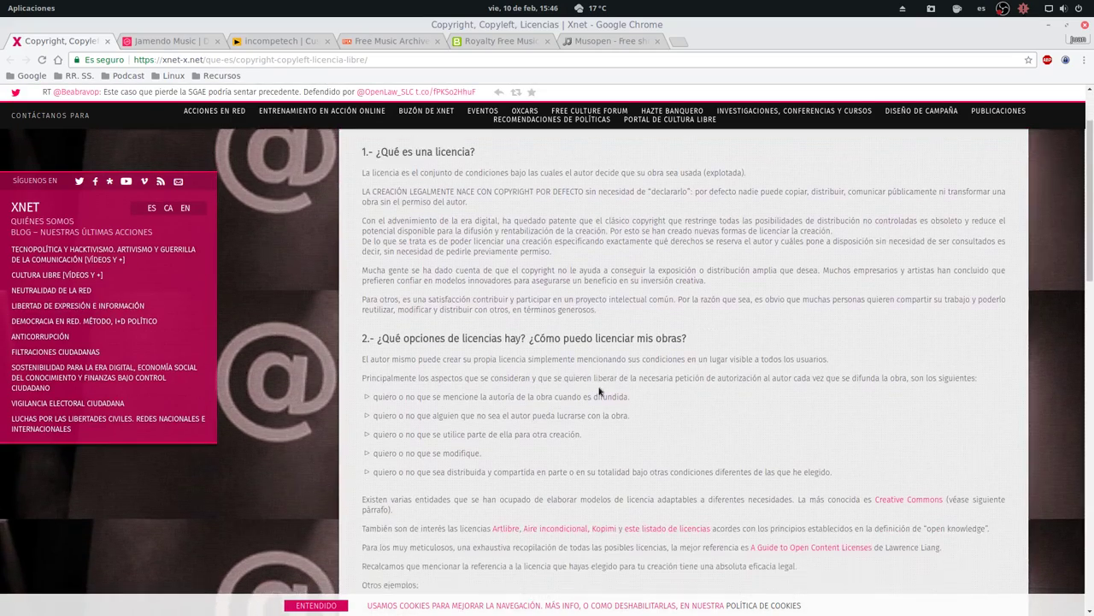
pyautogui.scroll(-7, 598, 390)
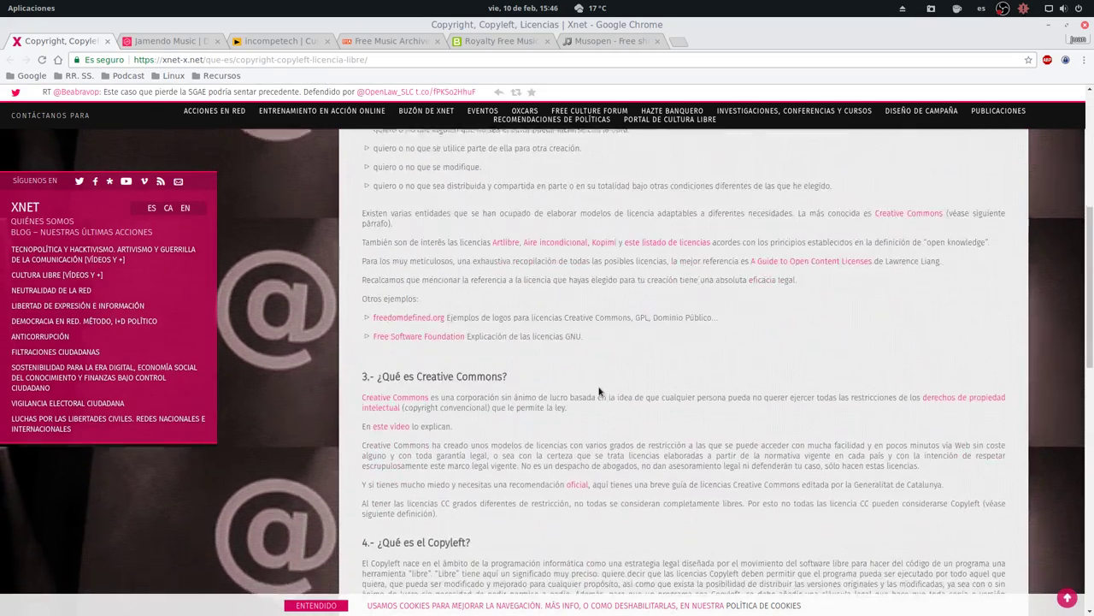
pyautogui.scroll(-4, 598, 387)
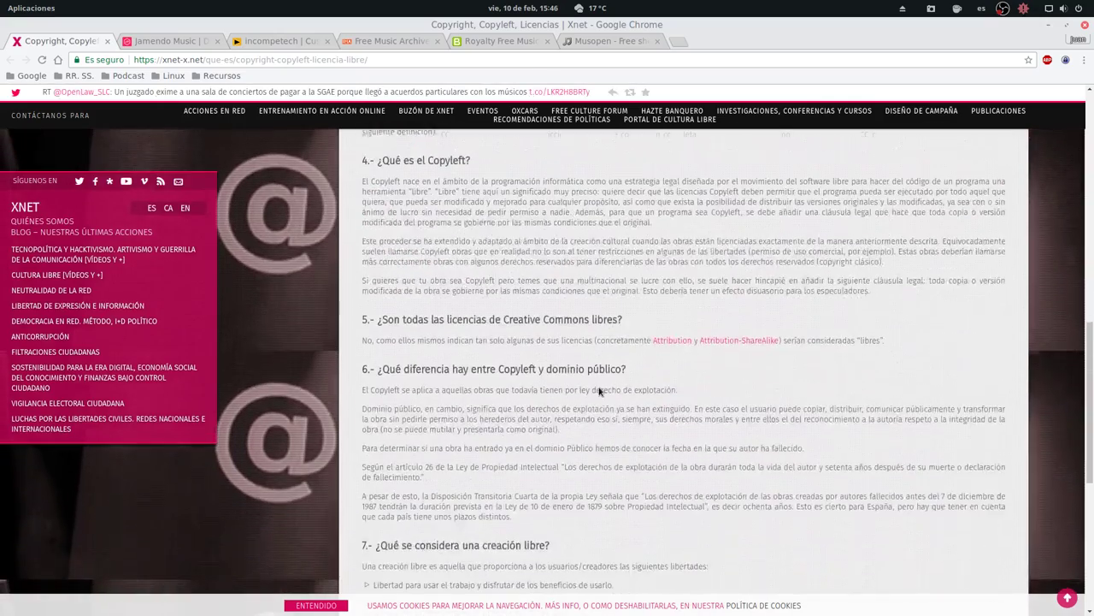
pyautogui.scroll(-3, 599, 388)
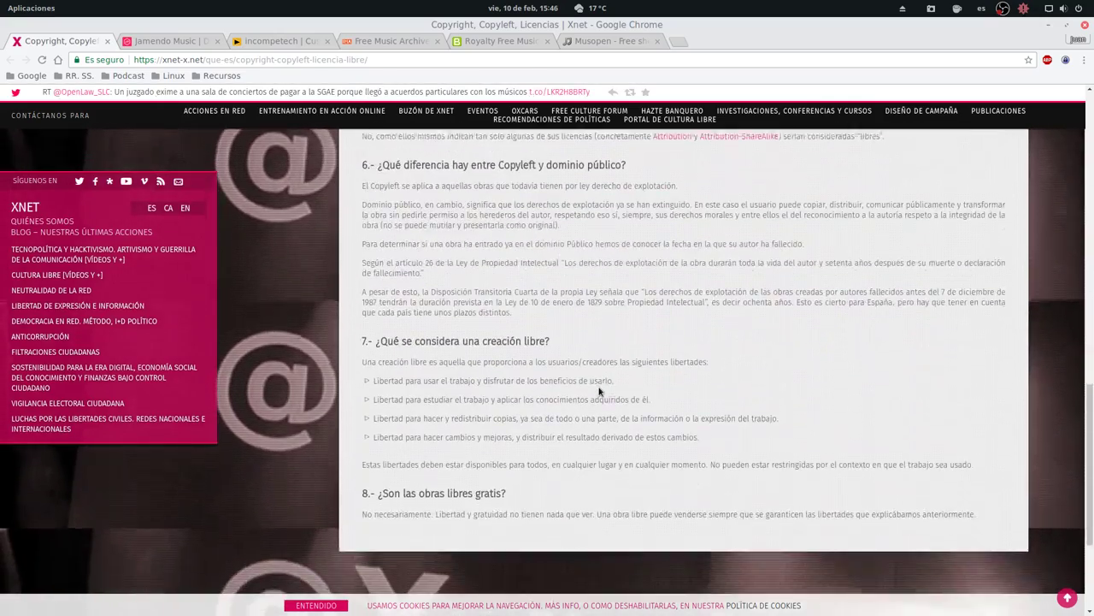
pyautogui.scroll(3, 598, 387)
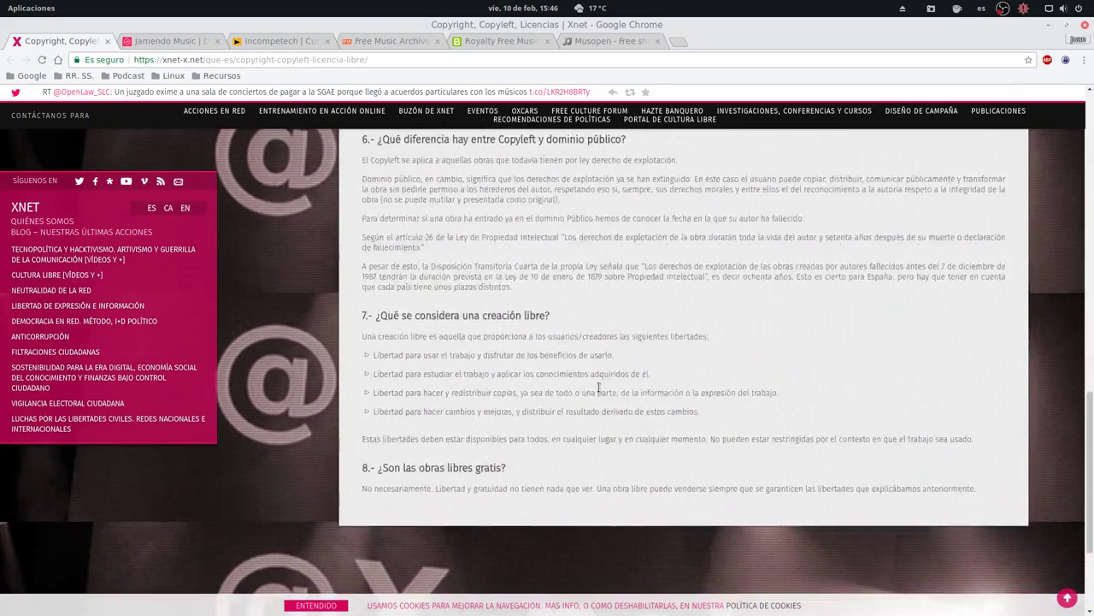
pyautogui.scroll(4, 598, 387)
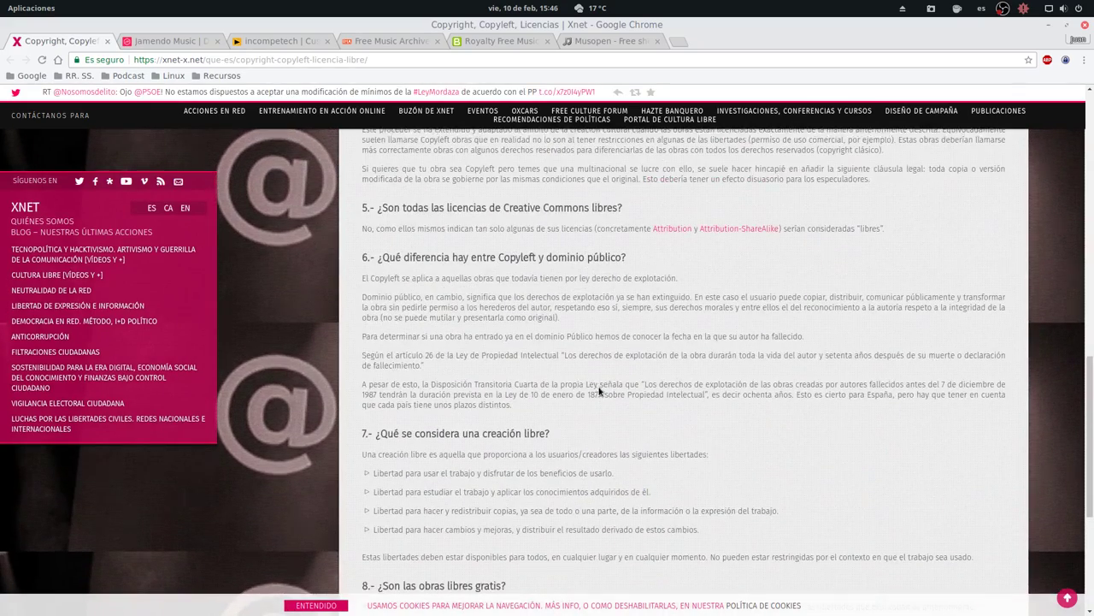
pyautogui.scroll(7, 599, 389)
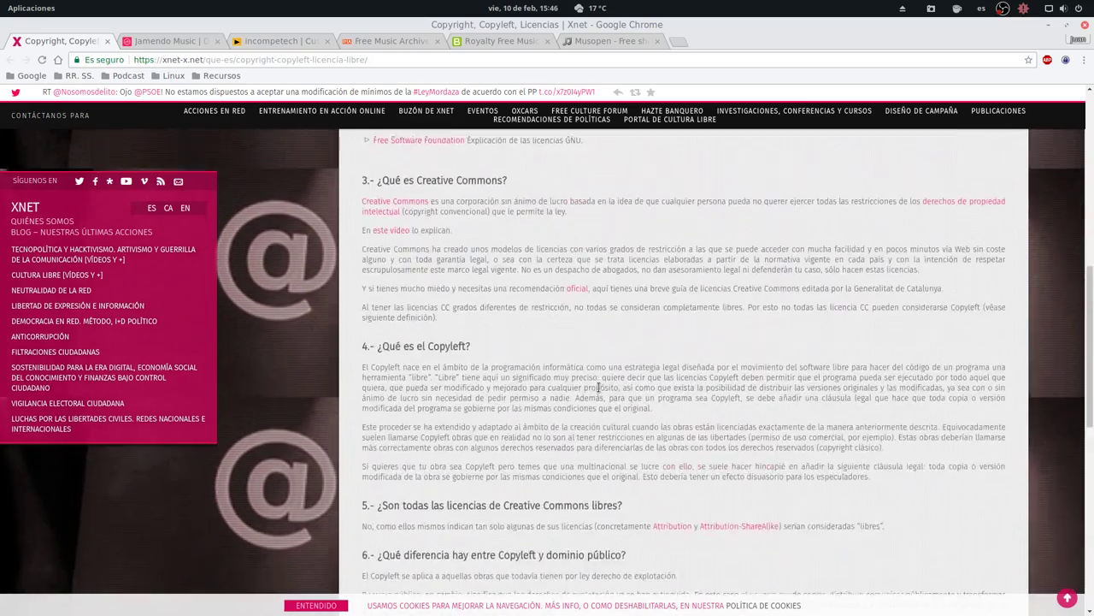
pyautogui.scroll(5, 598, 387)
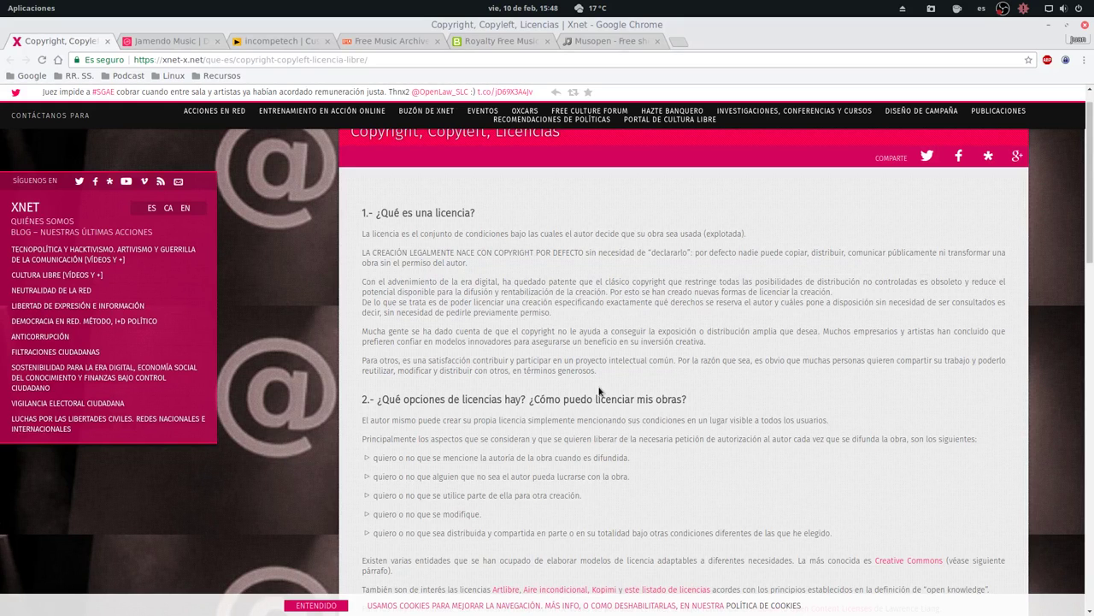
# Find section 4 of the article and highlight the word "Copyleft" in its heading
pyautogui.scroll(-3, 643, 395)
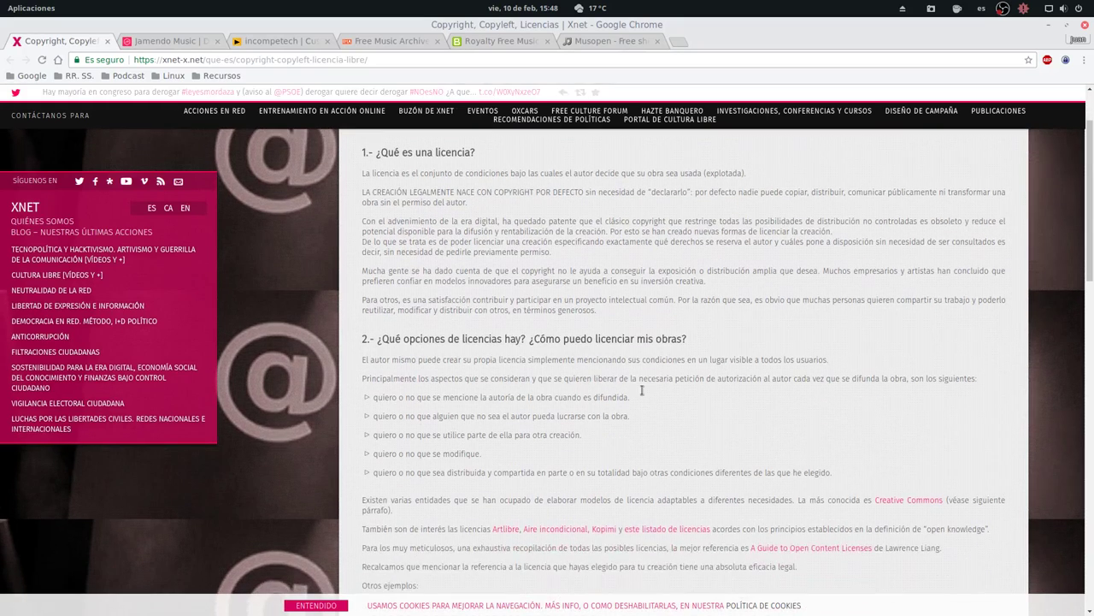
pyautogui.scroll(-5, 643, 394)
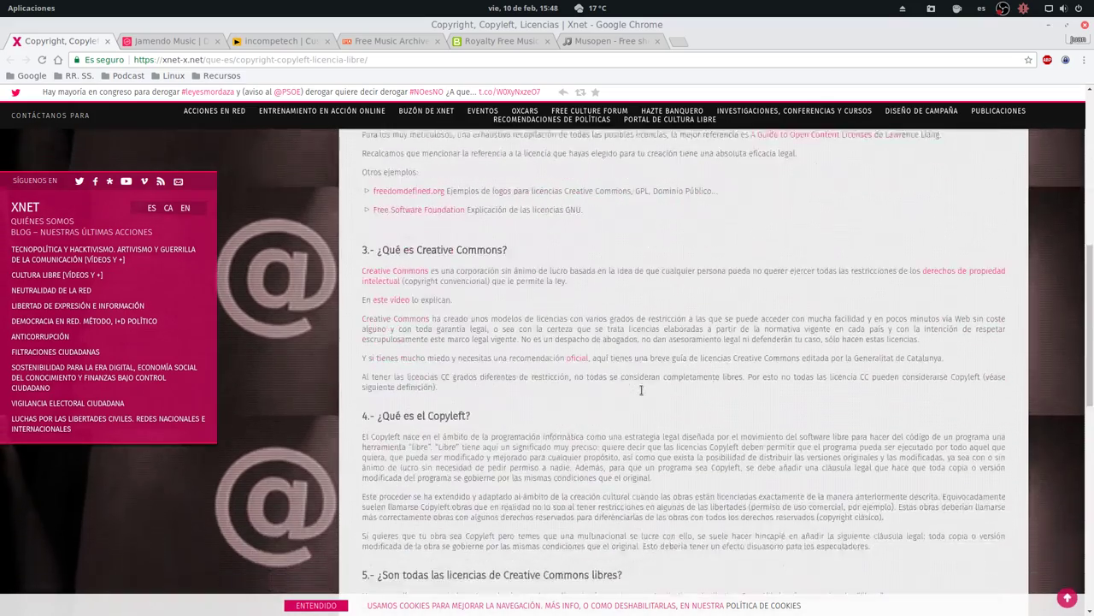
pyautogui.scroll(-2, 641, 391)
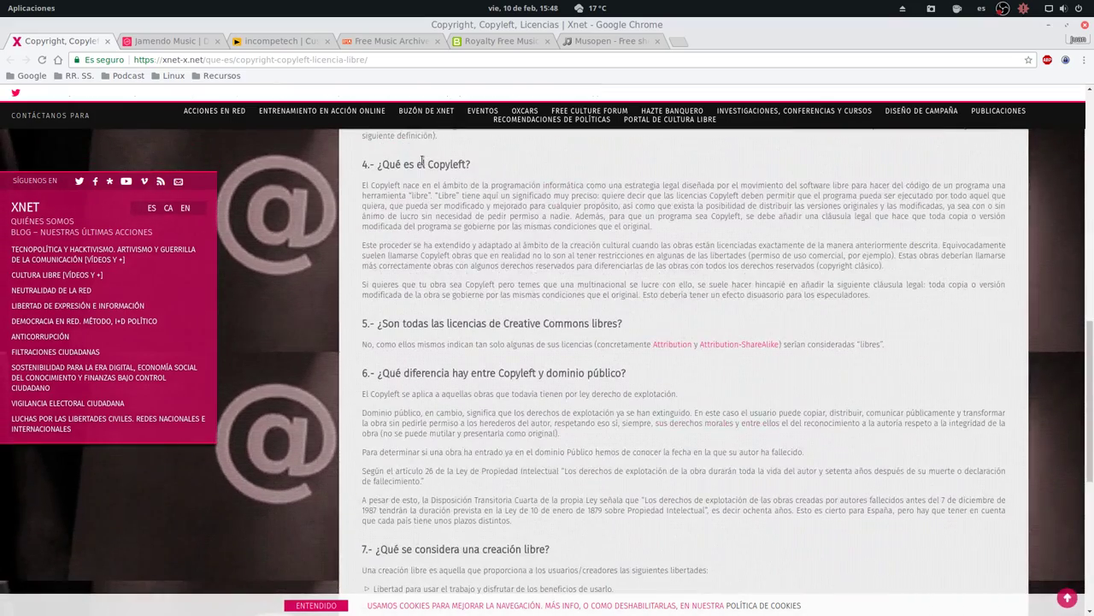
pyautogui.moveTo(429, 164); pyautogui.dragTo(467, 164)
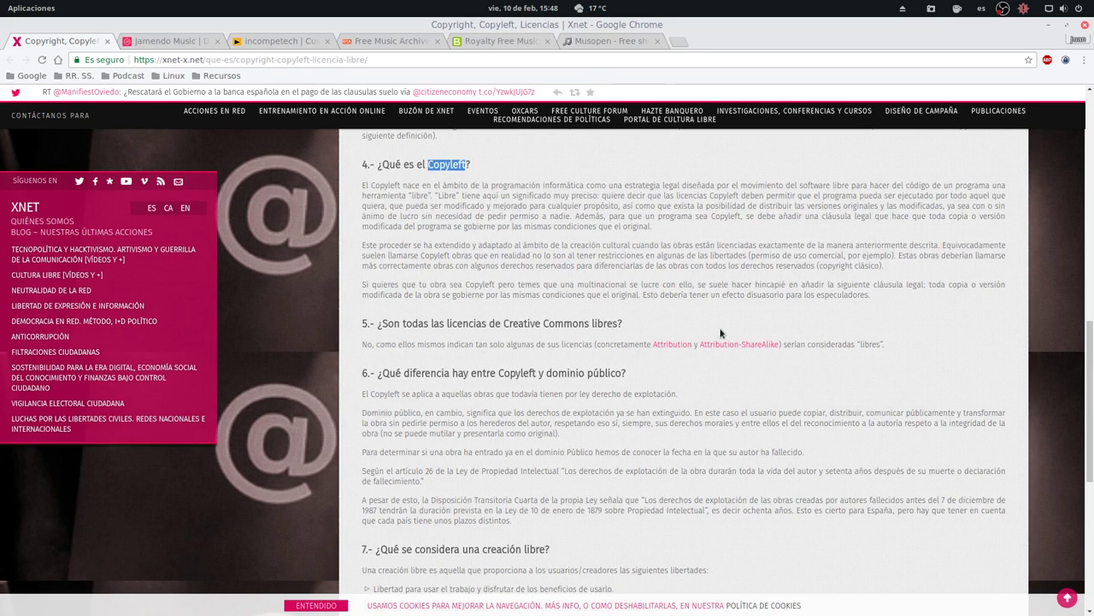
# Highlight the words "dominio público" in the heading of section 6
pyautogui.scroll(-2, 722, 332)
pyautogui.scroll(-5, 724, 330)
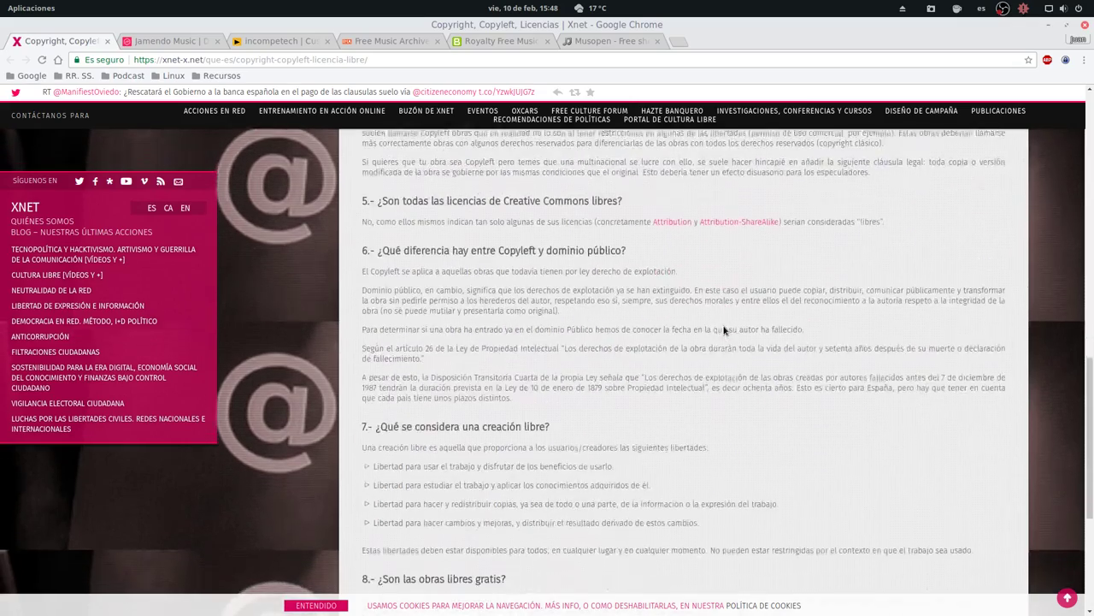
pyautogui.scroll(5, 724, 330)
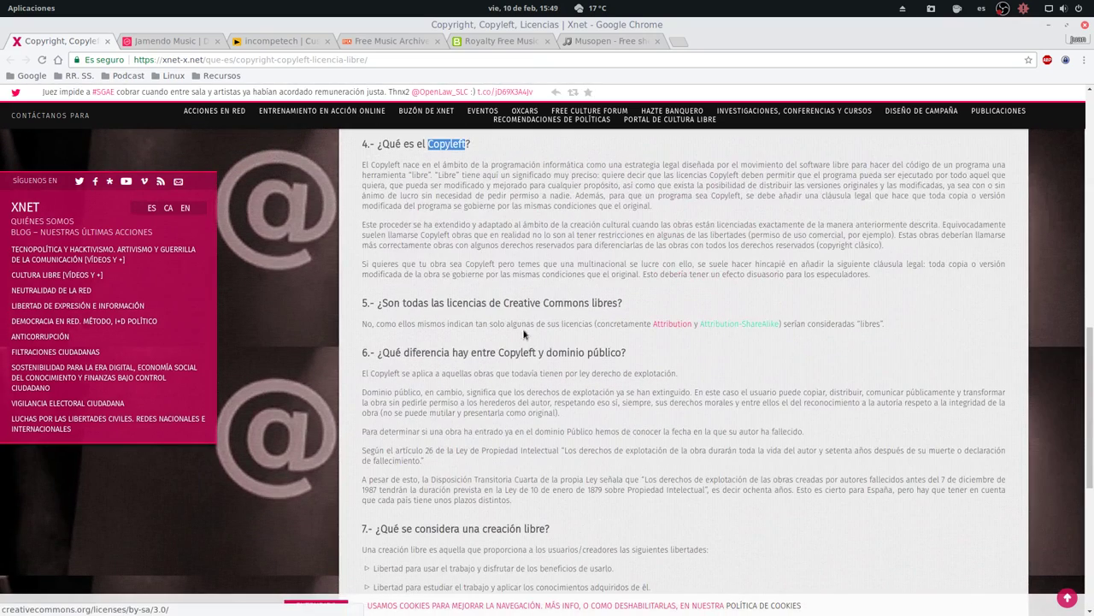
pyautogui.moveTo(547, 352); pyautogui.dragTo(624, 354)
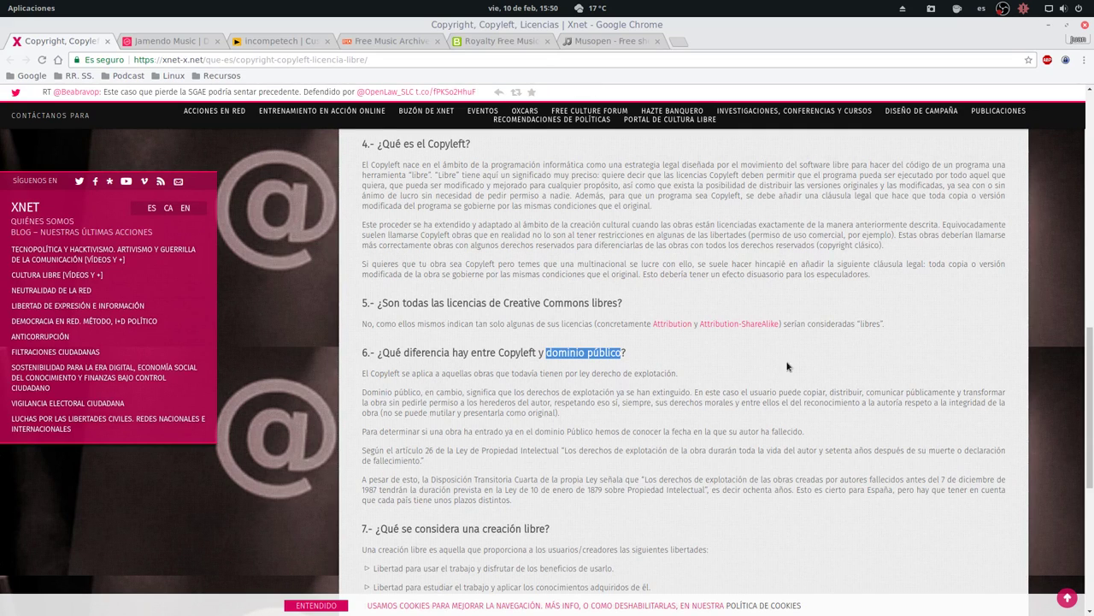
# Go back to section 3 of the article and highlight "Creative Commons?" in its heading
pyautogui.scroll(3, 787, 367)
pyautogui.scroll(3, 781, 355)
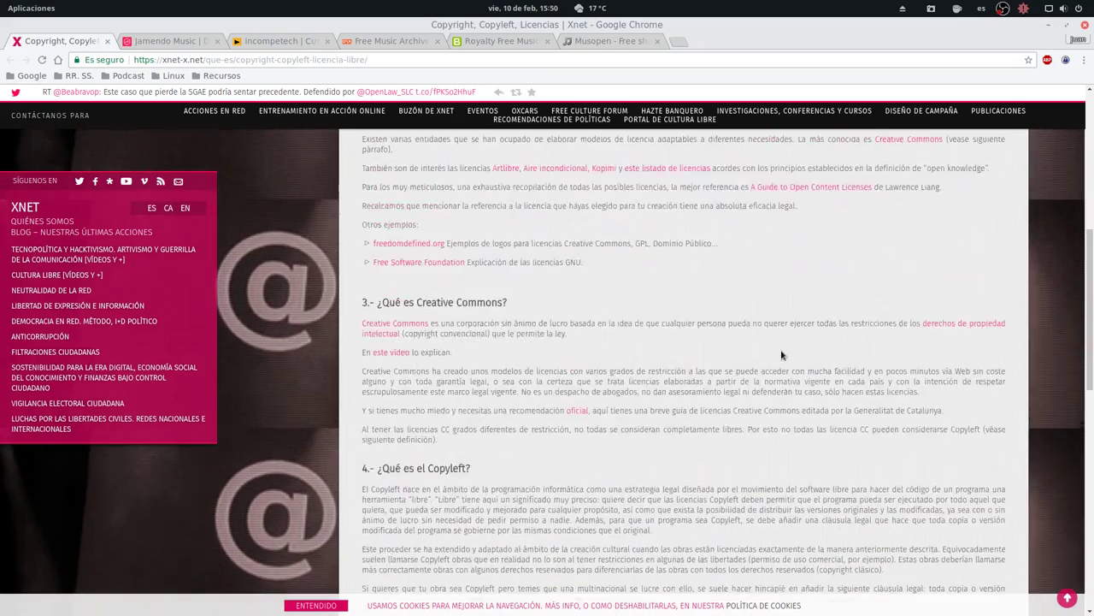
pyautogui.scroll(3, 780, 352)
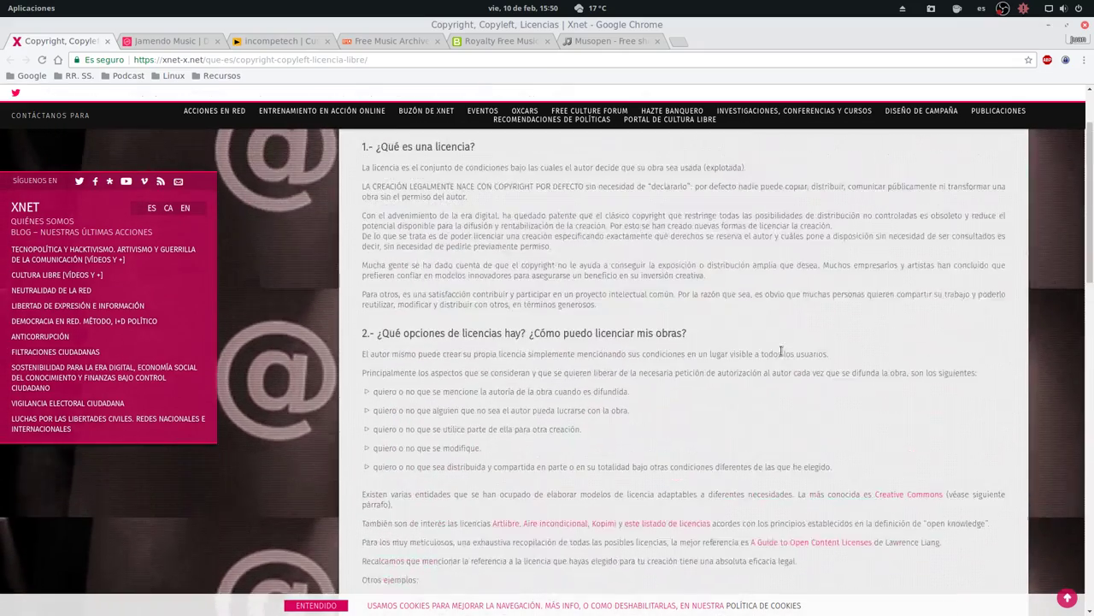
pyautogui.scroll(-4, 780, 355)
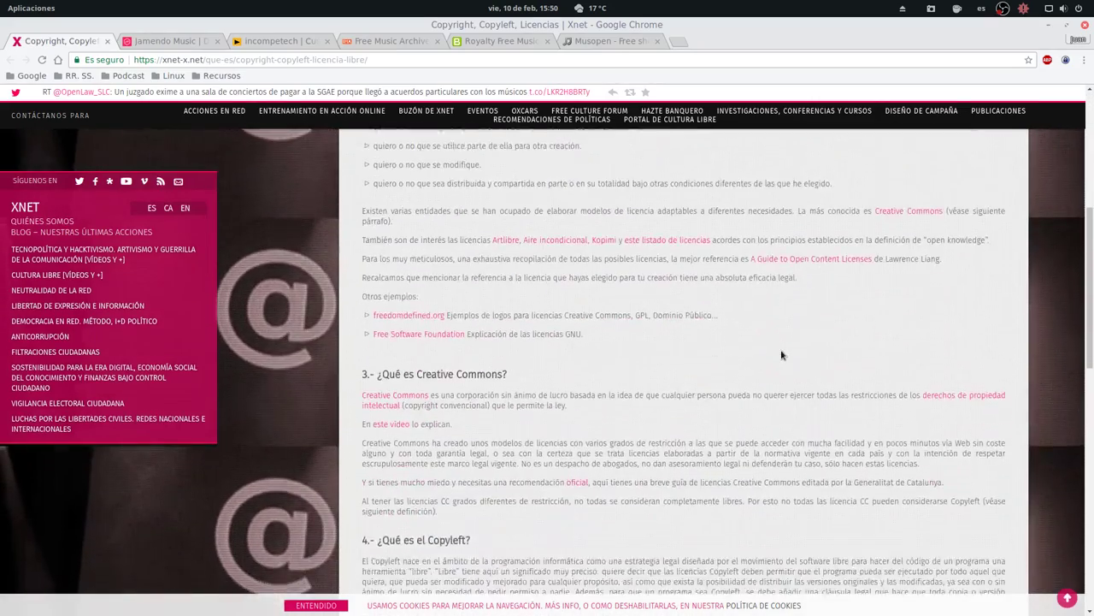
pyautogui.scroll(-1, 604, 362)
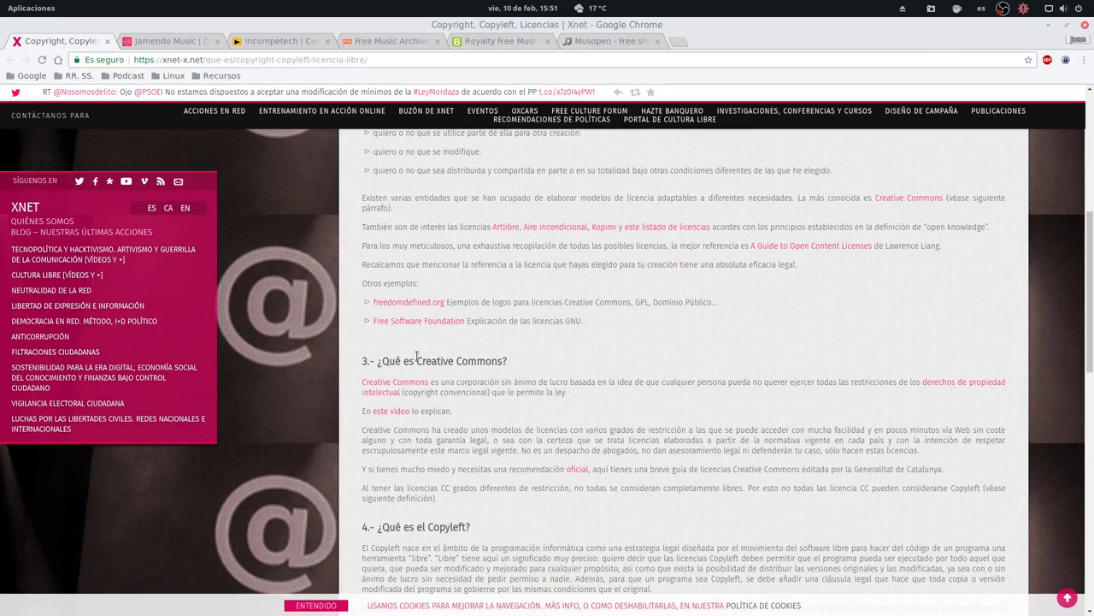
pyautogui.moveTo(416, 361); pyautogui.dragTo(506, 360)
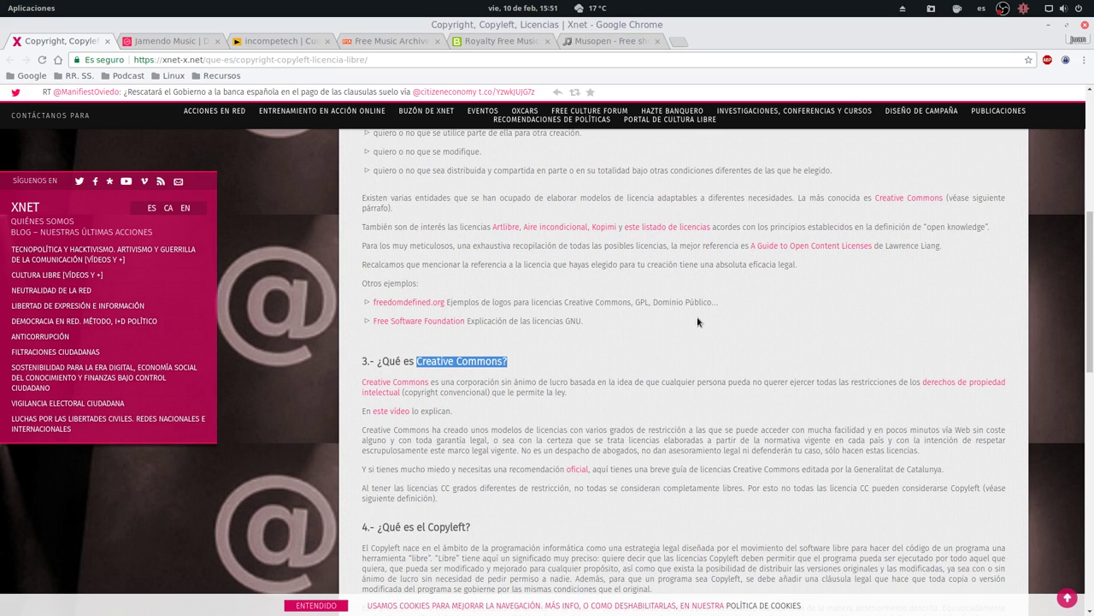
# Close the licensing article and look over the featured tracks, radios and latest posts on the Jamendo Music start page
pyautogui.scroll(1, 636, 282)
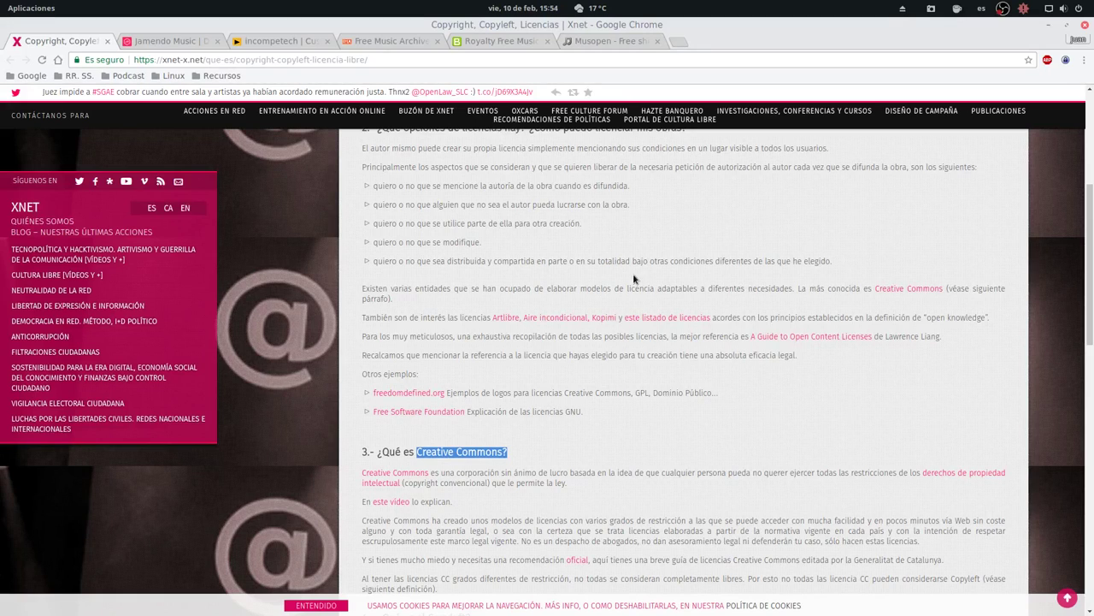
pyautogui.click(107, 41)
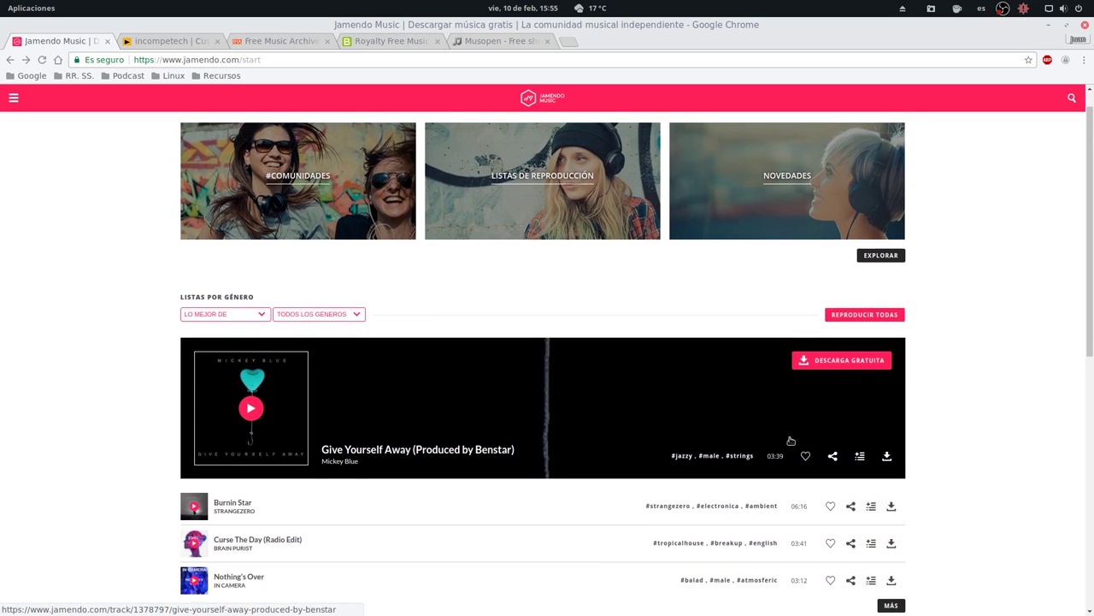
pyautogui.scroll(-4, 788, 441)
pyautogui.scroll(-5, 788, 441)
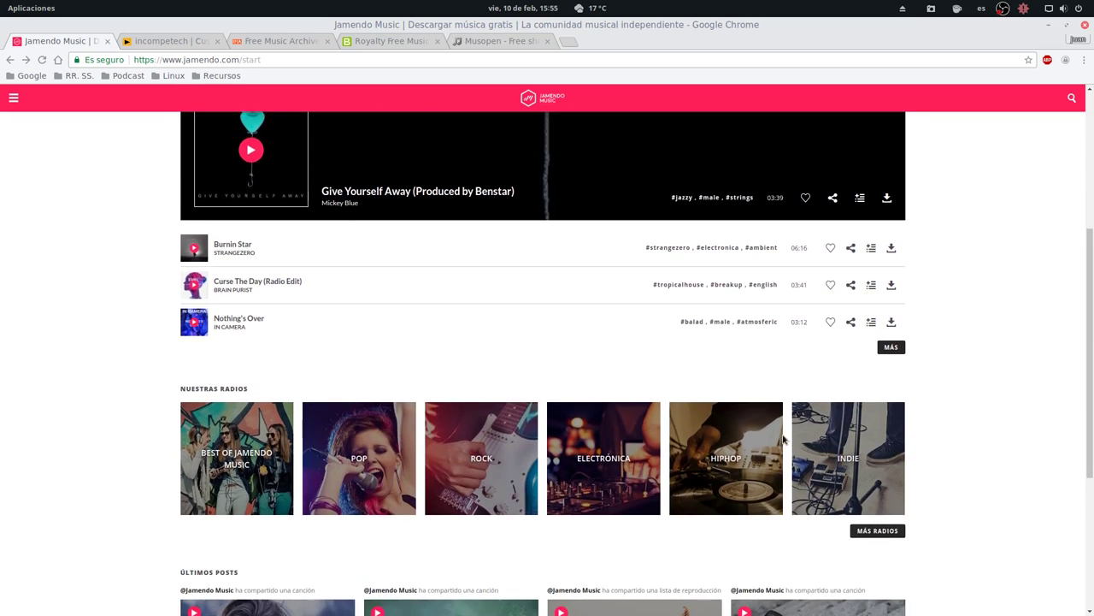
pyautogui.scroll(-4, 781, 434)
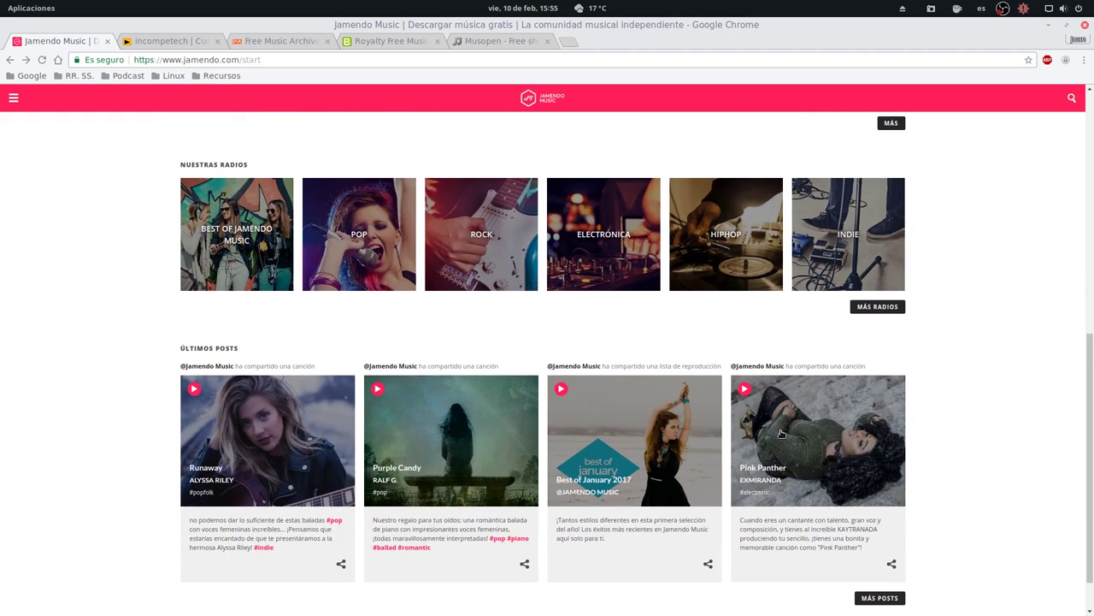
pyautogui.scroll(5, 780, 434)
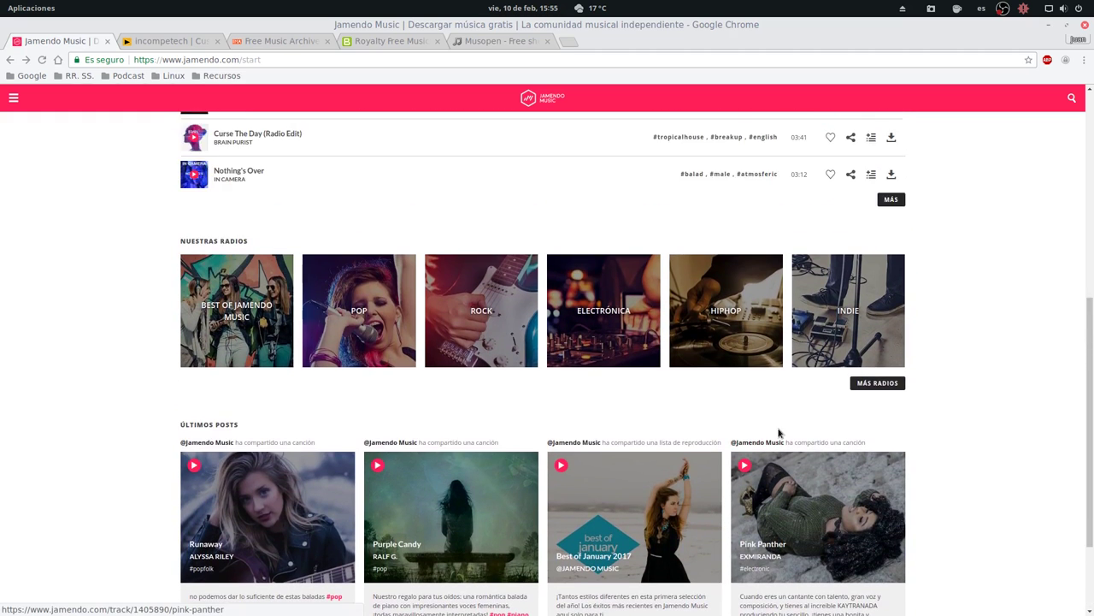
pyautogui.scroll(6, 778, 432)
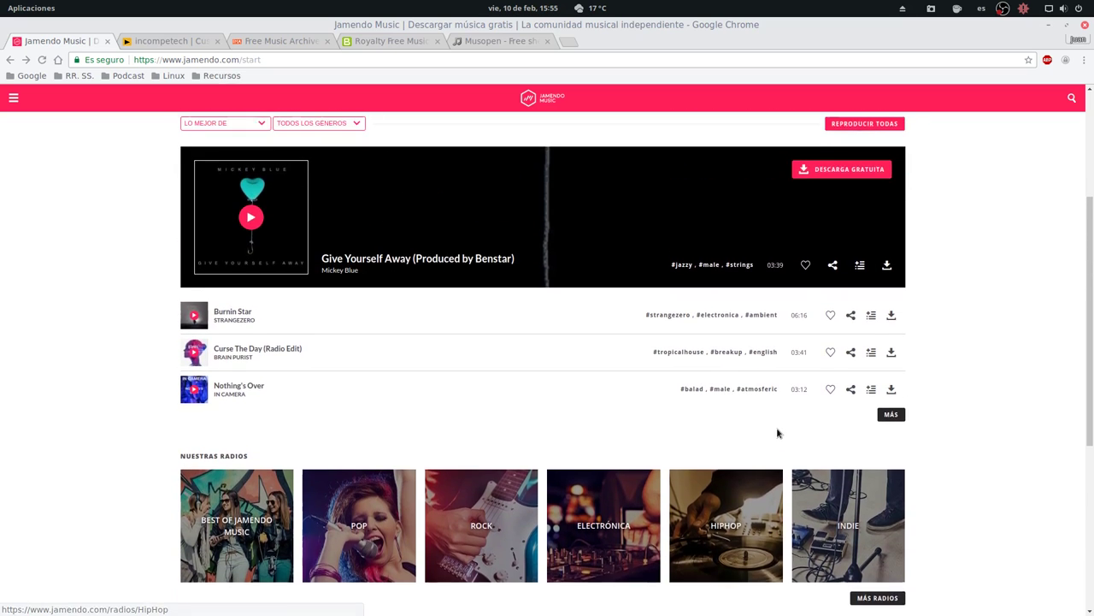
pyautogui.scroll(1, 774, 432)
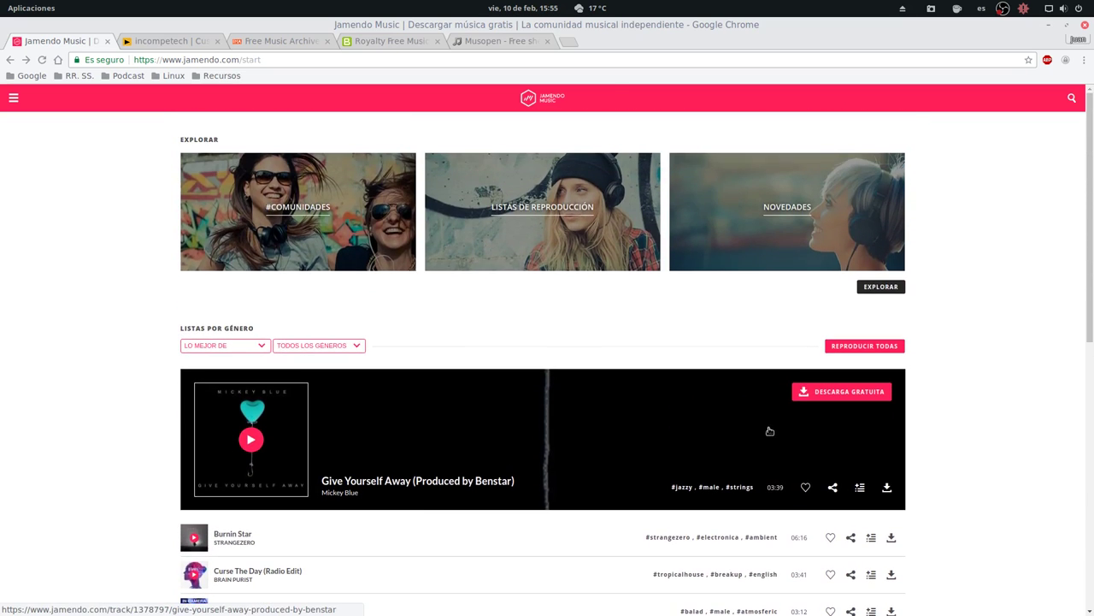
# Open Jamendo's music search and list the songs tagged #instrumental
pyautogui.click(1072, 101)
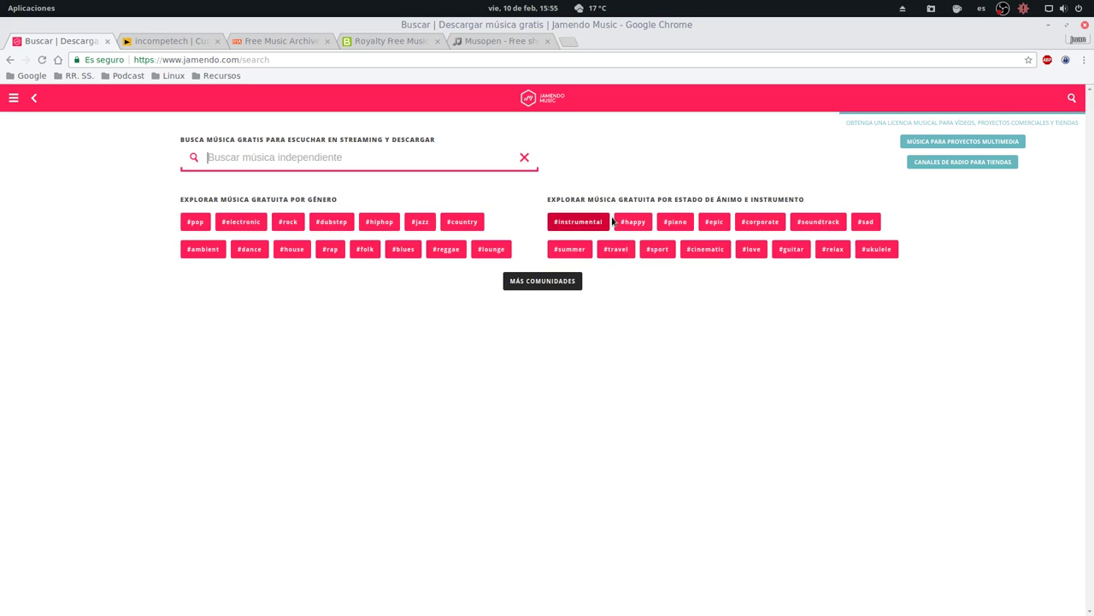
pyautogui.click(583, 226)
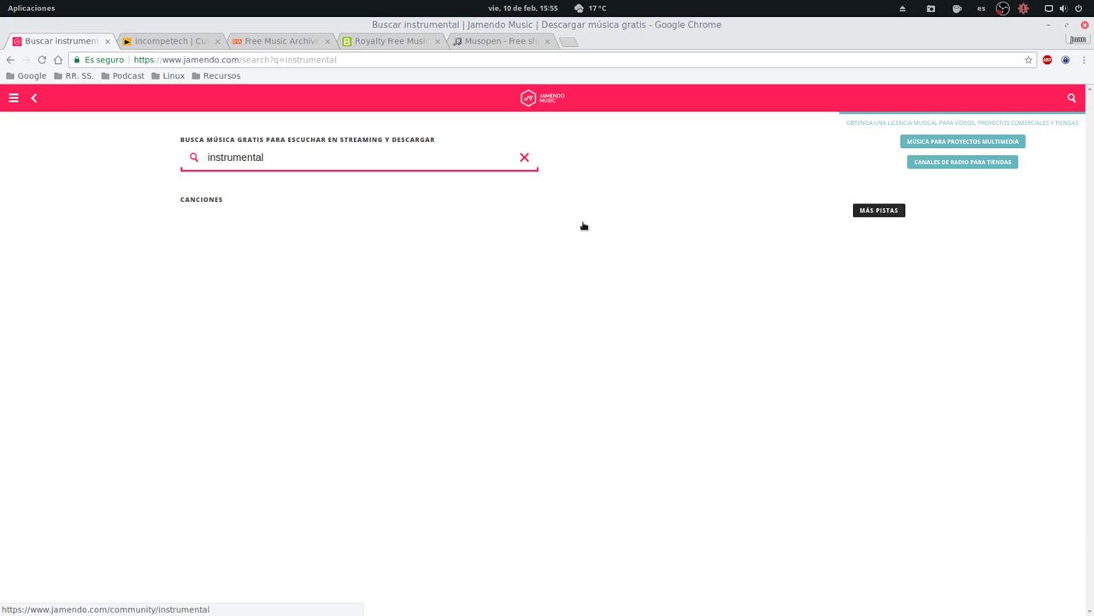
pyautogui.scroll(-1, 572, 315)
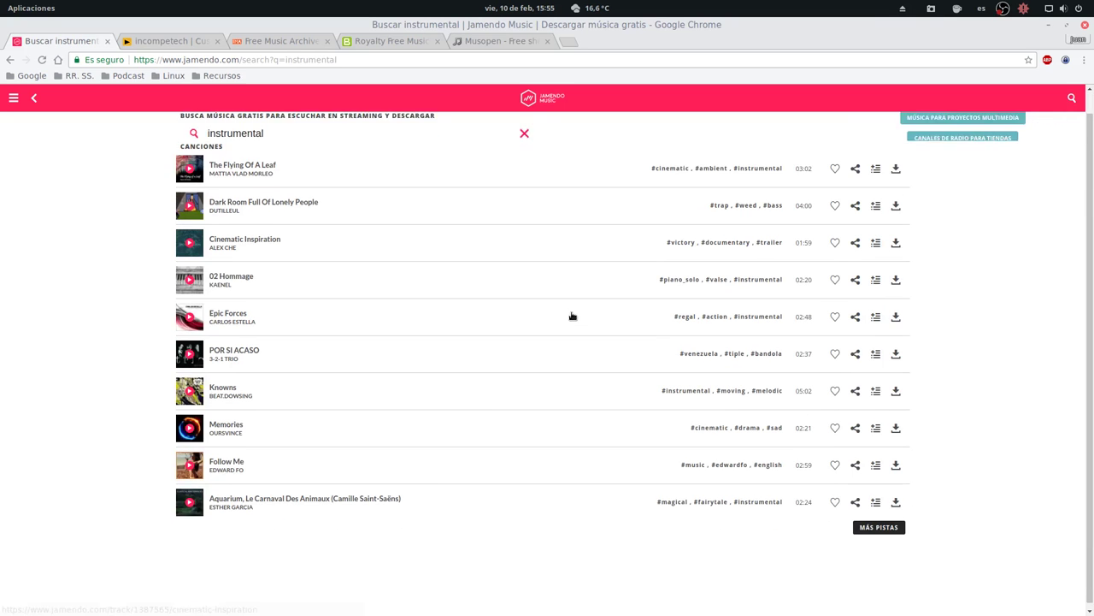
# Show more instrumental tracks and open the download options for the track "Knowns" from the full list
pyautogui.click(869, 527)
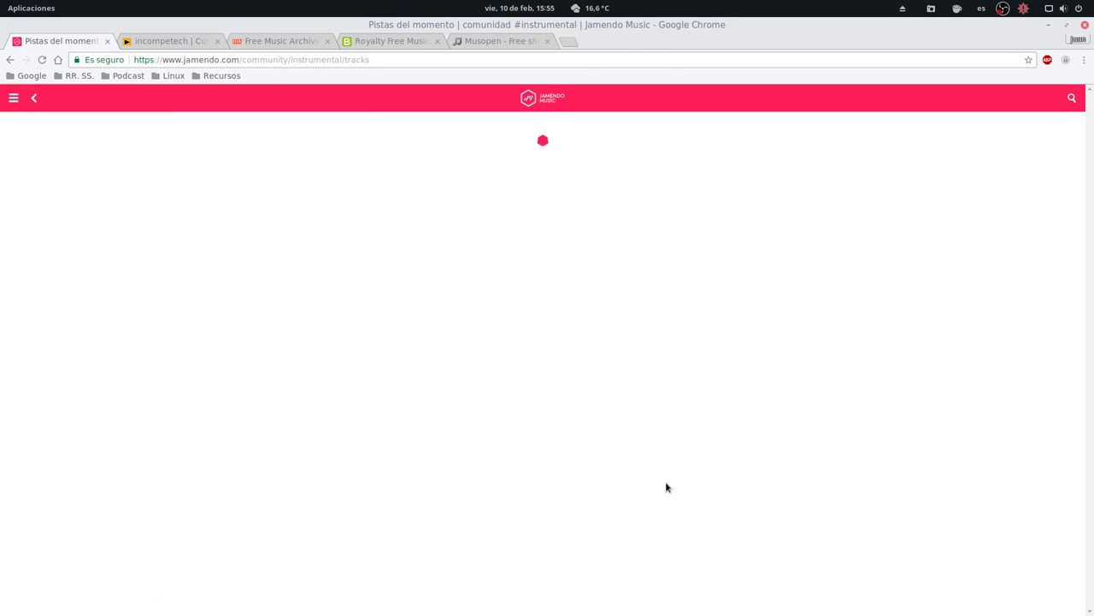
pyautogui.scroll(-1, 382, 306)
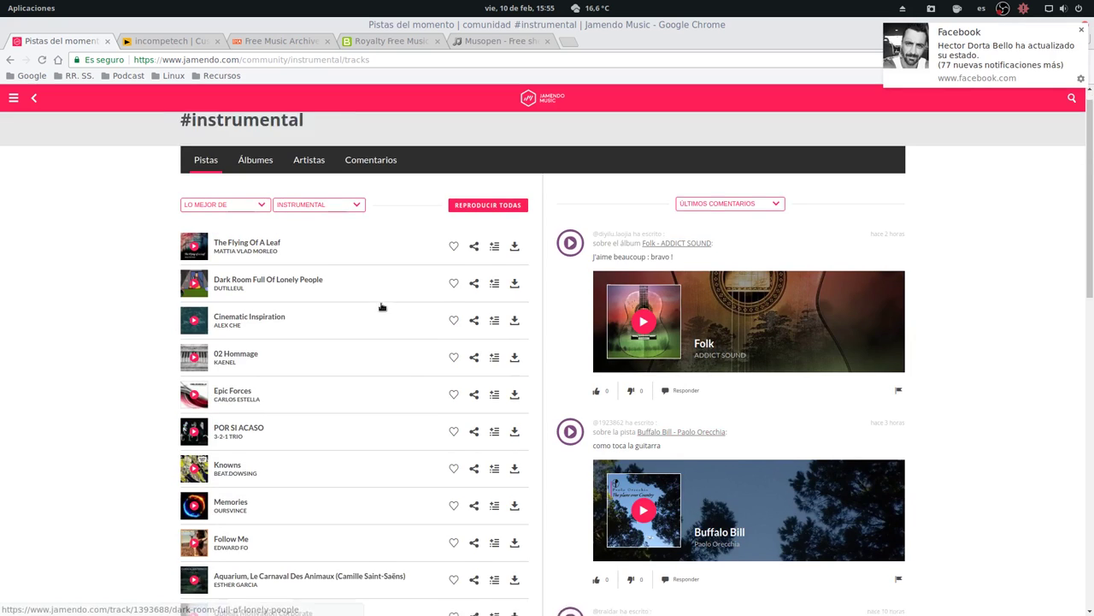
pyautogui.scroll(-3, 382, 307)
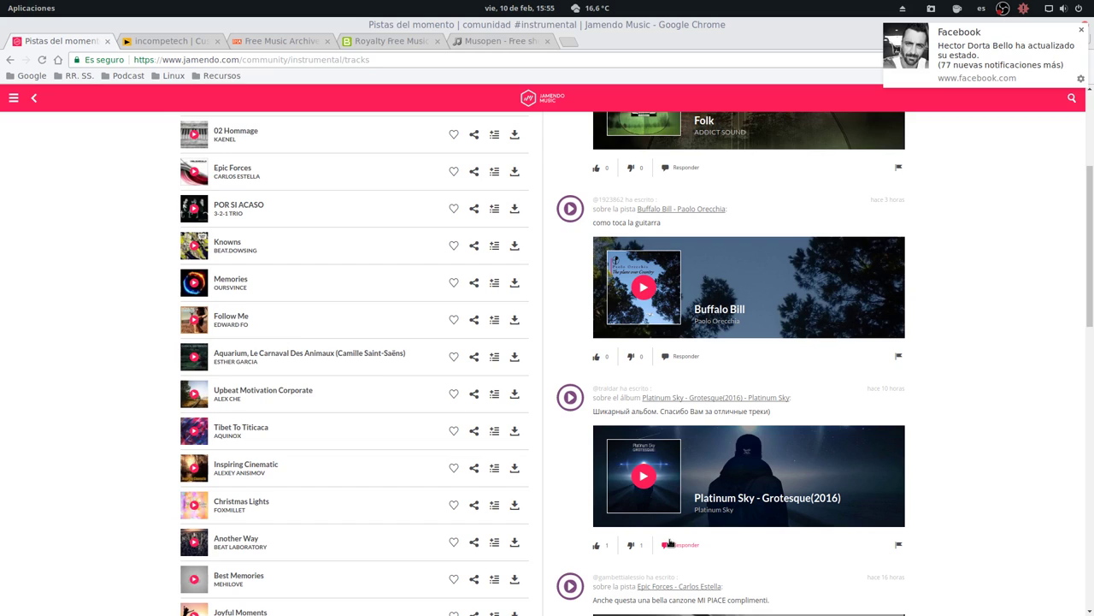
pyautogui.click(513, 247)
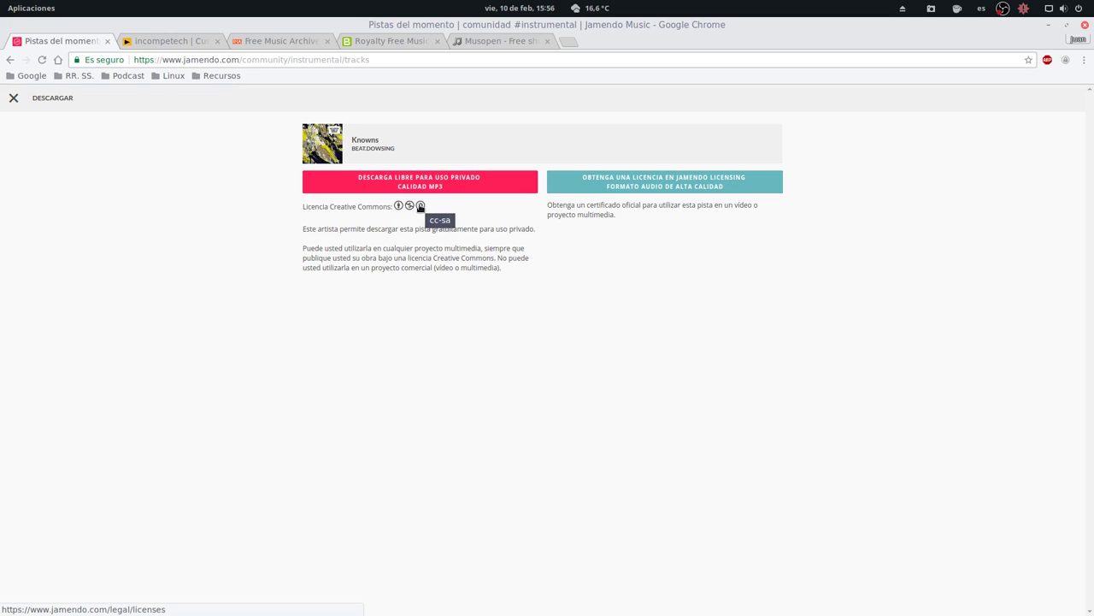
# Open Jamendo's licence details, look over the Attribution, Non Derivative, Share Alike and Non Commercial conditions, and close the page
pyautogui.click(420, 207)
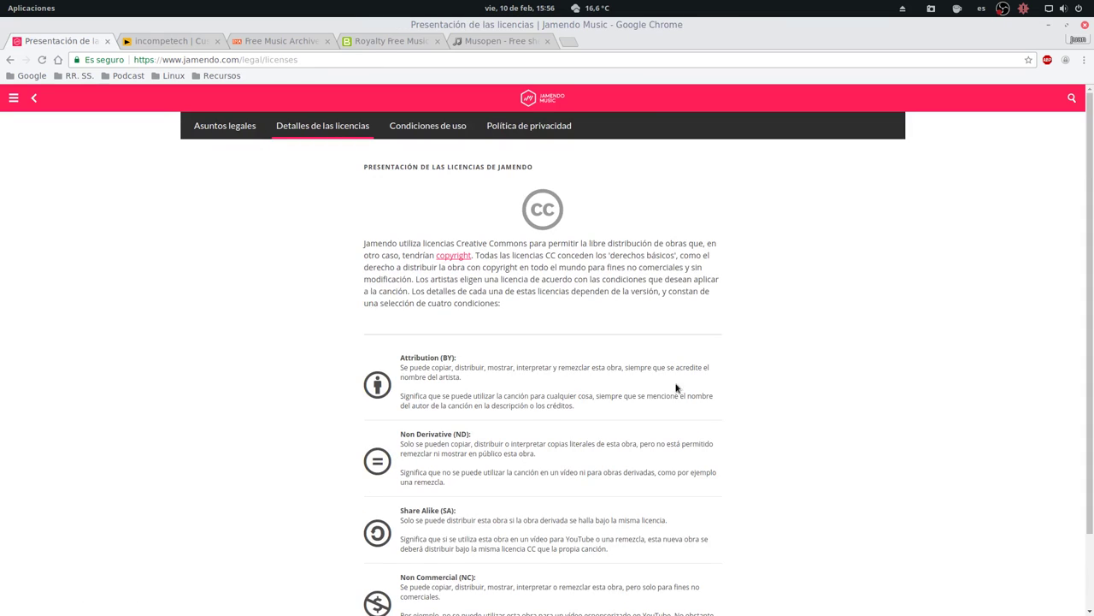
pyautogui.scroll(-2, 569, 485)
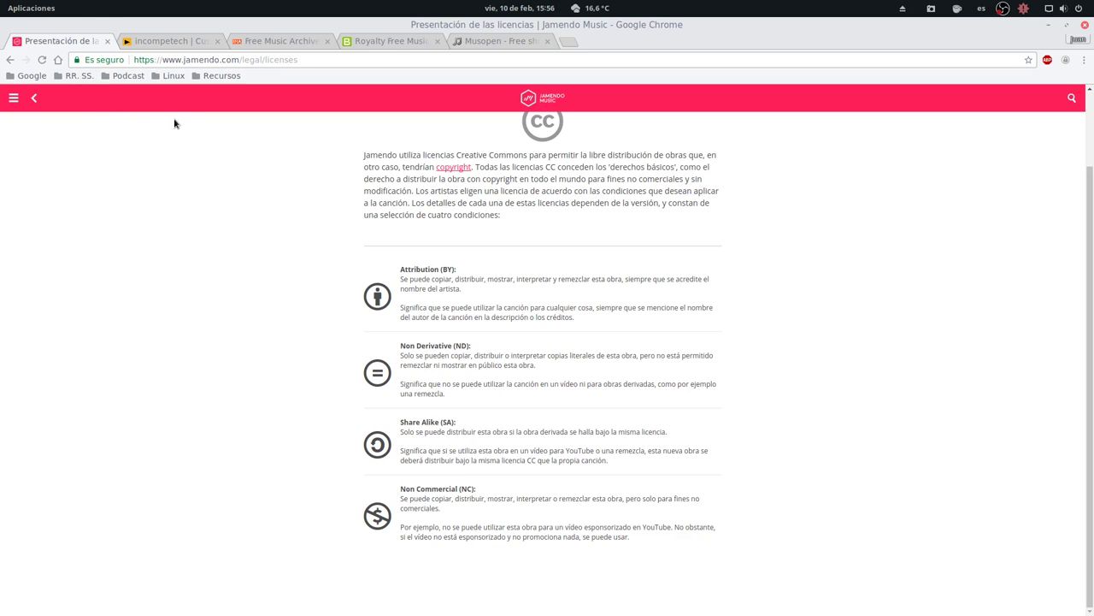
pyautogui.click(106, 41)
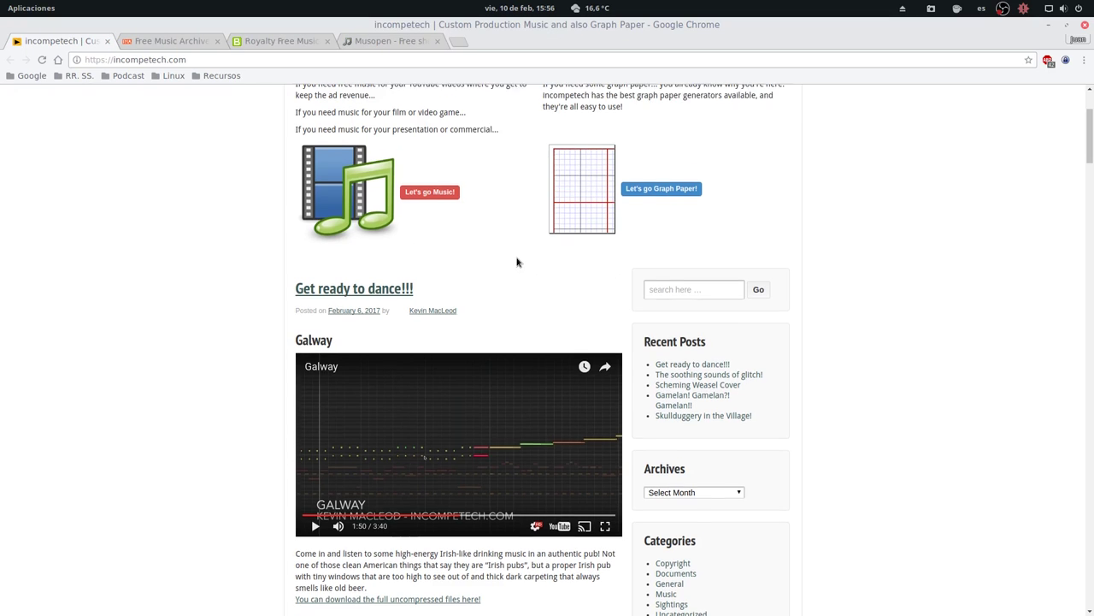
# Open the royalty-free music section of Incompetech and view its collections
pyautogui.scroll(3, 516, 261)
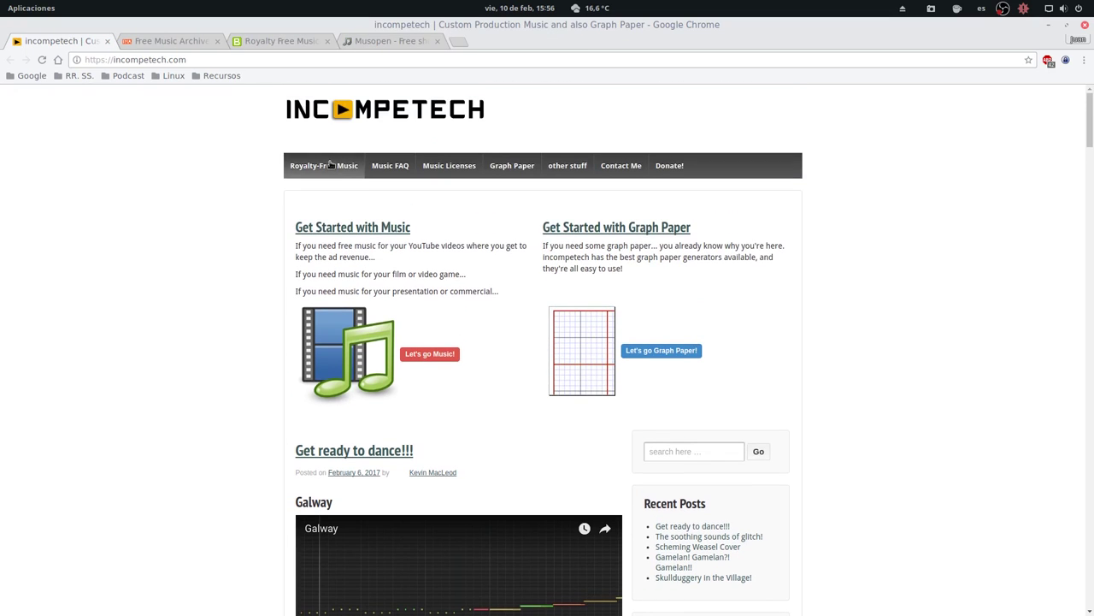
pyautogui.click(329, 167)
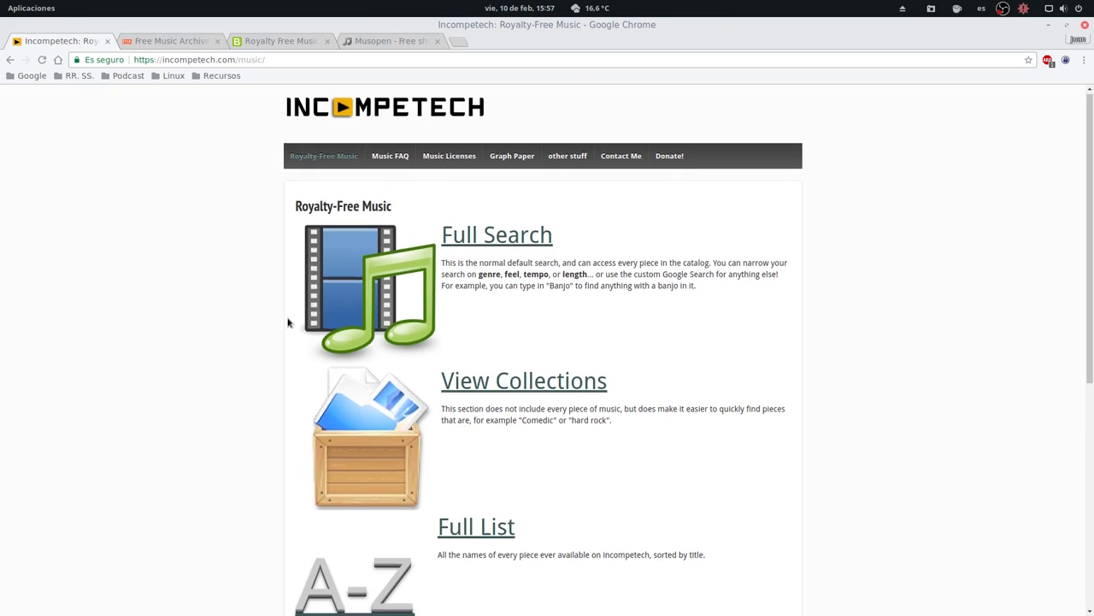
pyautogui.scroll(-2, 458, 363)
pyautogui.click(542, 303)
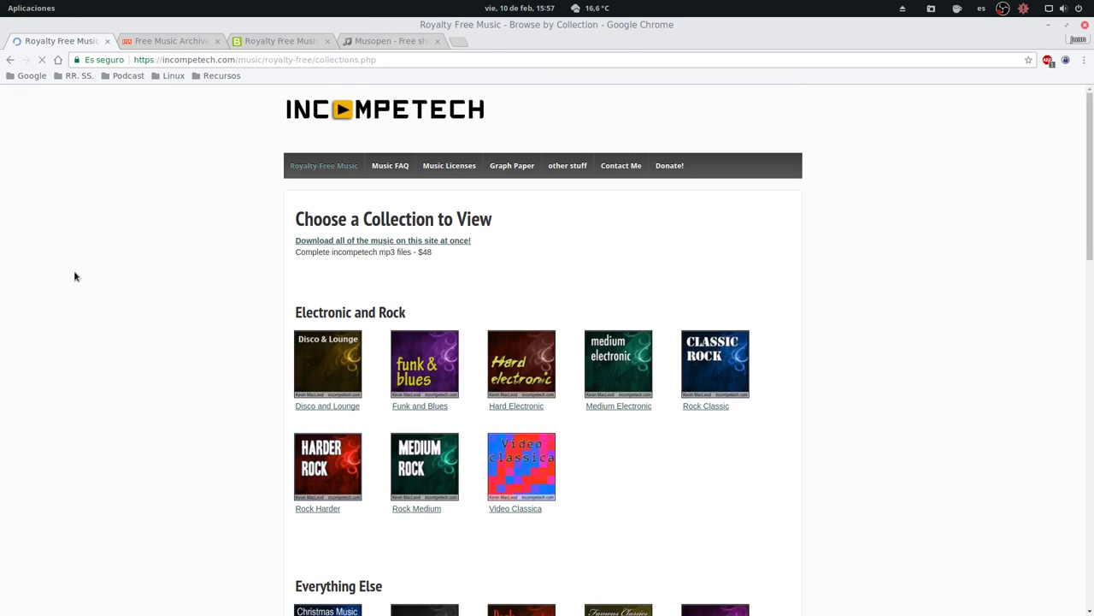
# Look through the Incompetech collections and show the details and licence credit of "Furious Freak" in the Hard Electronic collection, closing the site when done
pyautogui.scroll(-3, 162, 275)
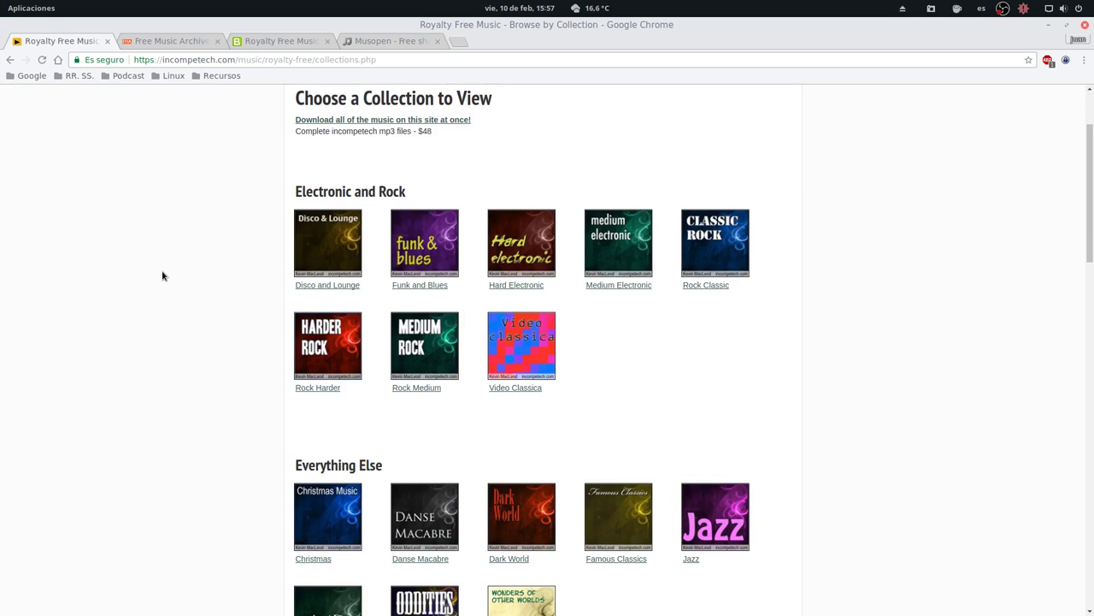
pyautogui.scroll(-2, 162, 275)
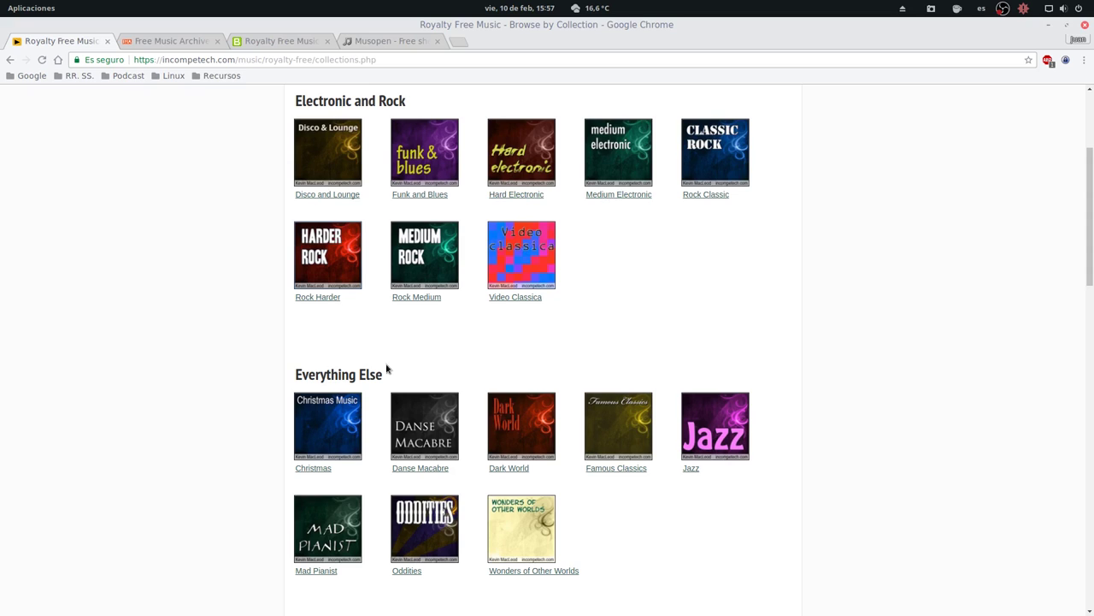
pyautogui.scroll(-1, 689, 329)
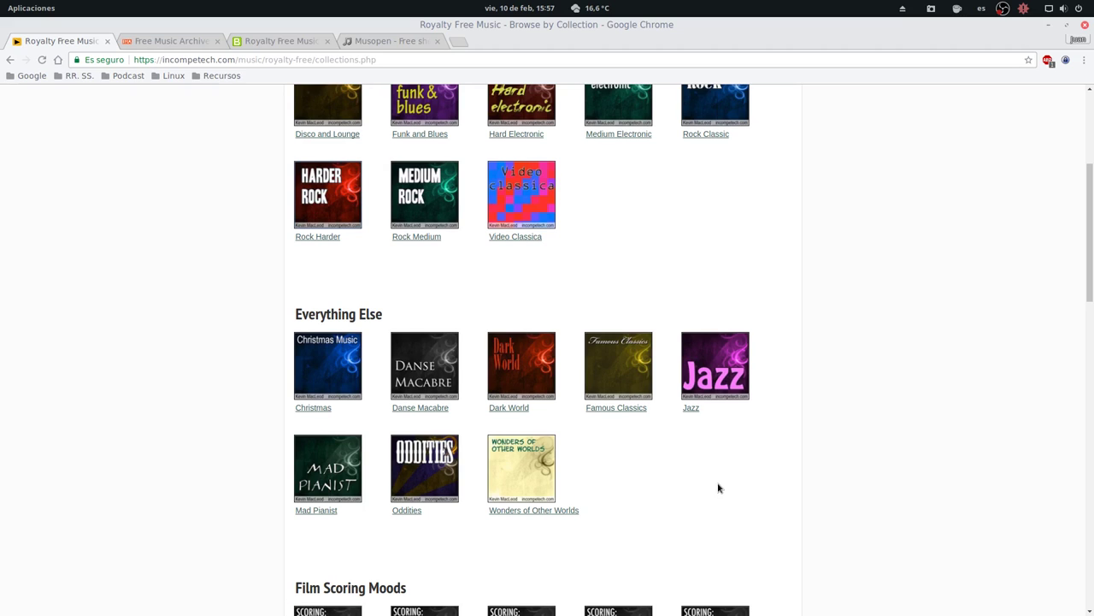
pyautogui.scroll(-1, 689, 481)
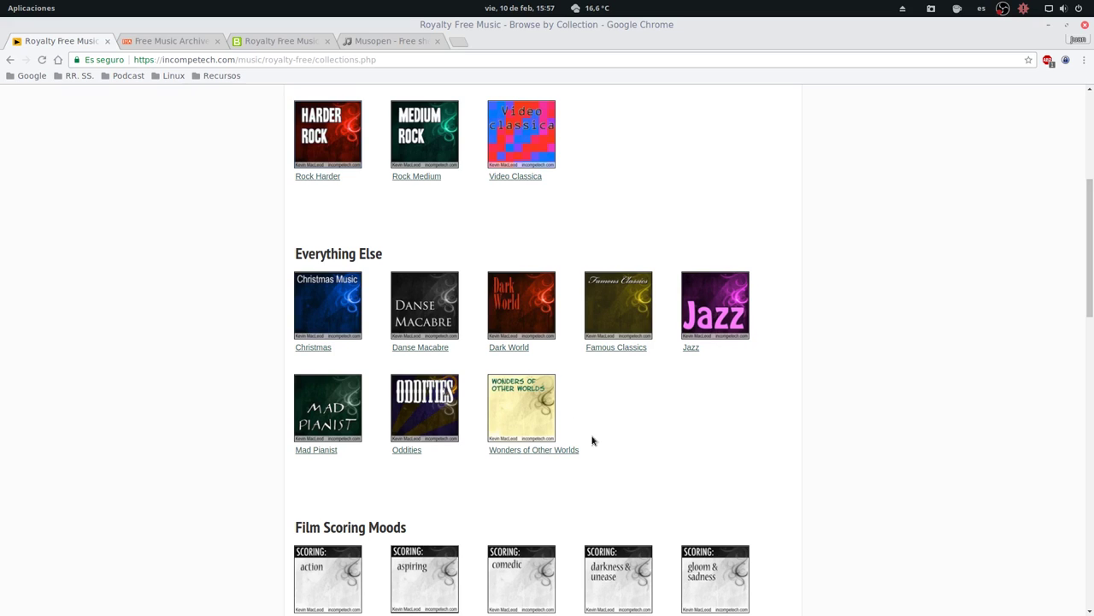
pyautogui.scroll(-2, 697, 414)
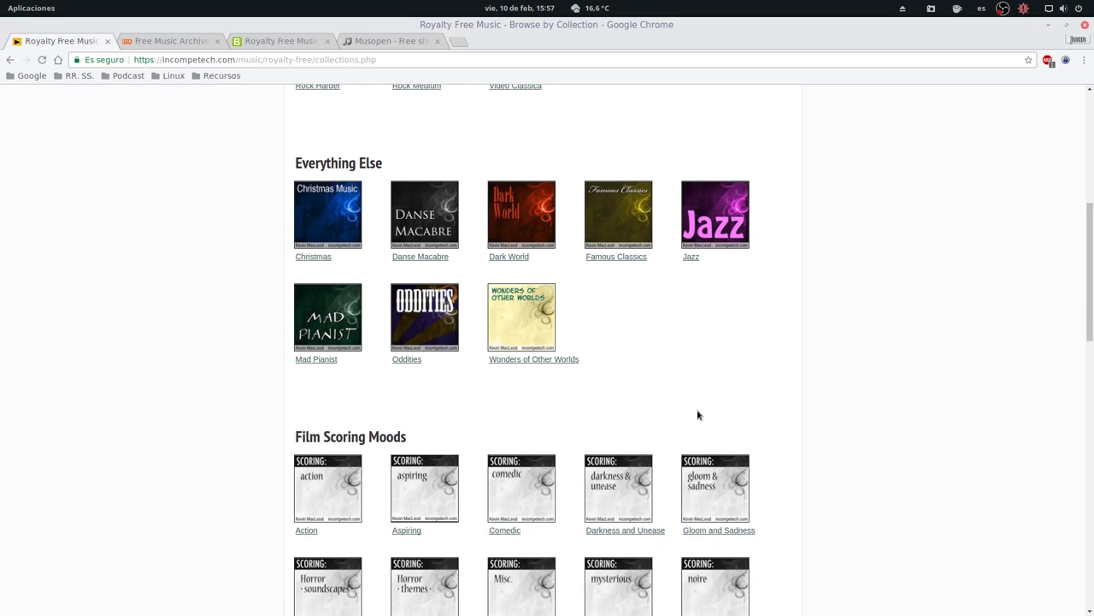
pyautogui.scroll(6, 693, 413)
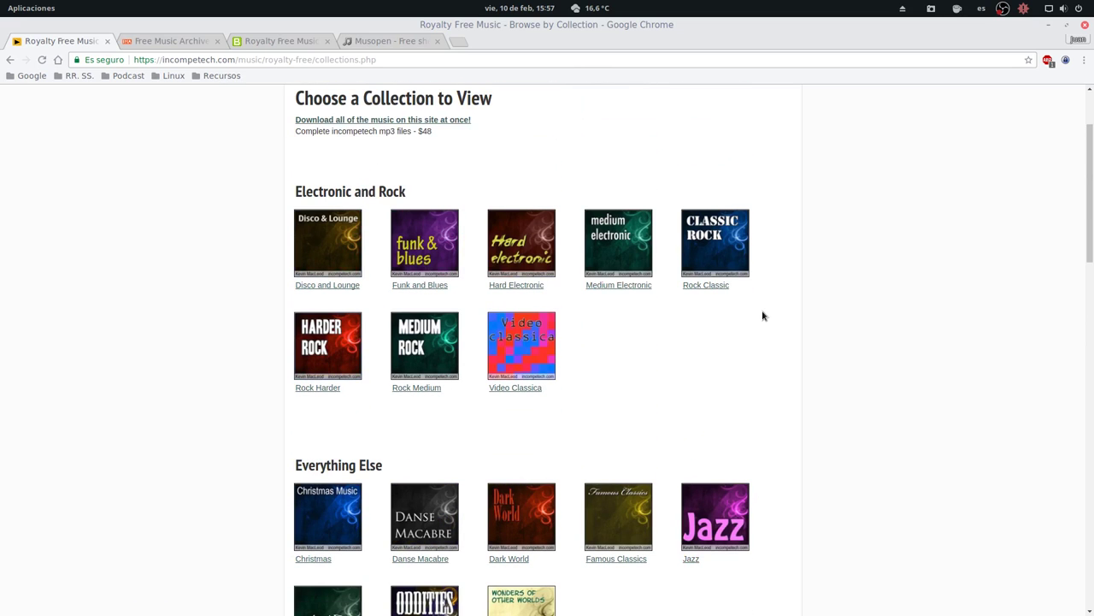
pyautogui.click(520, 289)
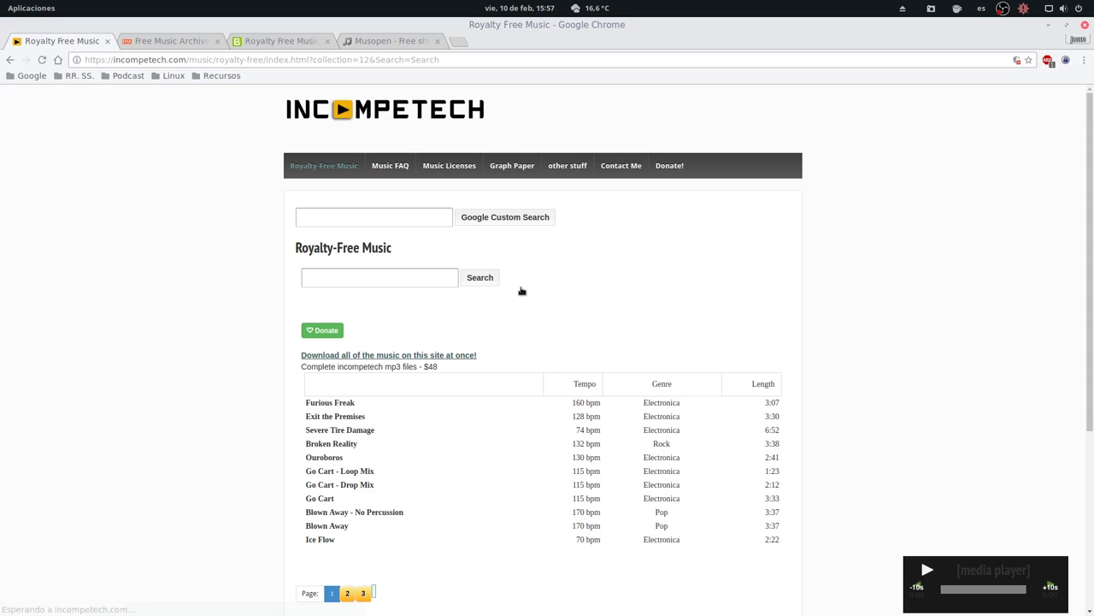
pyautogui.click(344, 405)
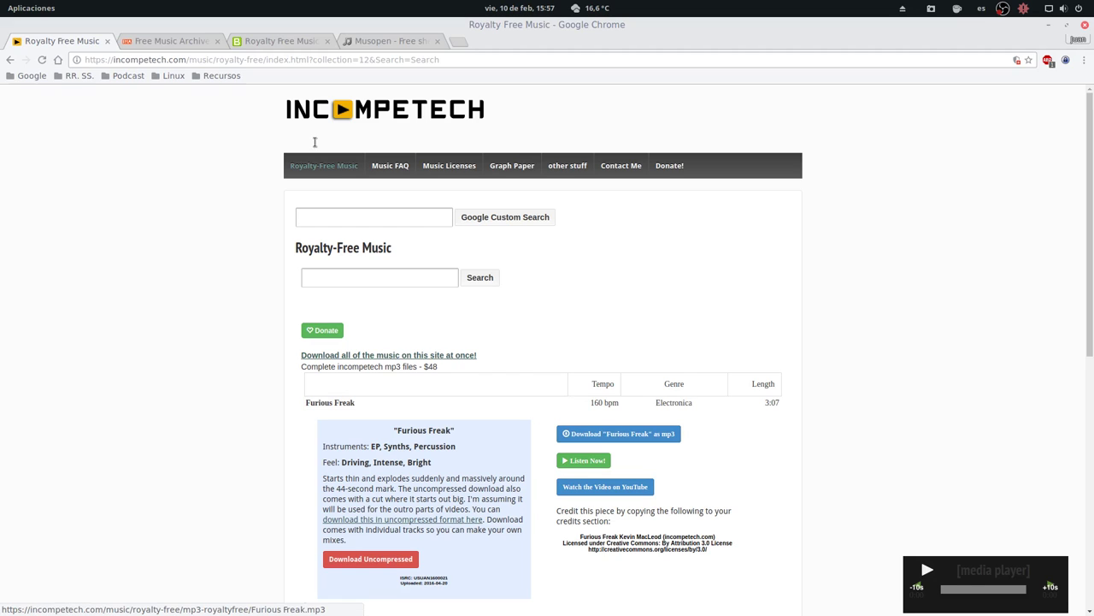
pyautogui.click(107, 41)
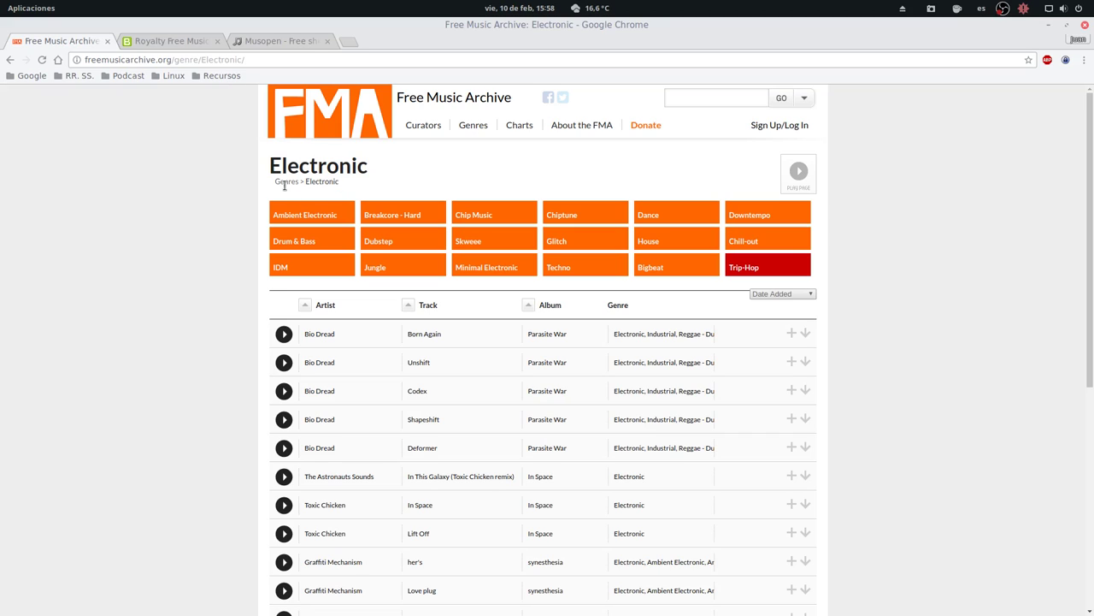
# List the Instrumental genre on Free Music Archive and look through its first page of tracks
pyautogui.moveTo(474, 129)
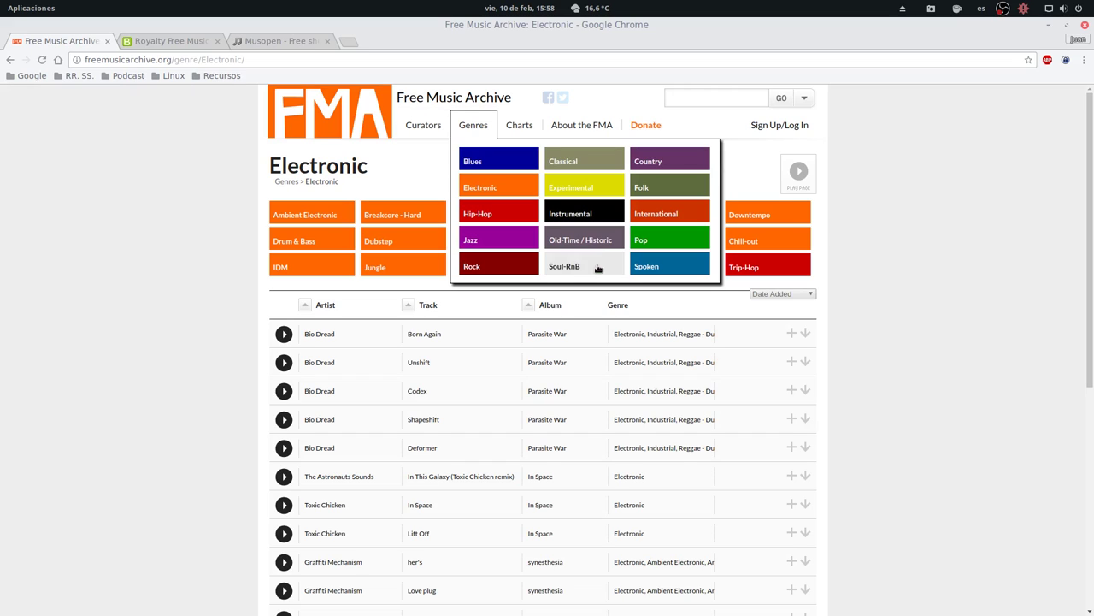
pyautogui.click(590, 214)
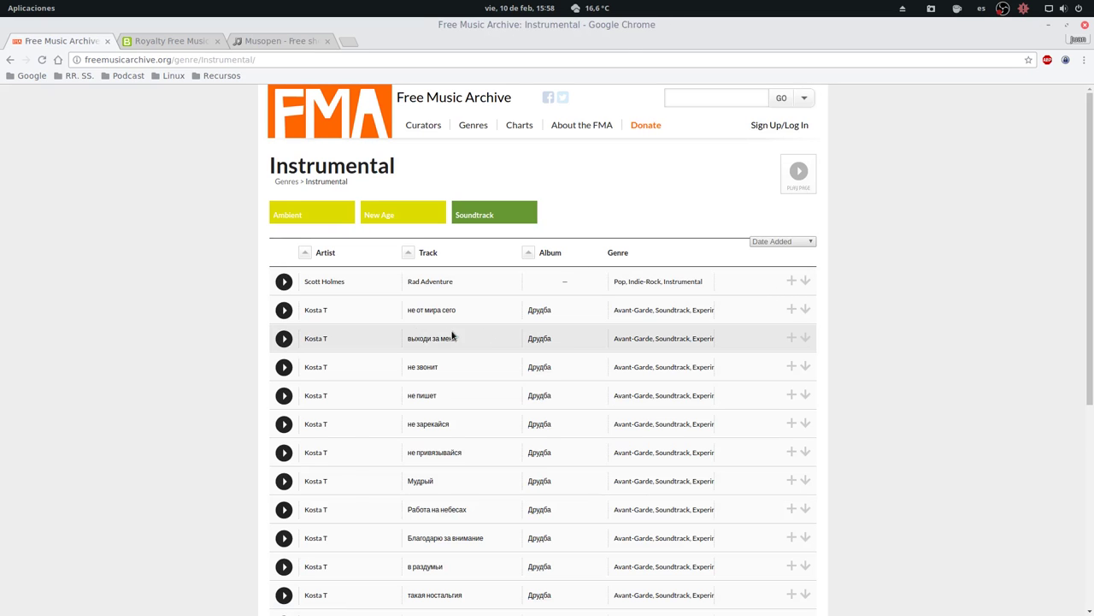
pyautogui.scroll(-4, 448, 338)
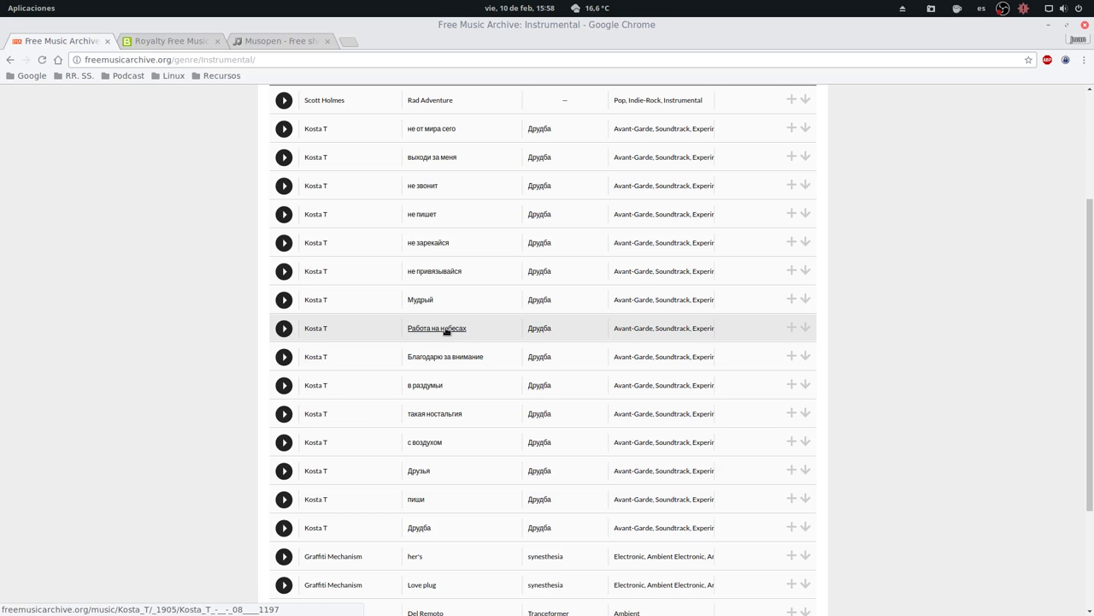
pyautogui.scroll(-2, 447, 333)
pyautogui.scroll(3, 445, 329)
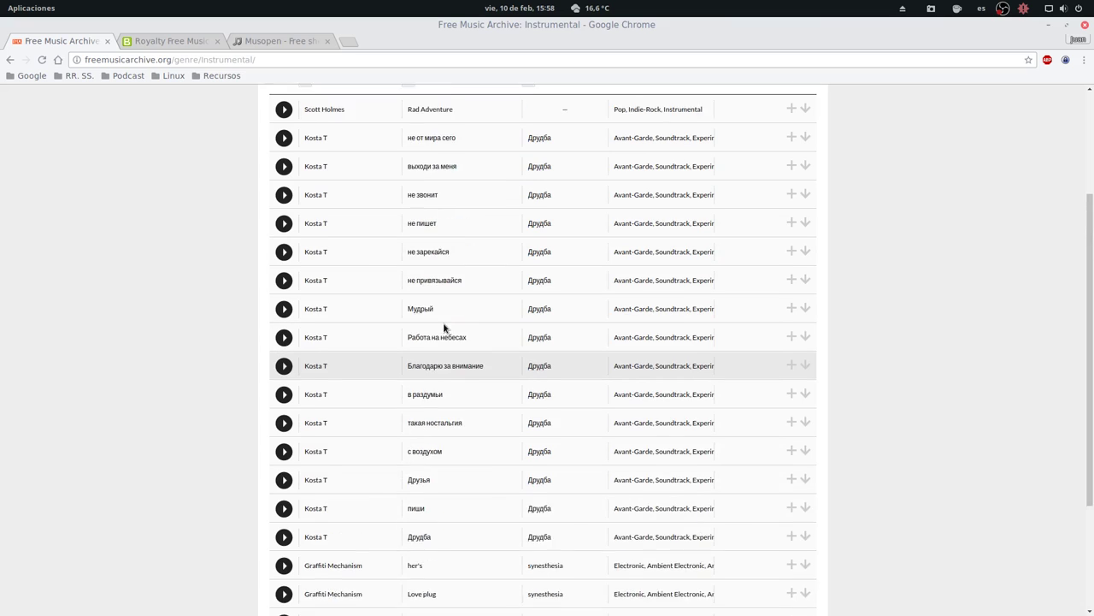
pyautogui.scroll(-2, 443, 324)
pyautogui.scroll(-3, 443, 326)
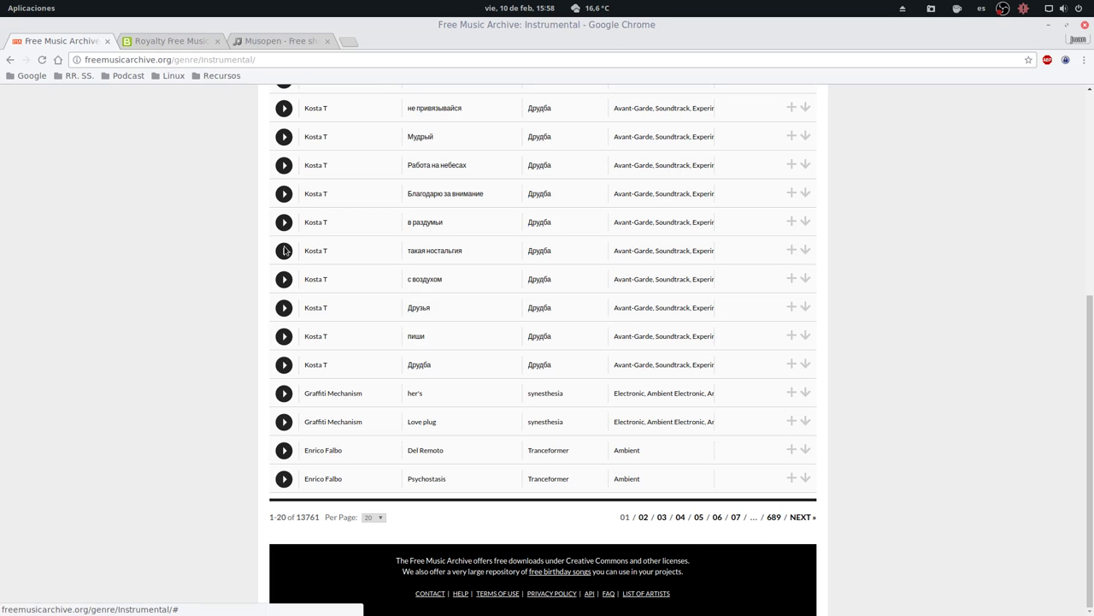
pyautogui.scroll(3, 250, 368)
pyautogui.scroll(-3, 254, 372)
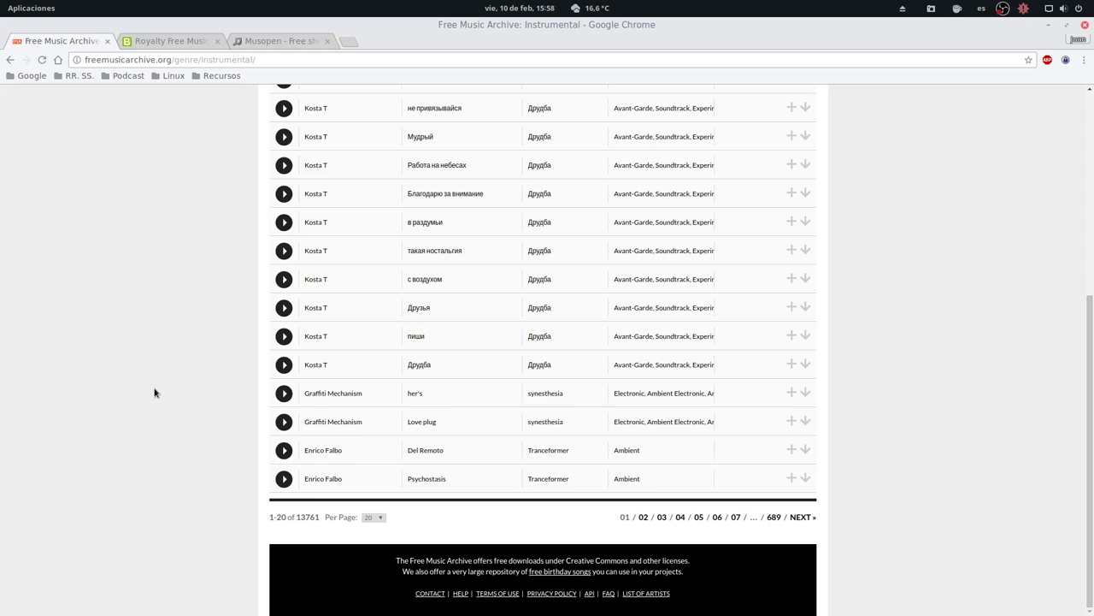
pyautogui.scroll(5, 154, 392)
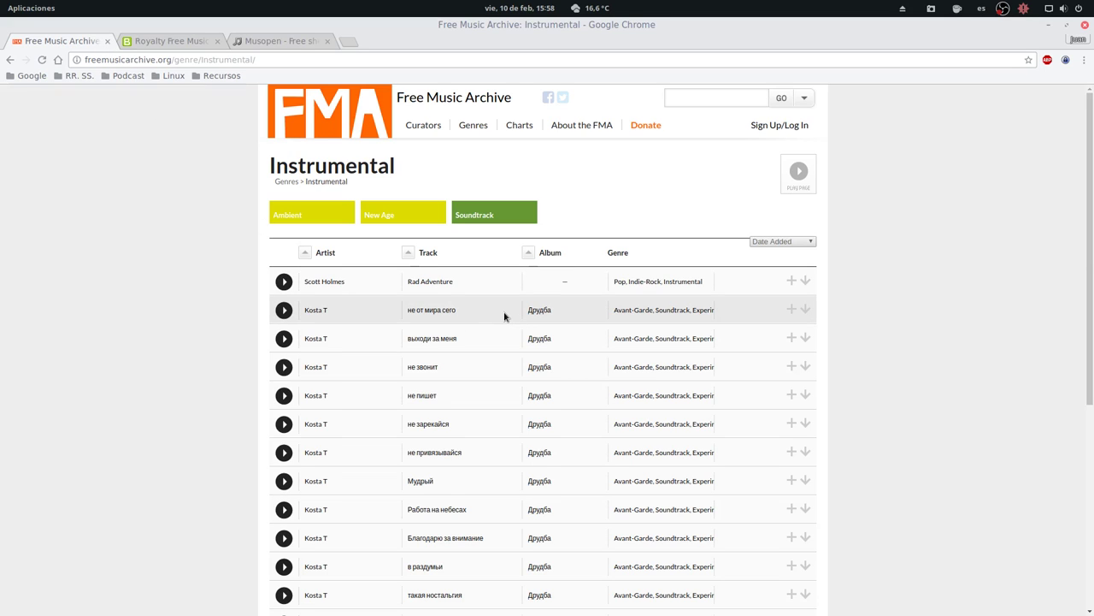
# Leave Free Music Archive for Bensound and look over its Electronica tracks before closing that site too
pyautogui.click(107, 41)
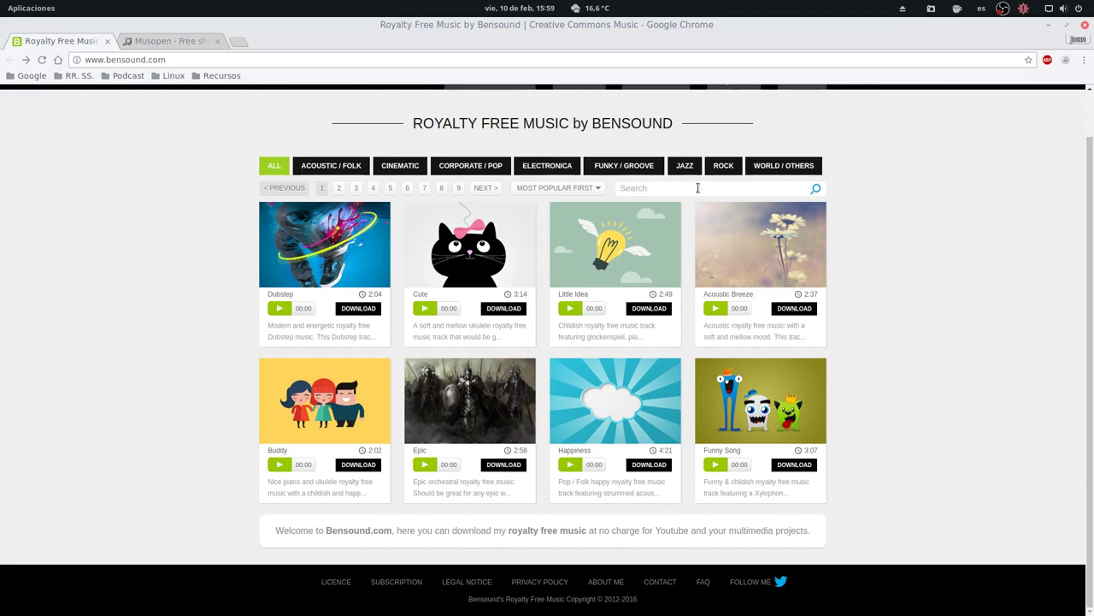
pyautogui.click(547, 165)
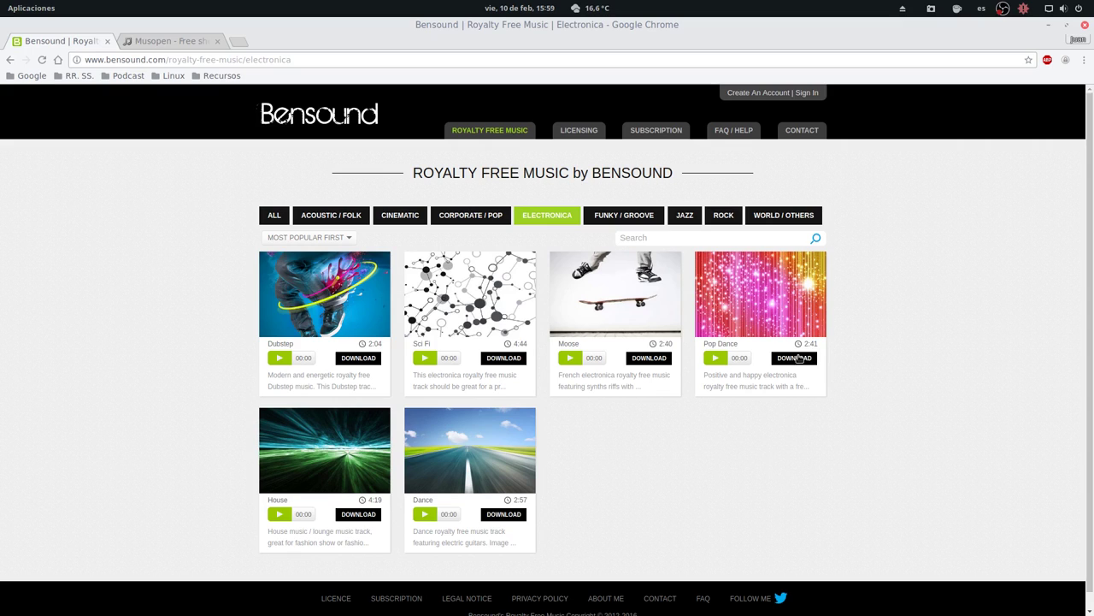
pyautogui.click(107, 41)
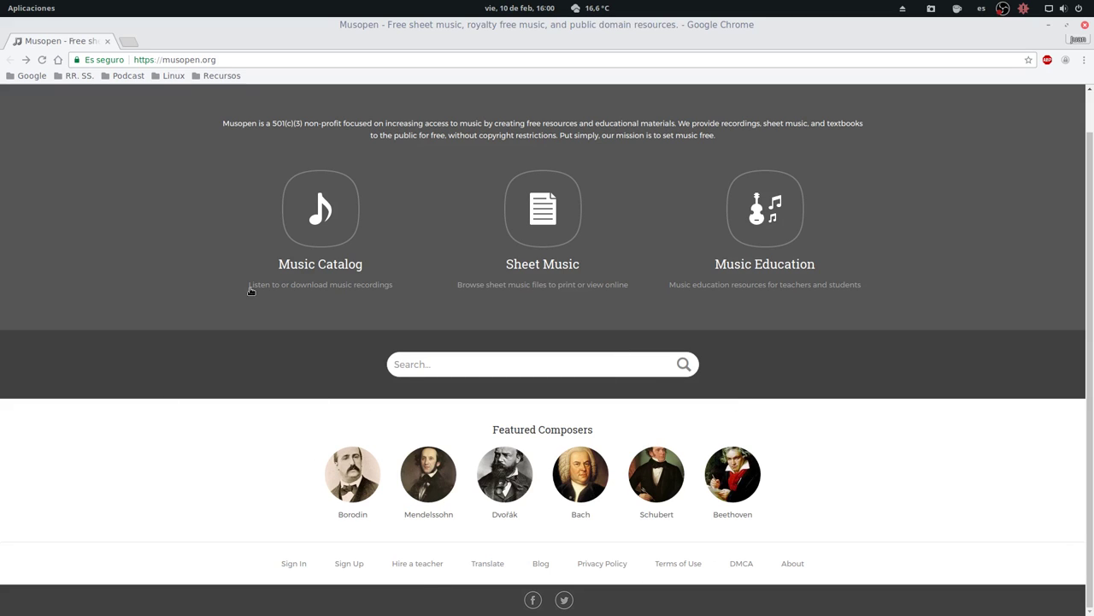
# Open Musopen's music catalog and look over its listings by composer, performer, instrument, period and form
pyautogui.click(338, 265)
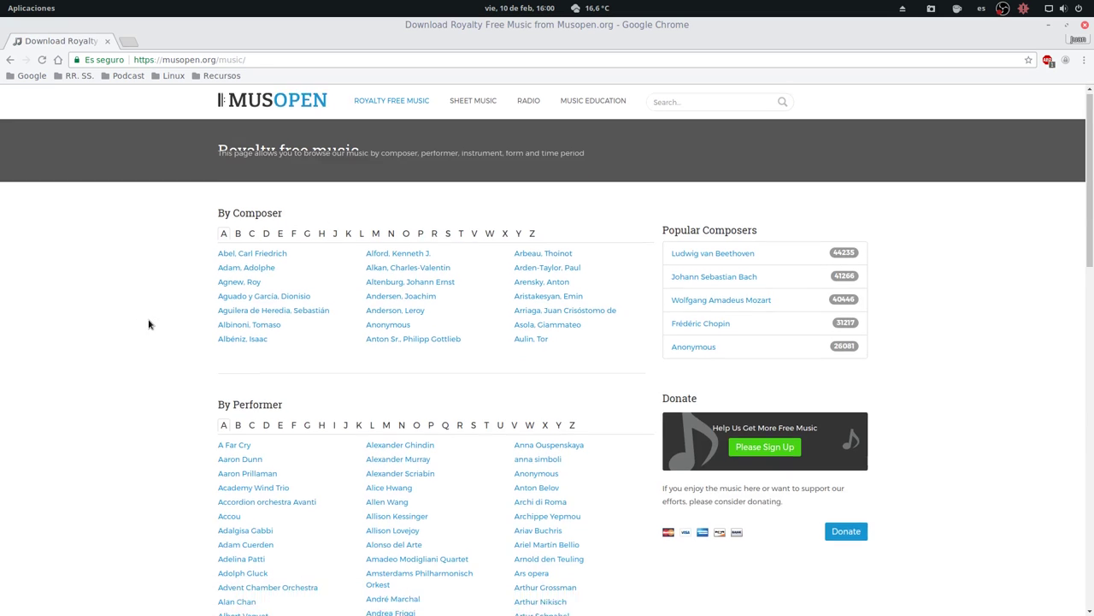
pyautogui.scroll(-5, 148, 324)
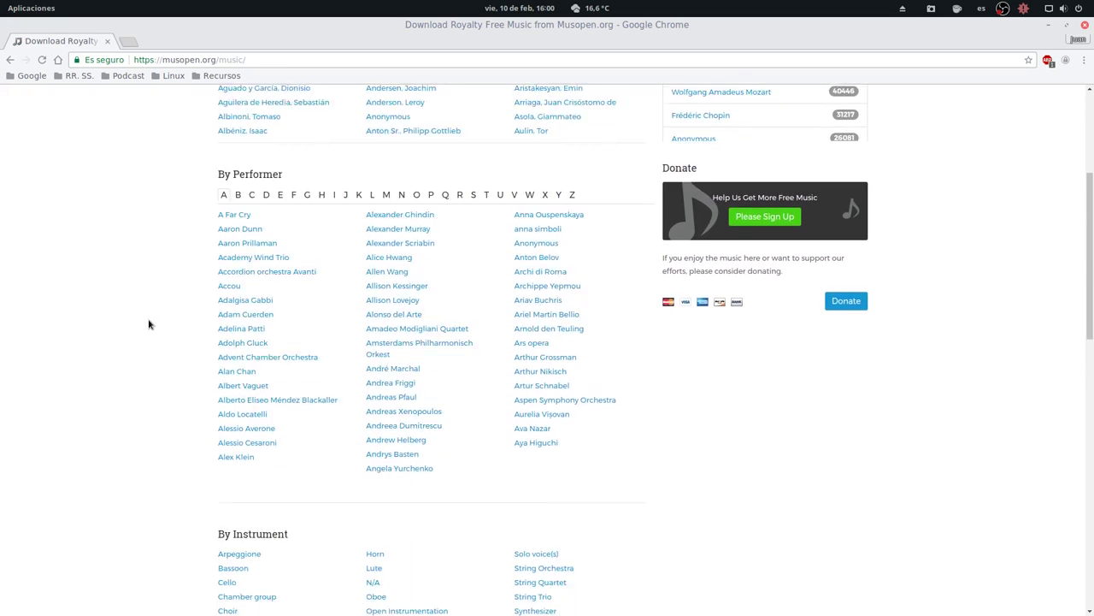
pyautogui.scroll(-4, 148, 324)
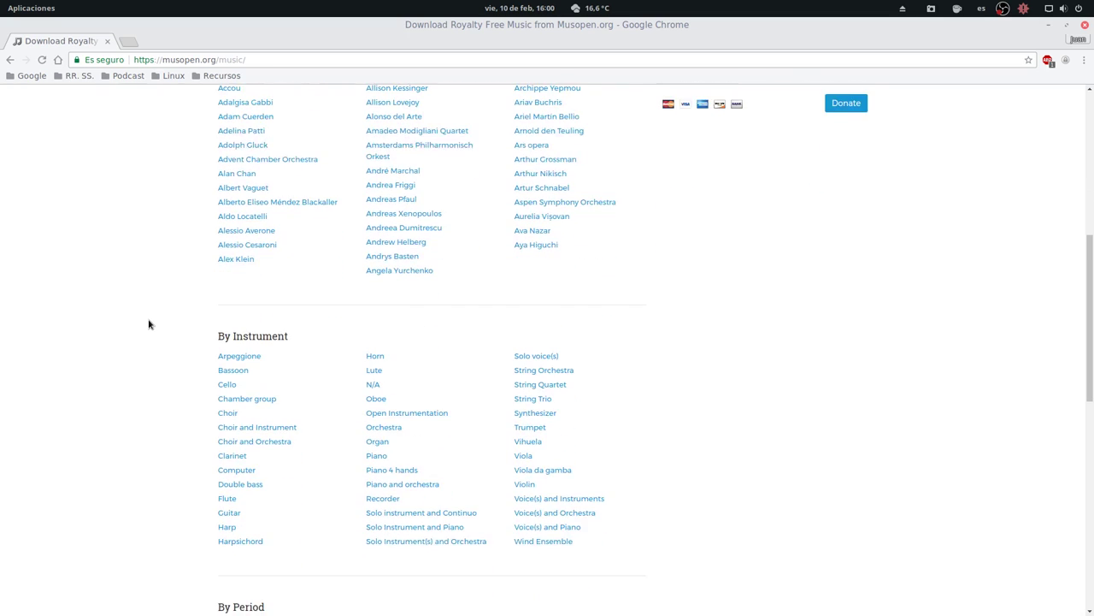
pyautogui.scroll(-6, 148, 324)
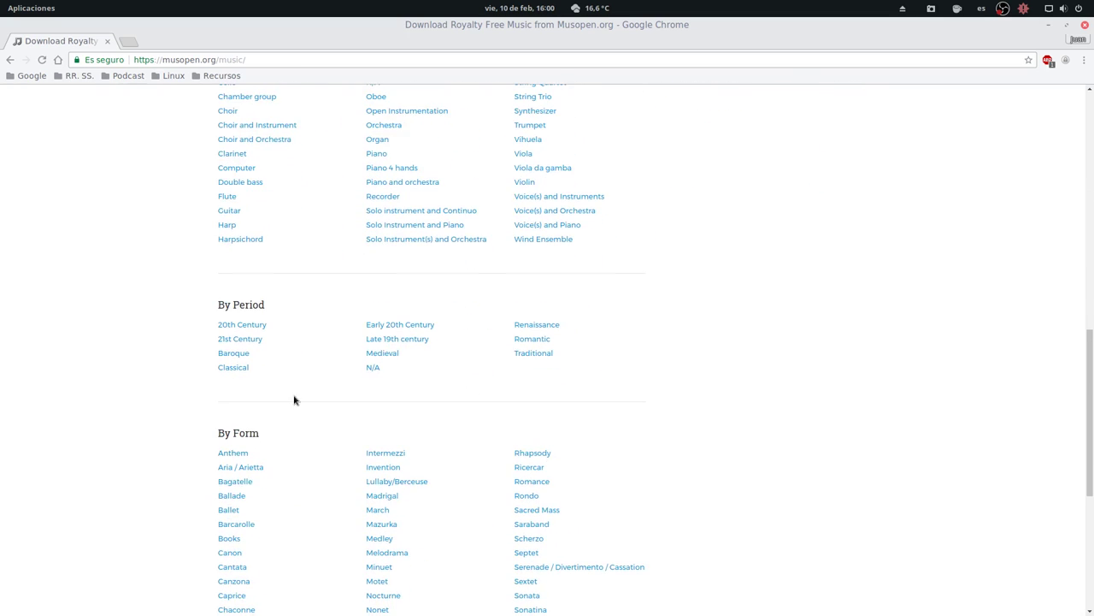
pyautogui.scroll(-5, 103, 398)
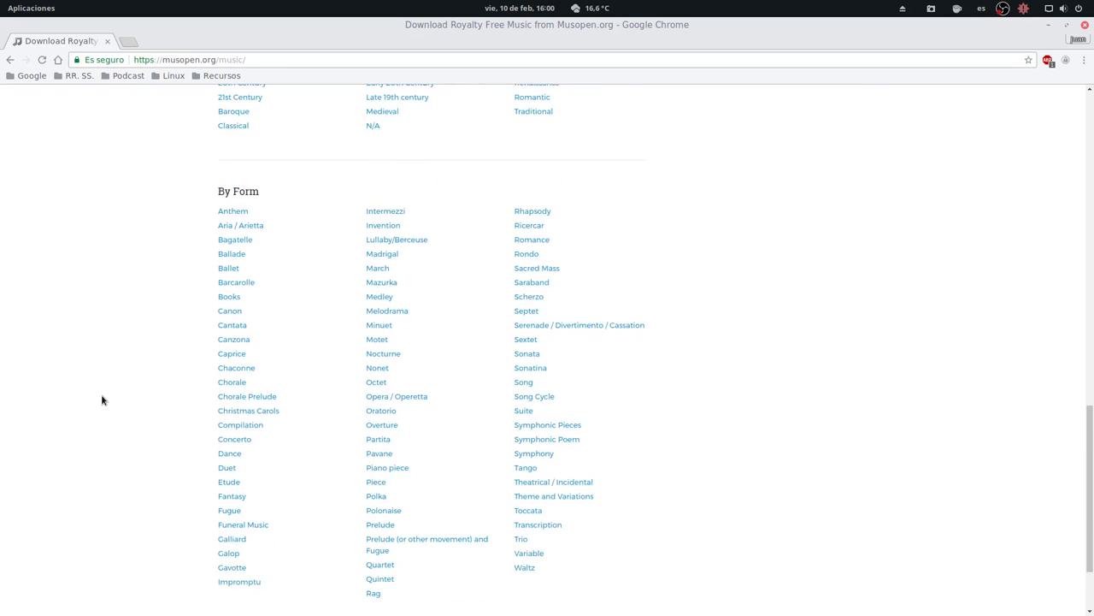
pyautogui.scroll(-3, 103, 398)
pyautogui.scroll(15, 103, 399)
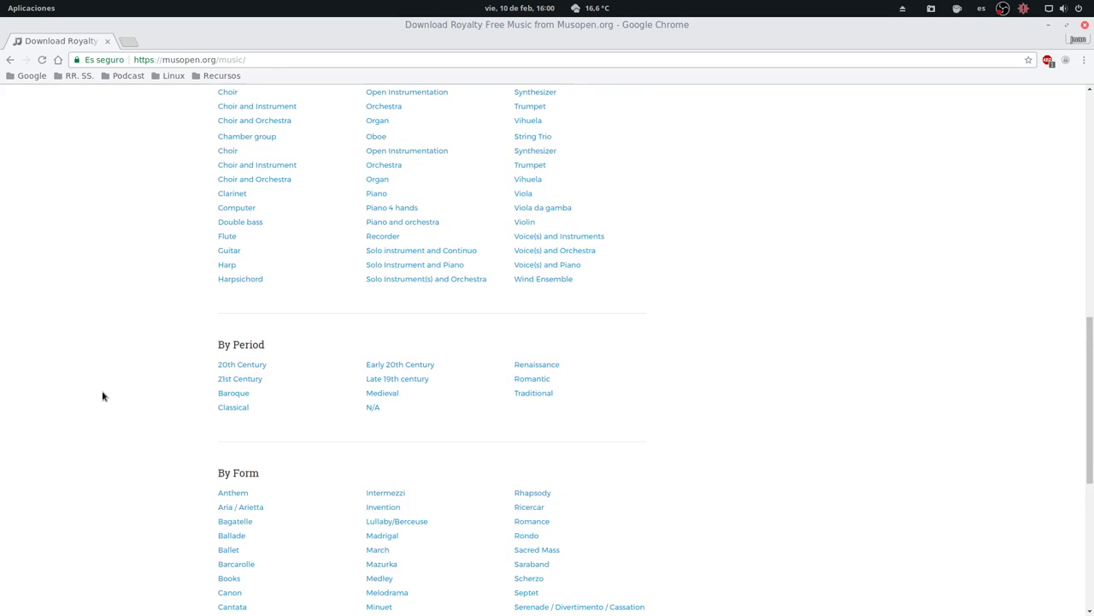
pyautogui.scroll(6, 103, 395)
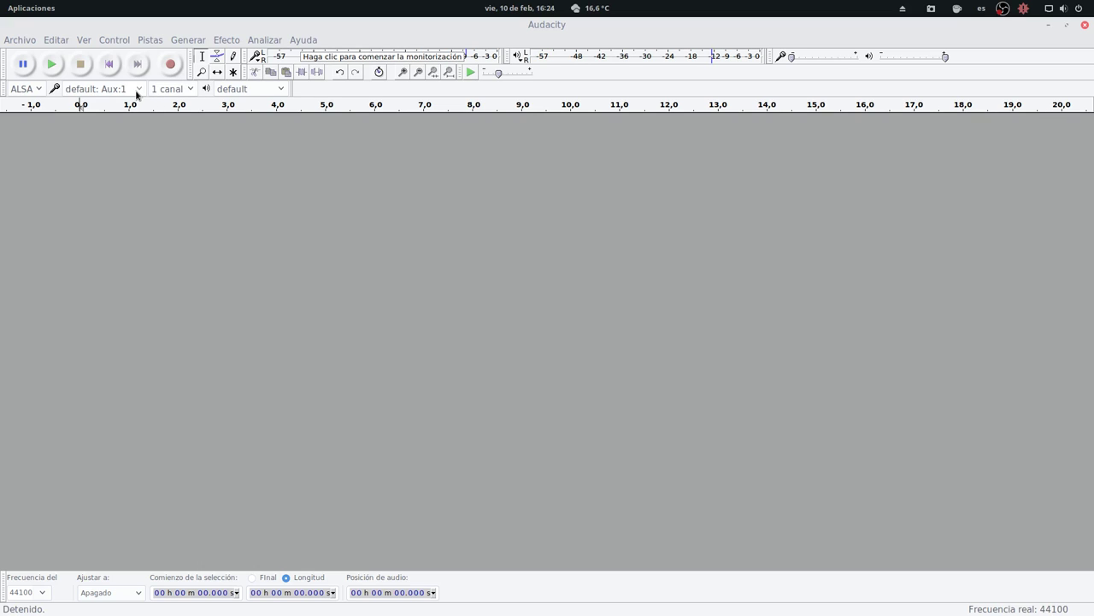
# Switch to Audacity, start monitoring the microphone level, and record a mono voice track about 18.5 seconds long
pyautogui.click(255, 56)
pyautogui.click(266, 73)
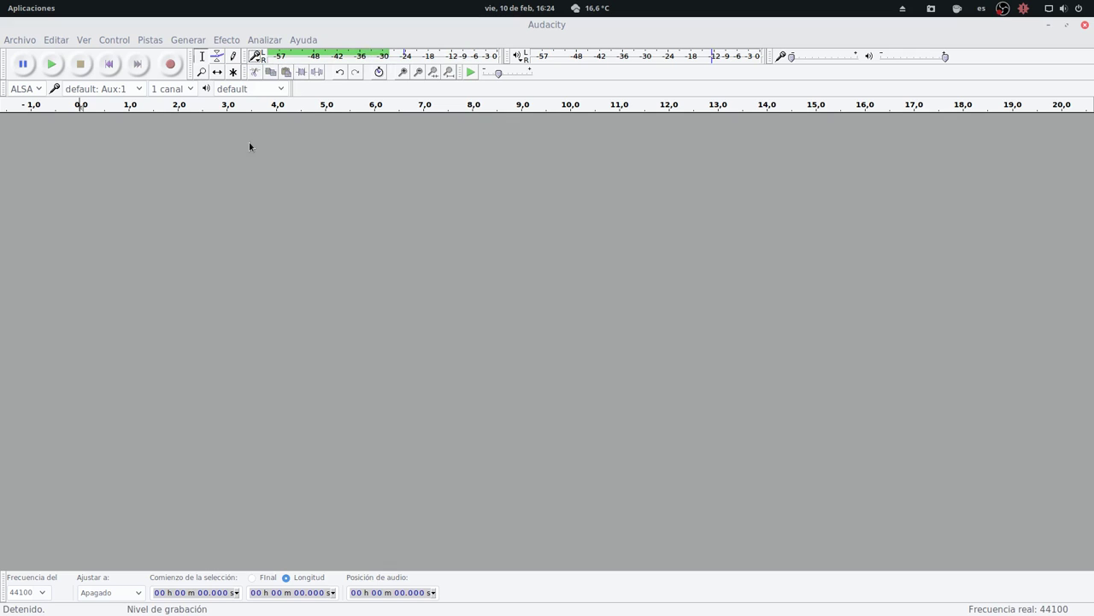
pyautogui.click(170, 64)
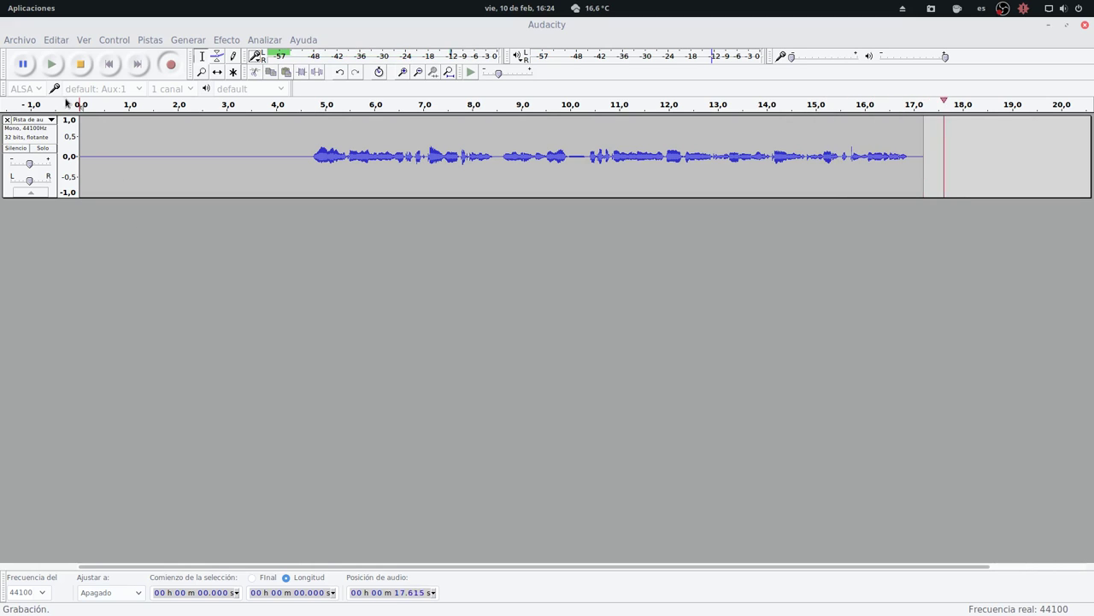
pyautogui.click(74, 71)
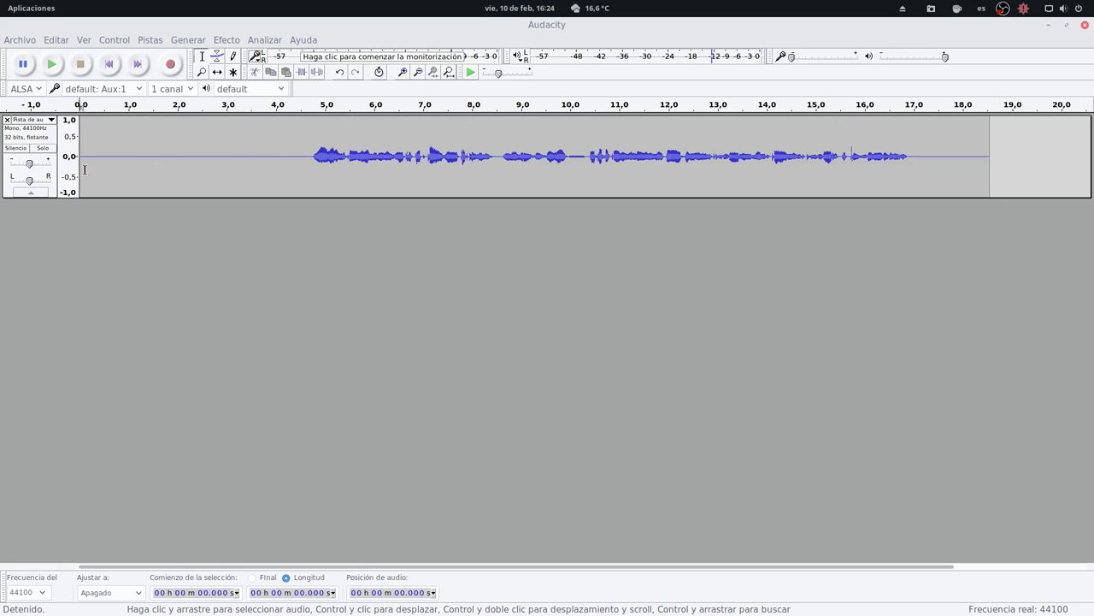
# Apply the Equalization effect to the whole voice track using the unnamed graphic curve already loaded
pyautogui.click(25, 136)
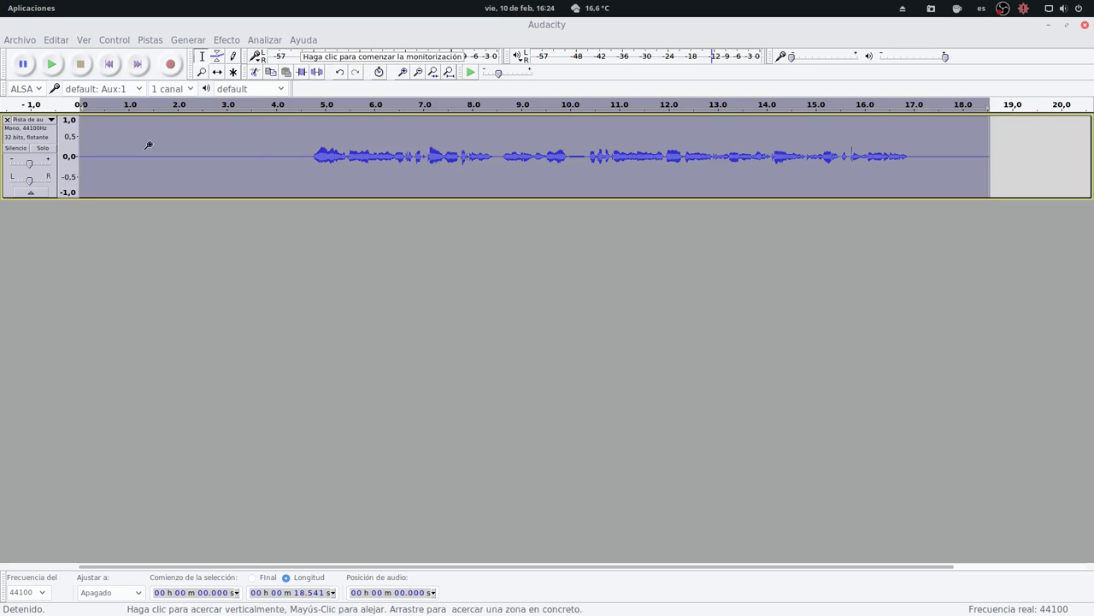
pyautogui.click(227, 40)
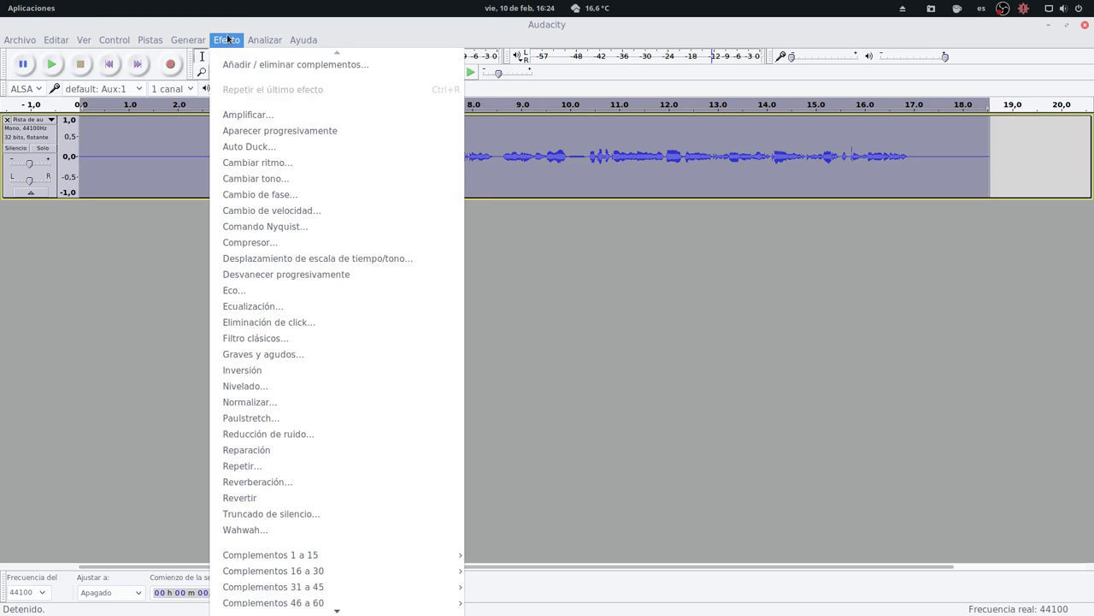
pyautogui.click(271, 305)
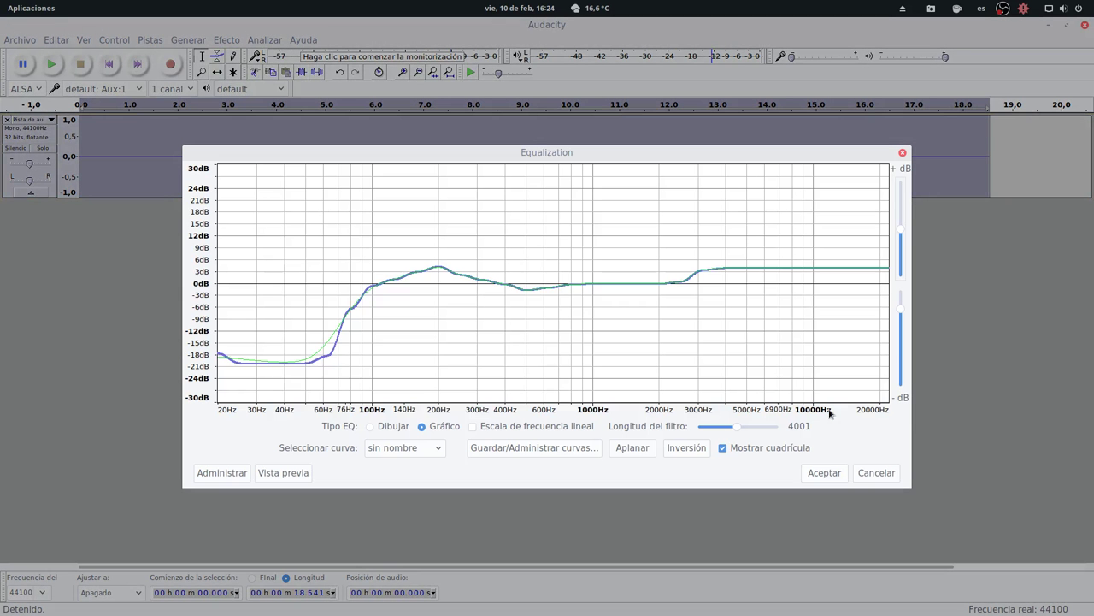
pyautogui.click(823, 473)
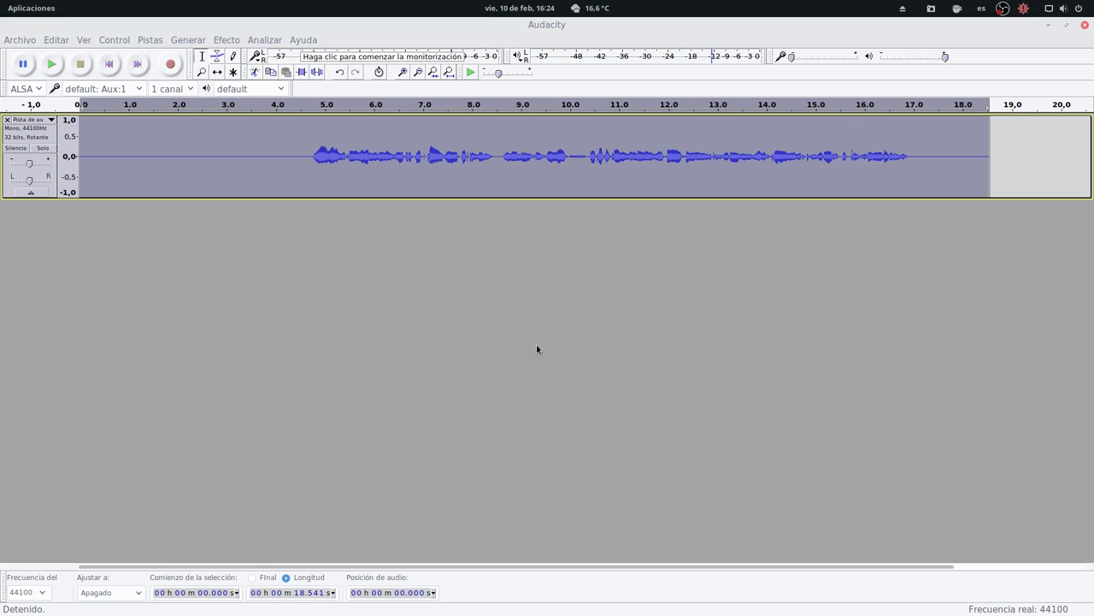
# Capture a noise profile from about 1.6 seconds of silence near the start of the voice track
pyautogui.moveTo(307, 155); pyautogui.dragTo(75, 159)
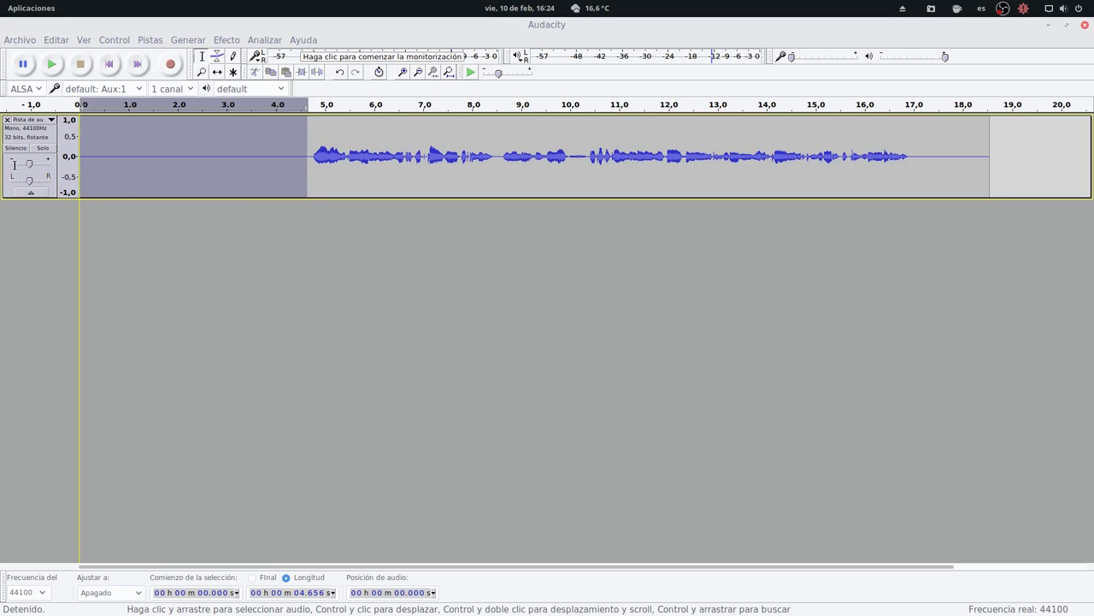
pyautogui.click(176, 160)
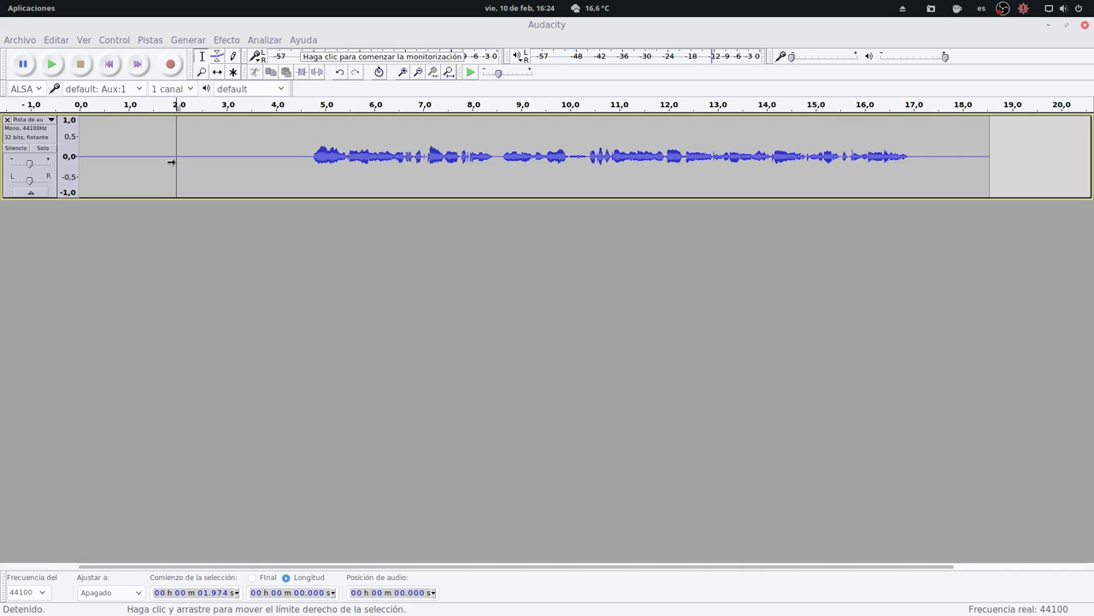
pyautogui.moveTo(162, 156); pyautogui.dragTo(86, 156)
pyautogui.click(222, 40)
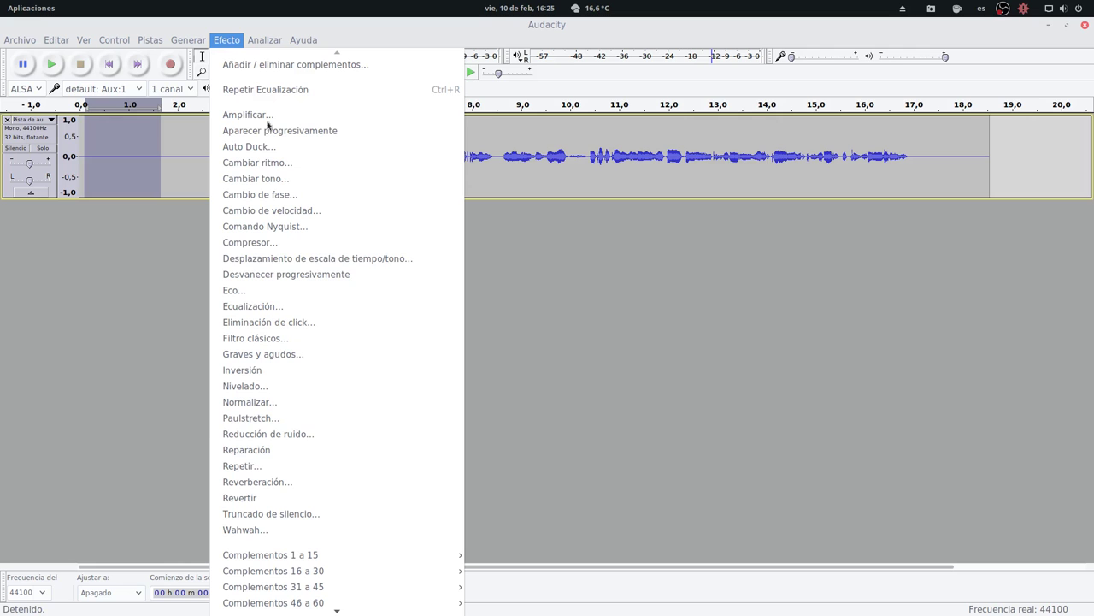
pyautogui.click(309, 437)
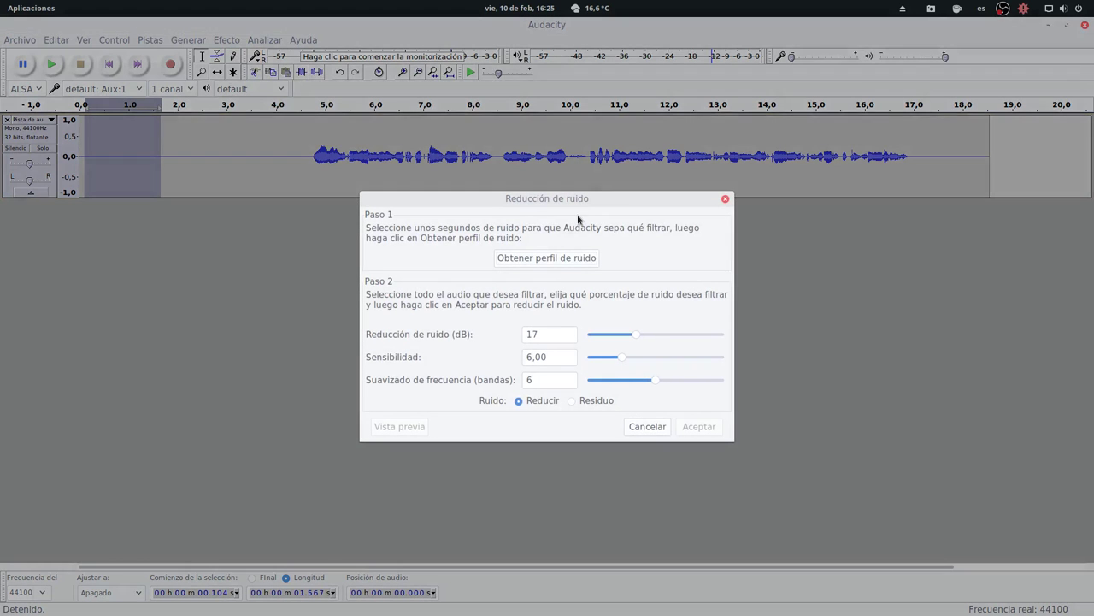
pyautogui.click(553, 261)
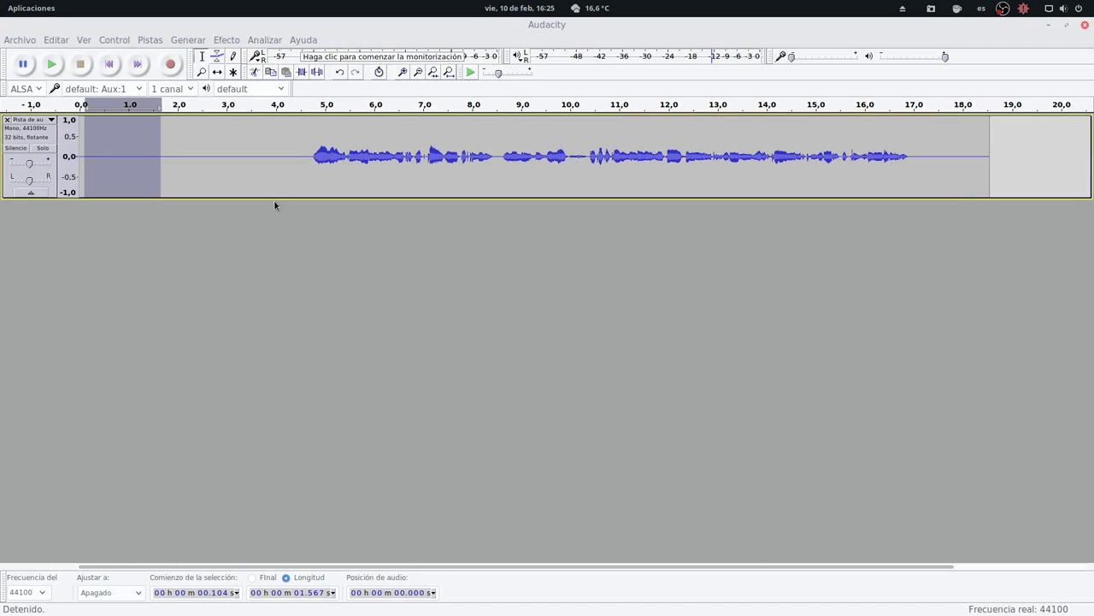
# Apply noise reduction to the whole voice track with 17 dB reduction, sensitivity 6.00 and 6 smoothing bands
pyautogui.click(44, 137)
pyautogui.click(227, 40)
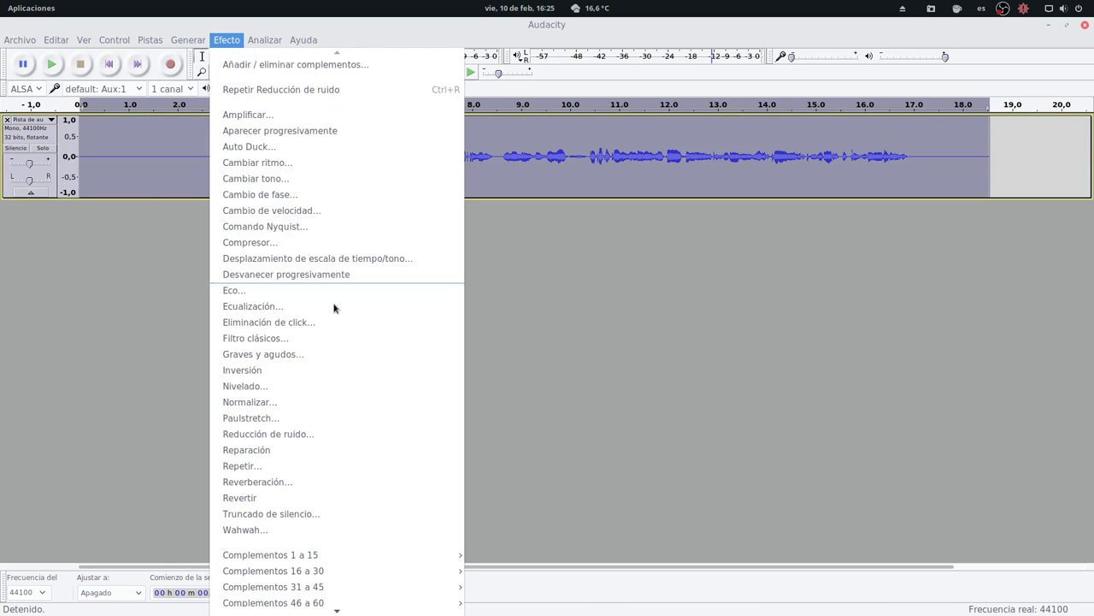
pyautogui.click(324, 434)
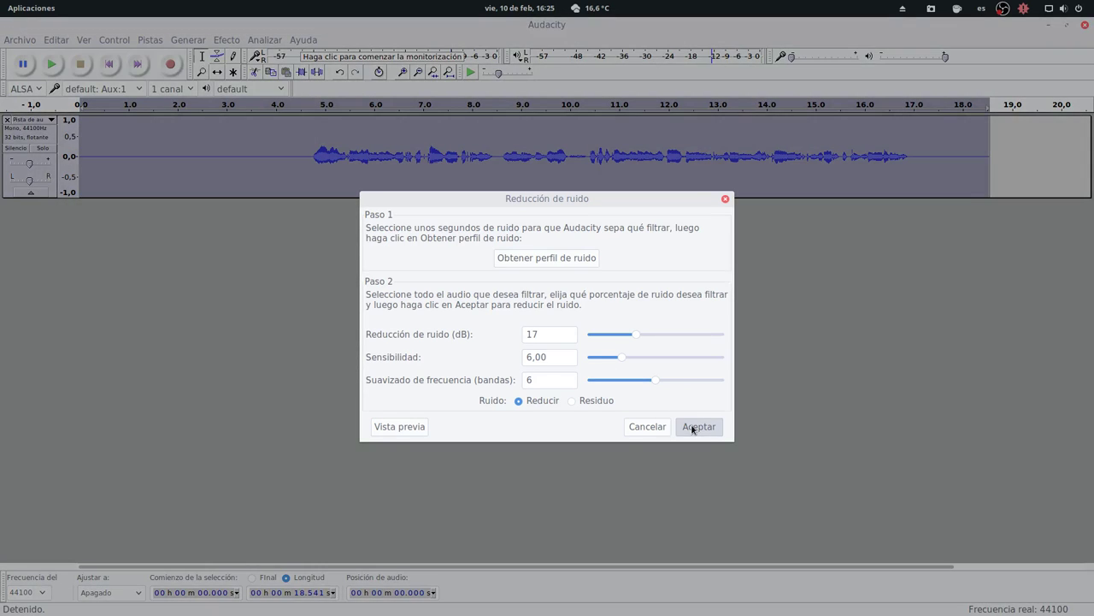
pyautogui.click(694, 426)
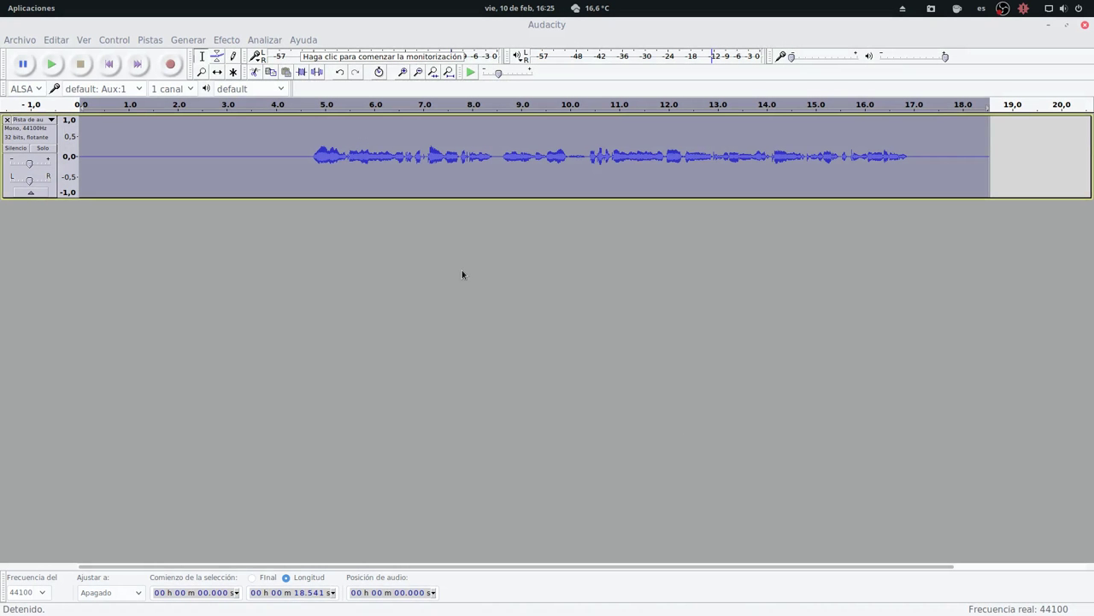
# Apply the Compress dynamics 1.2.6 effect to the whole voice track with a compress ratio of 0.770
pyautogui.click(229, 41)
pyautogui.moveTo(383, 560)
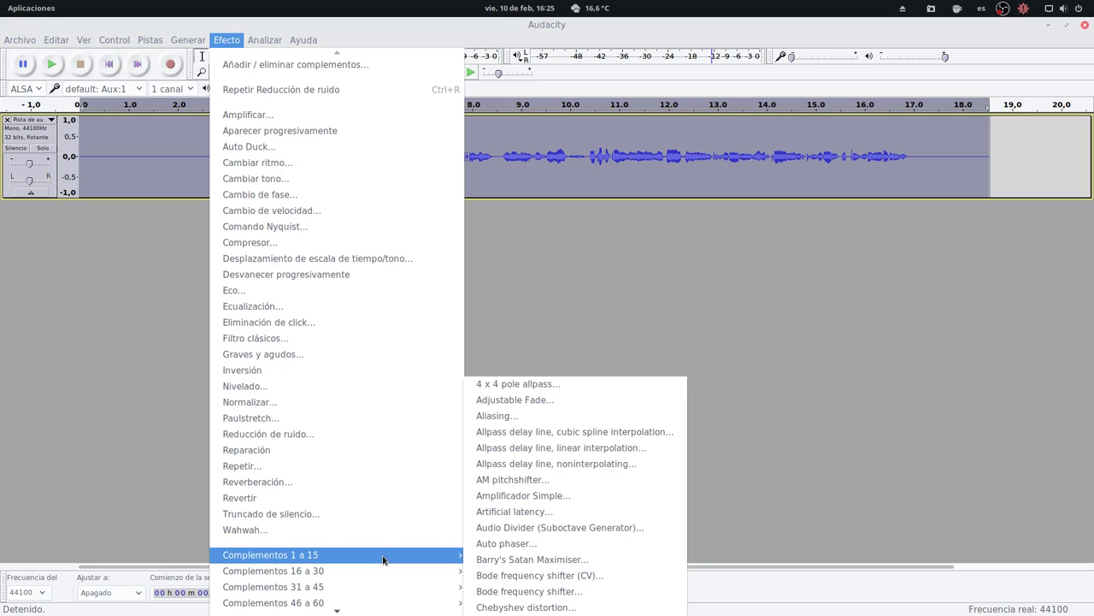
pyautogui.scroll(-3, 402, 599)
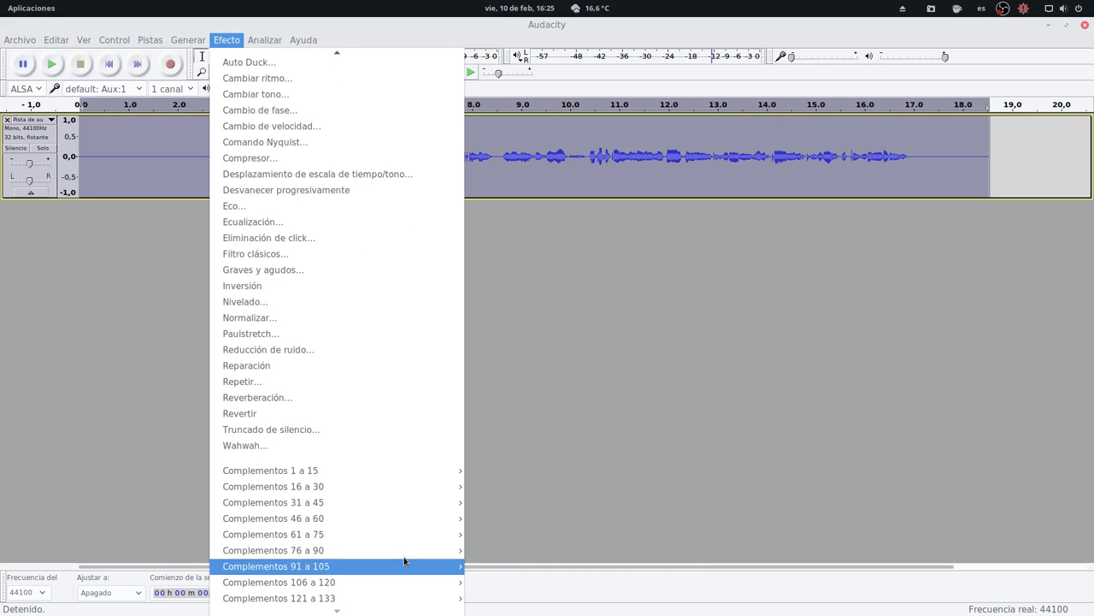
pyautogui.moveTo(402, 525)
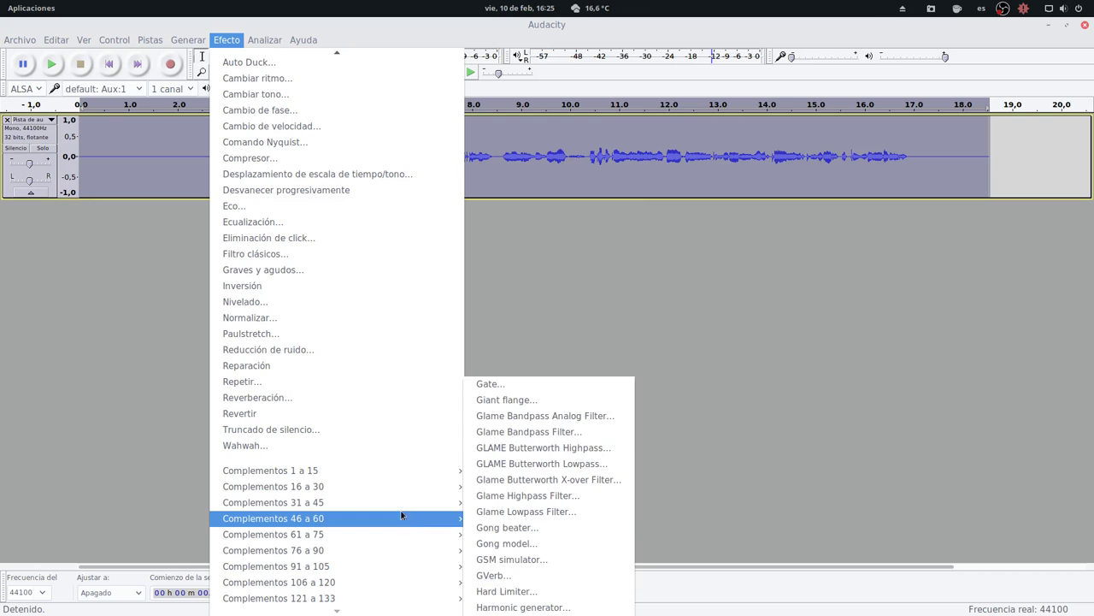
pyautogui.moveTo(404, 504)
pyautogui.moveTo(405, 486)
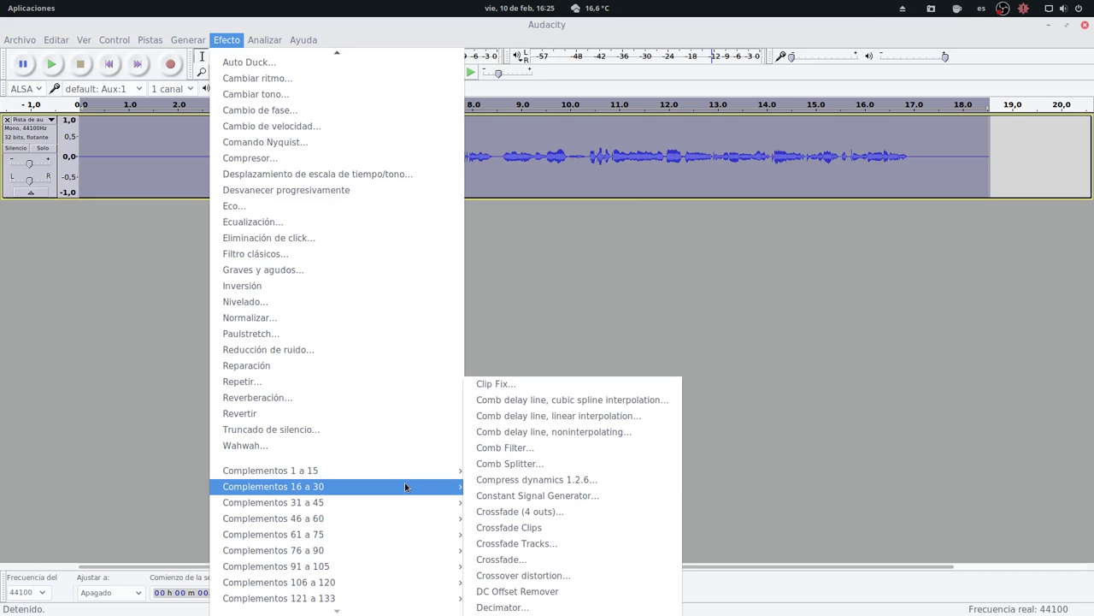
pyautogui.click(520, 480)
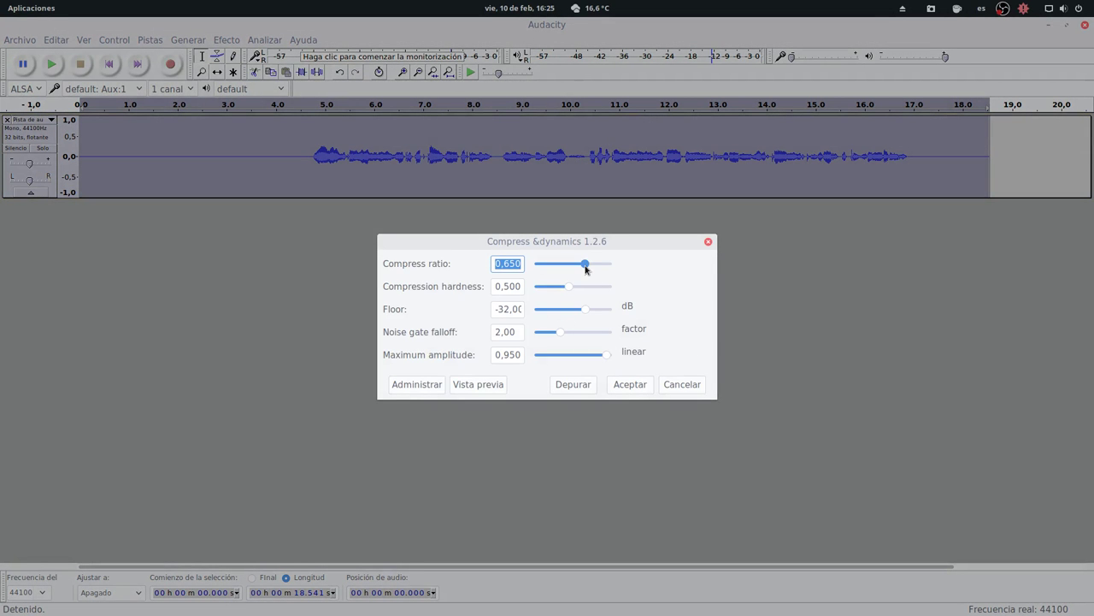
pyautogui.moveTo(585, 265); pyautogui.dragTo(591, 267)
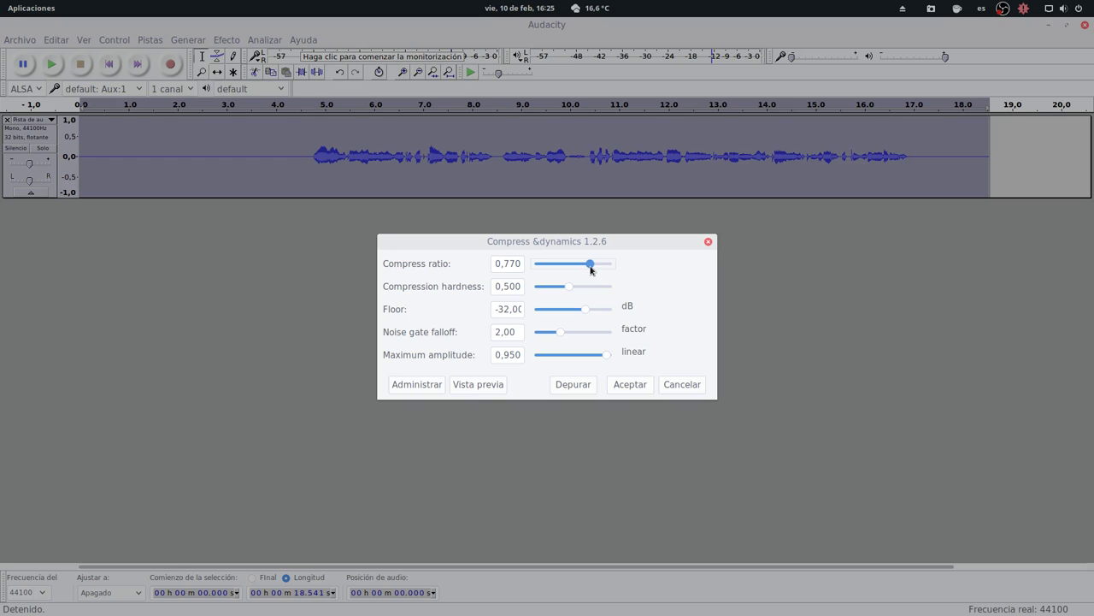
pyautogui.click(636, 385)
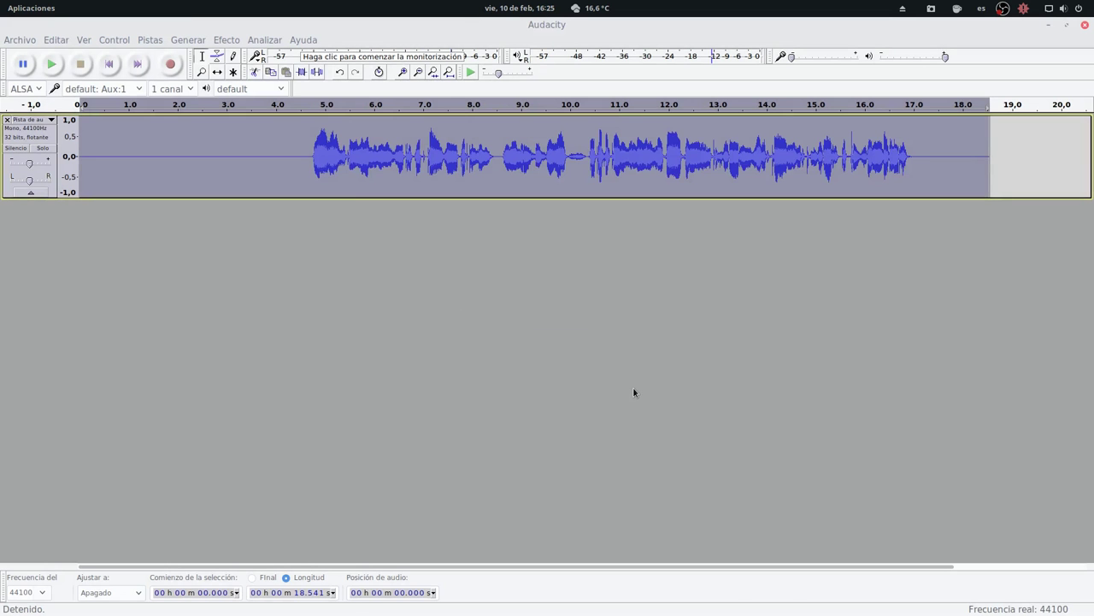
# Delete the silence before the voice starts and about 1.5 seconds of silence after it ends
pyautogui.moveTo(307, 156); pyautogui.dragTo(63, 216)
pyautogui.press('Delete')
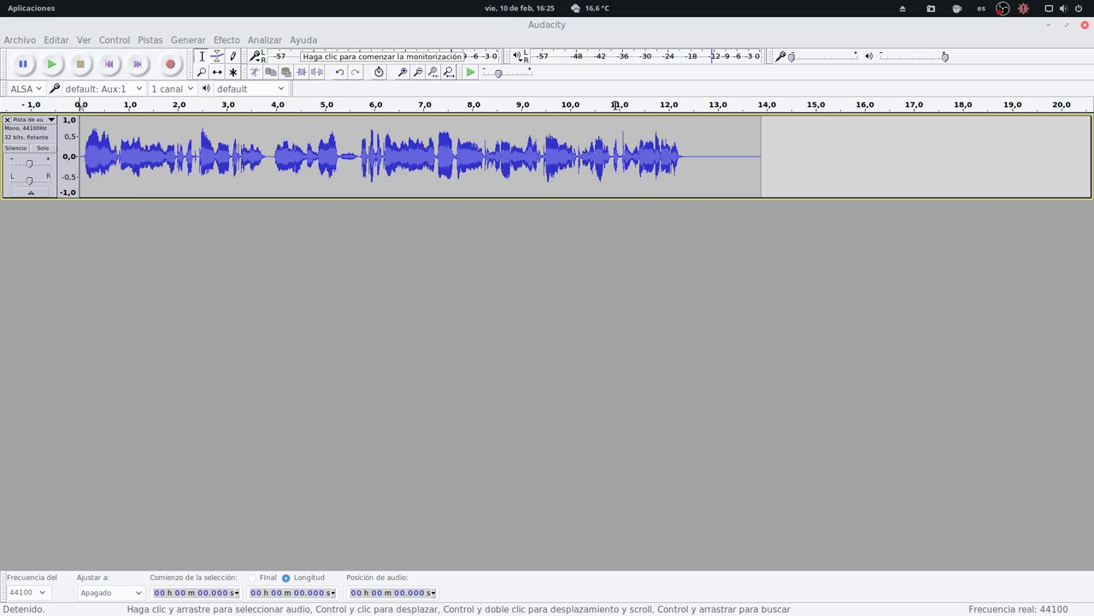
pyautogui.moveTo(690, 156); pyautogui.dragTo(762, 176)
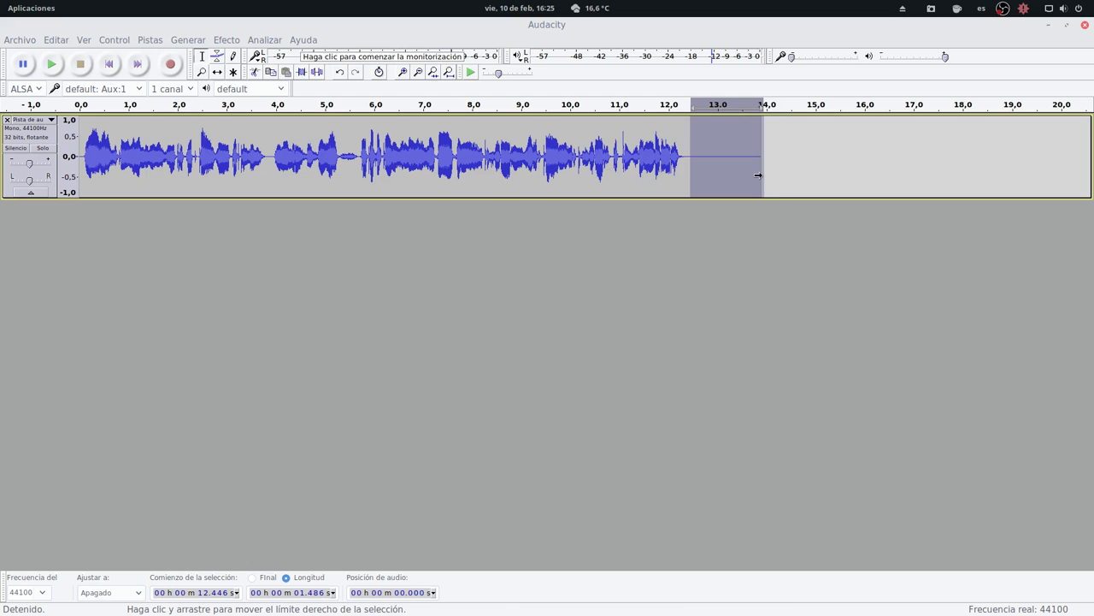
pyautogui.press('Delete')
# Apply a Soft Limit limiter at -3 dB with 10 ms hold to the whole voice track and play the result
pyautogui.click(46, 142)
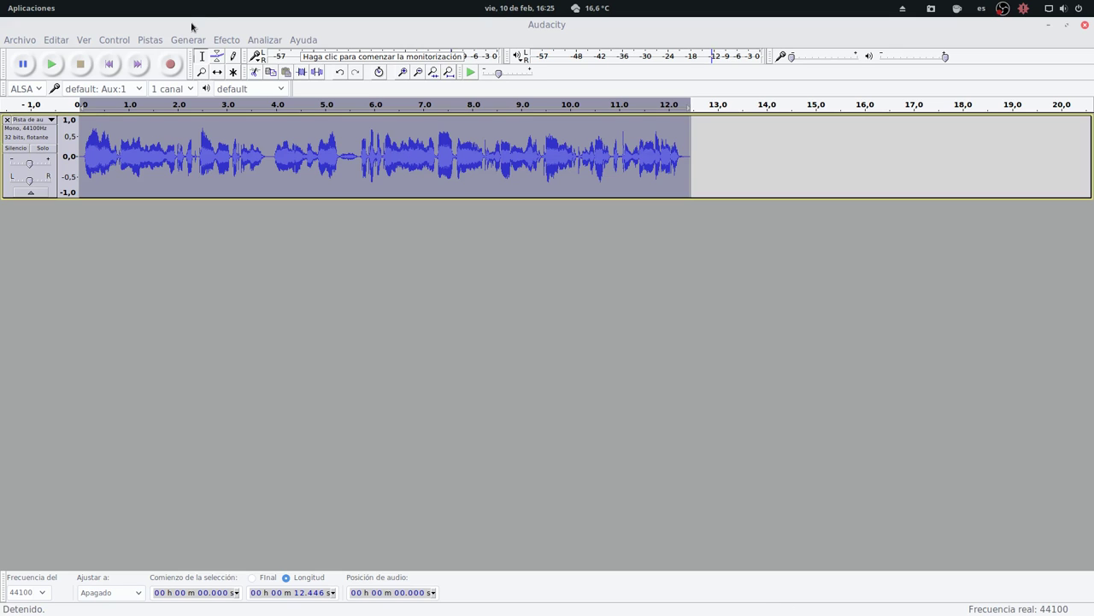
pyautogui.click(226, 41)
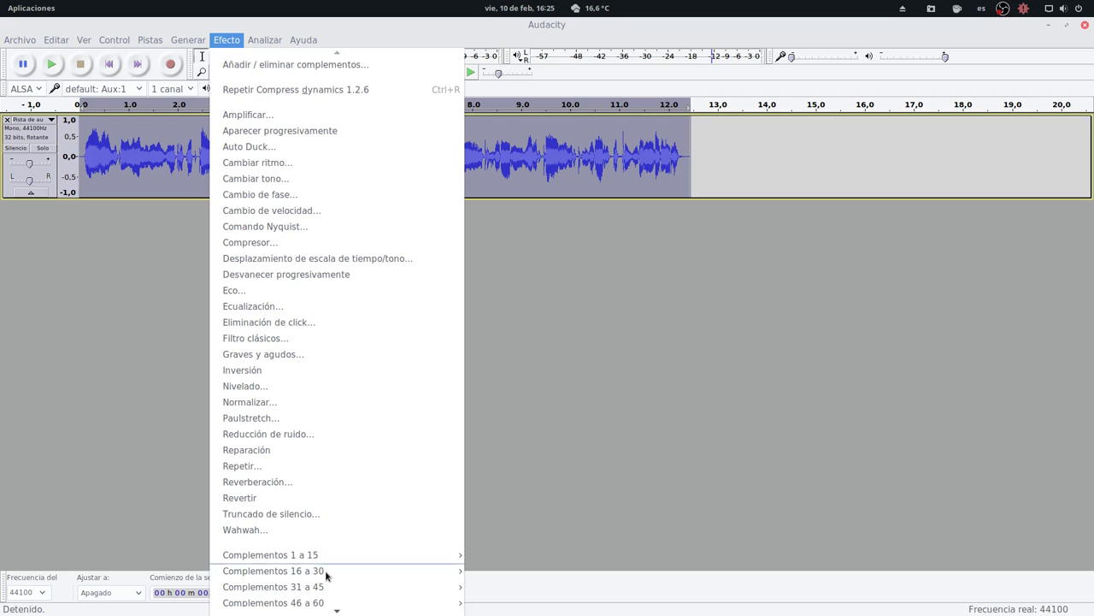
pyautogui.scroll(-2, 333, 588)
pyautogui.moveTo(353, 534)
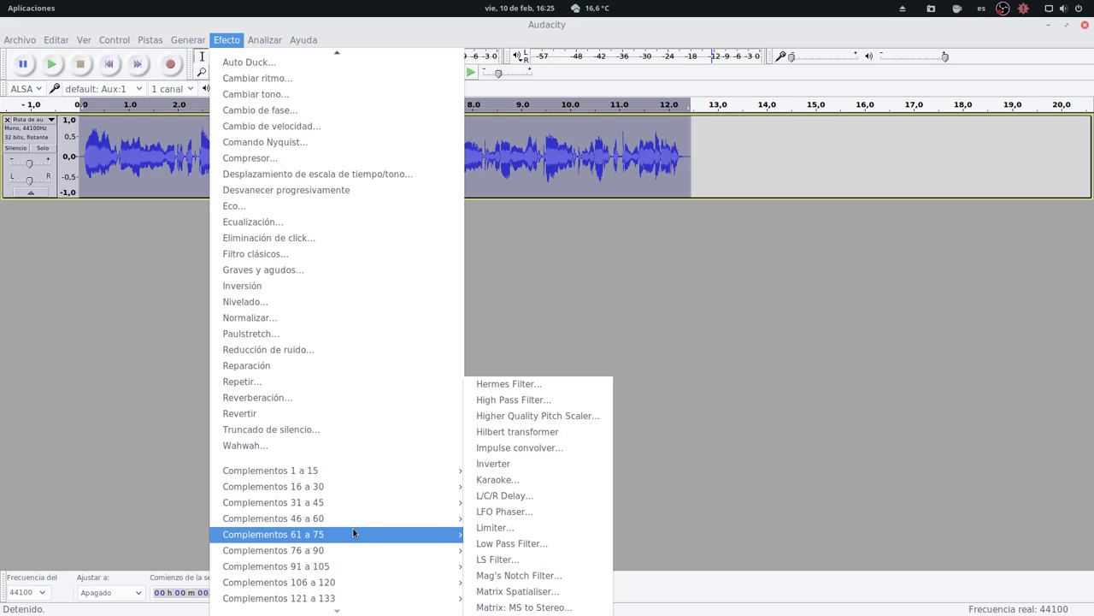
pyautogui.click(500, 528)
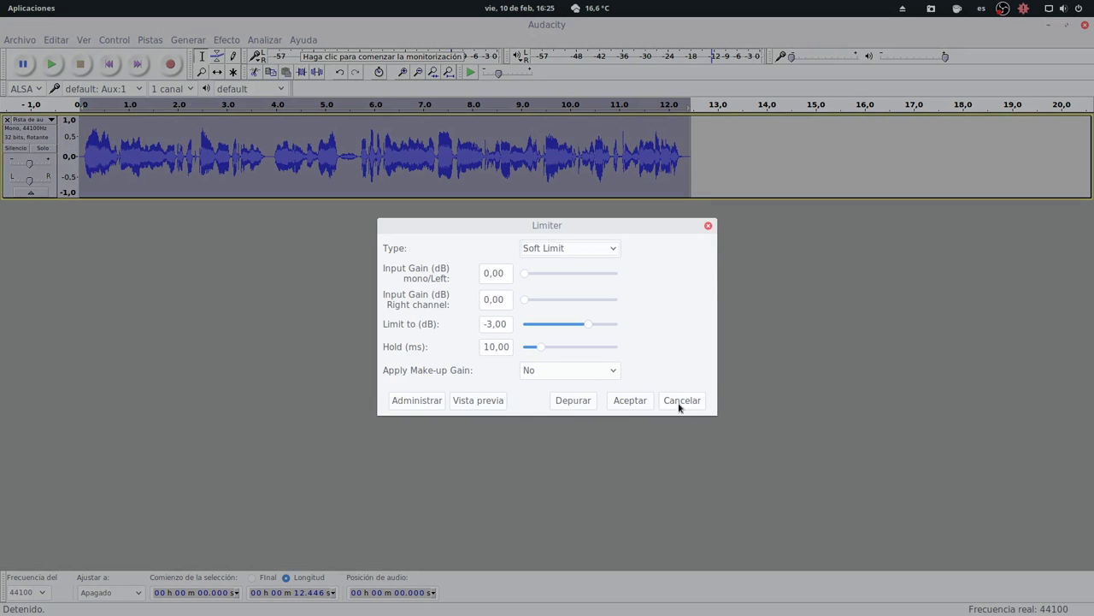
pyautogui.click(630, 401)
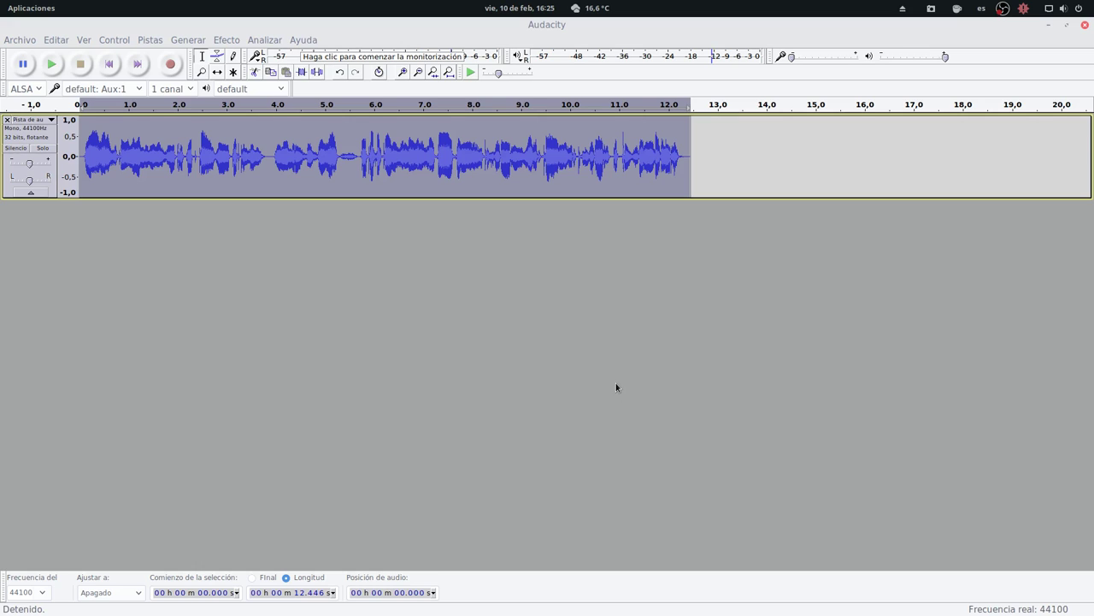
pyautogui.press('space')
# Import Infraction_-_Summer_Electronic.mp3 from the Música folder as a new track below the voice and minimize the file manager
pyautogui.click(19, 40)
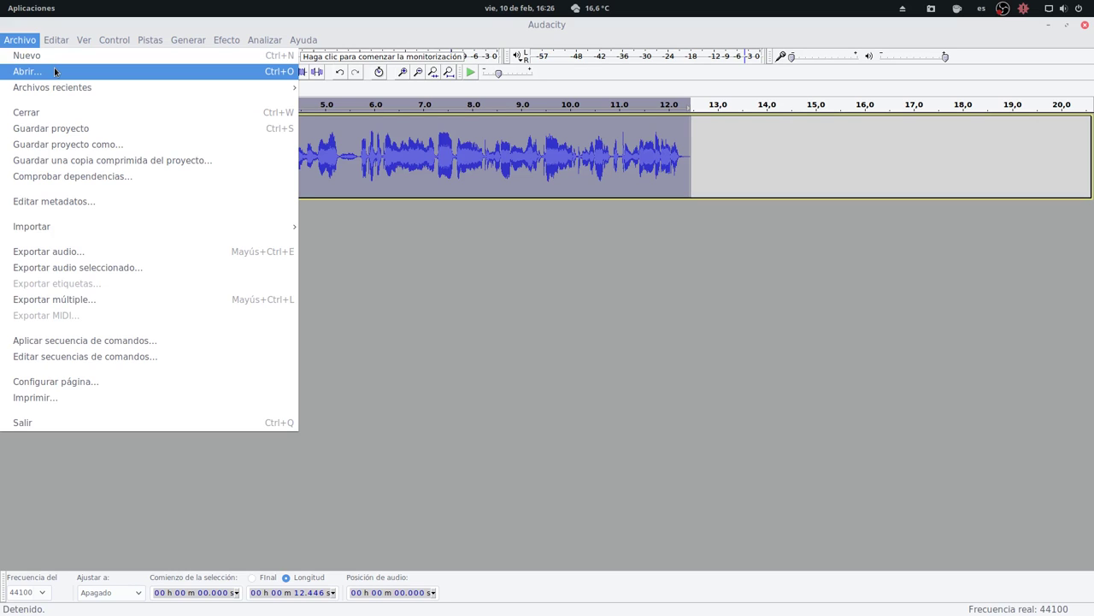
pyautogui.moveTo(97, 230)
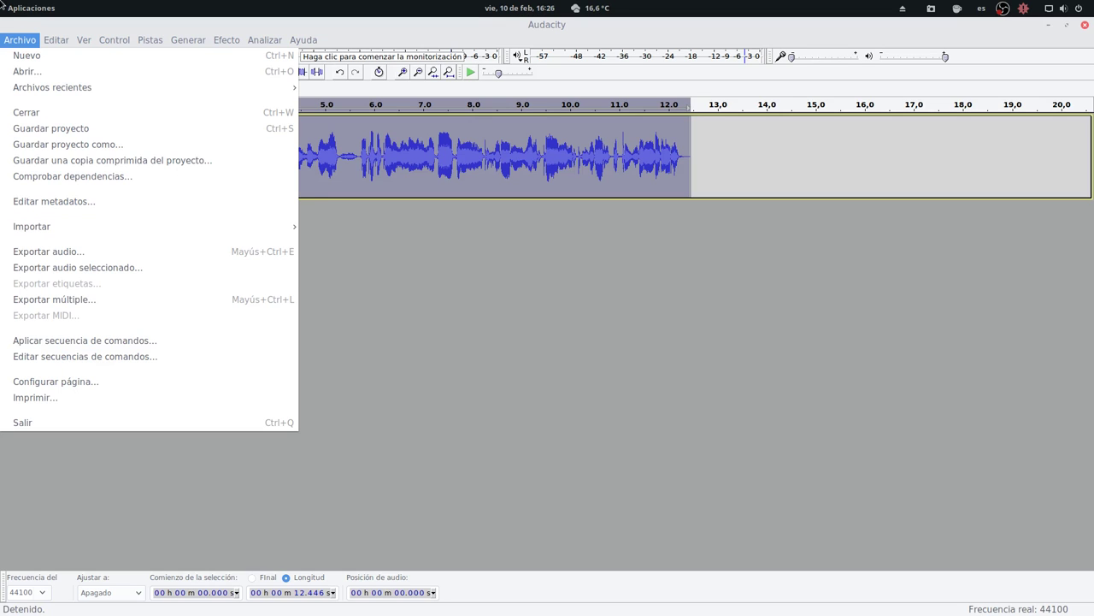
pyautogui.click(56, 39)
pyautogui.click(564, 376)
pyautogui.moveTo(1, 2)
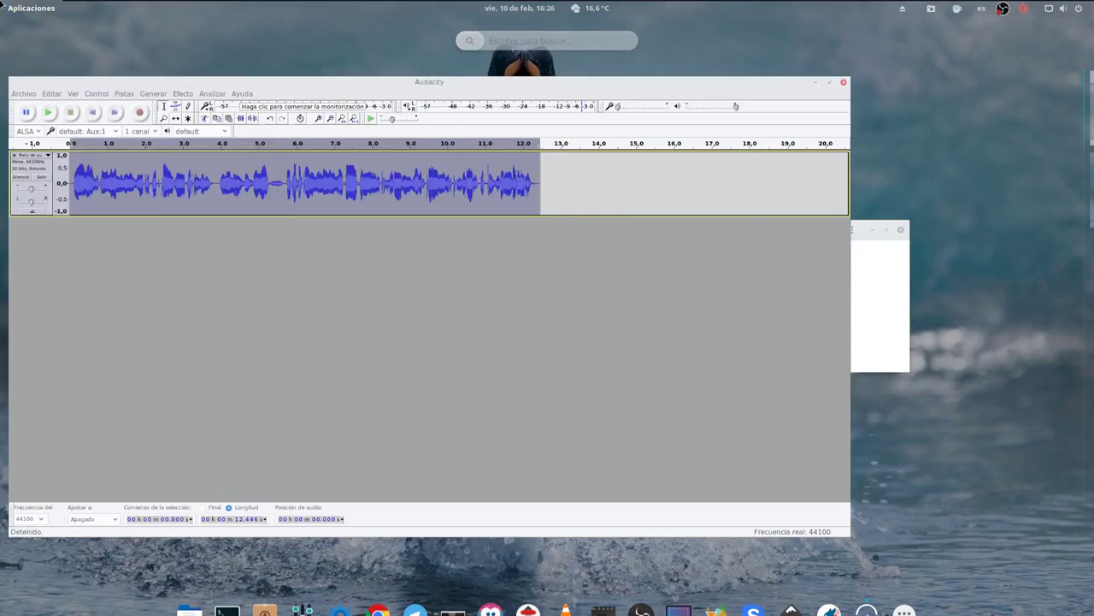
pyautogui.click(1004, 372)
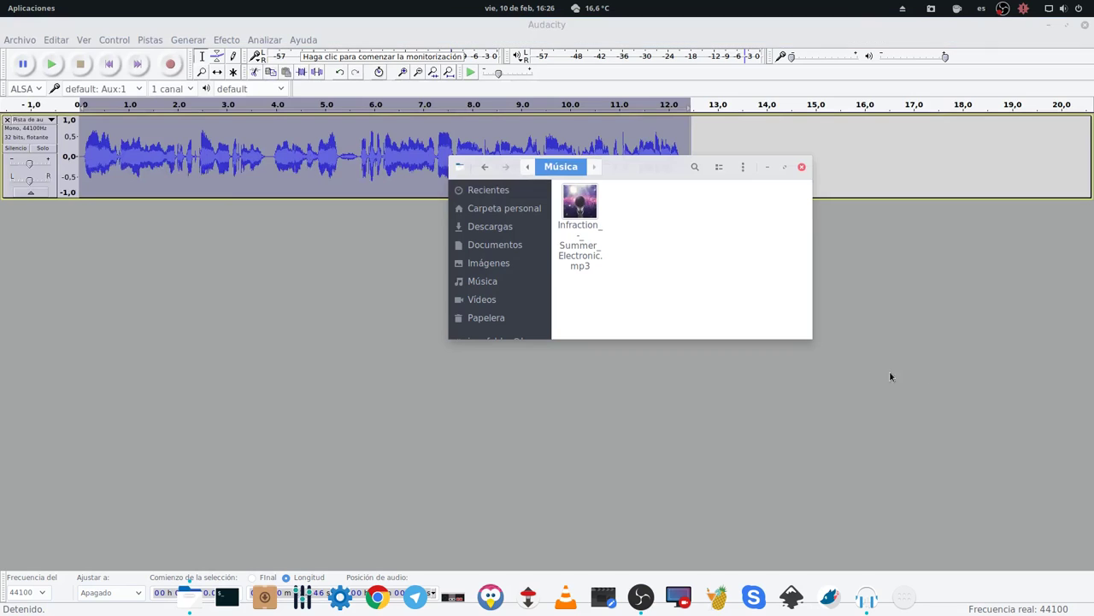
pyautogui.moveTo(578, 205); pyautogui.dragTo(240, 289)
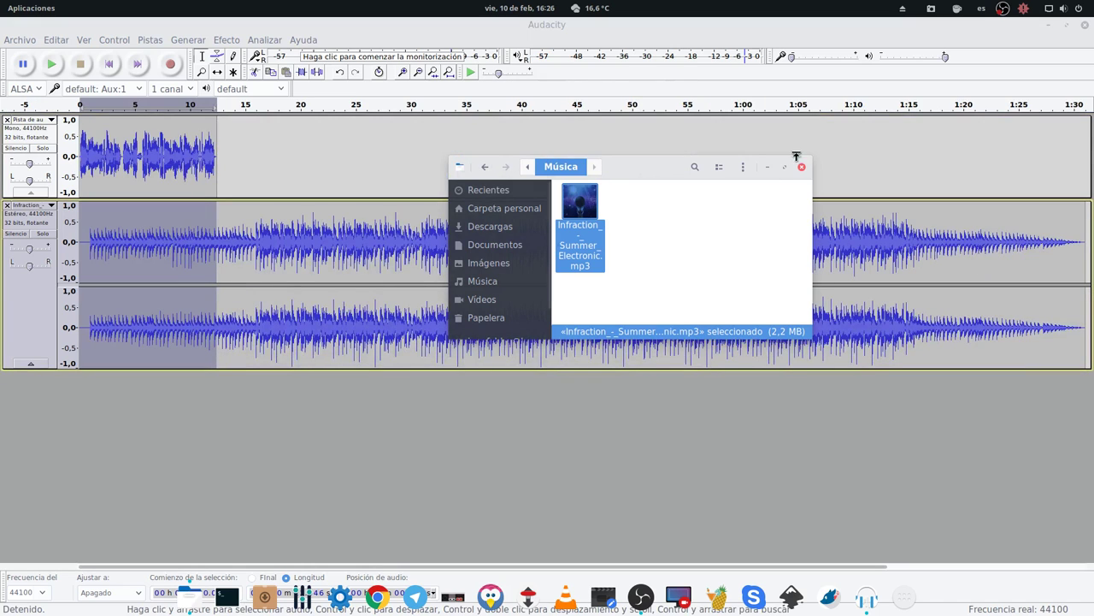
pyautogui.click(768, 168)
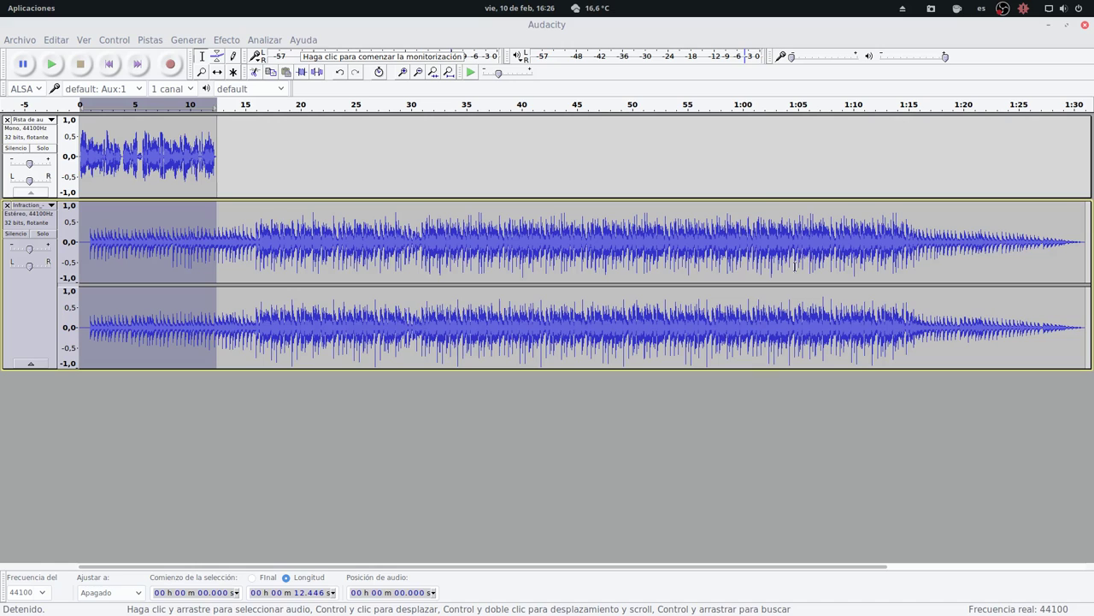
# Listen to the imported music track from about 29 seconds, then stop playback
pyautogui.click(402, 237)
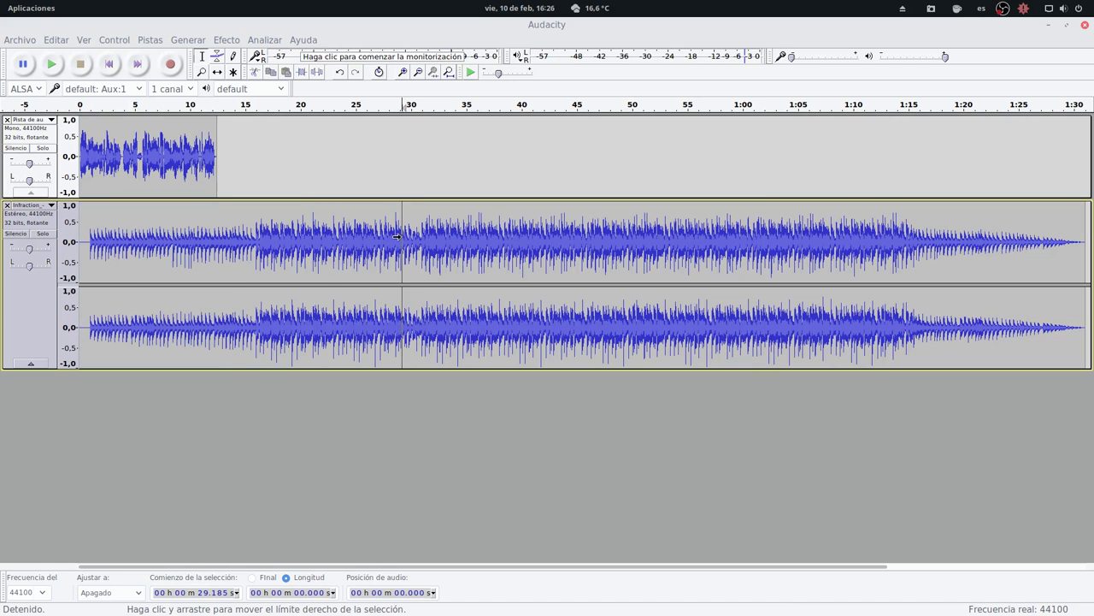
pyautogui.press('space')
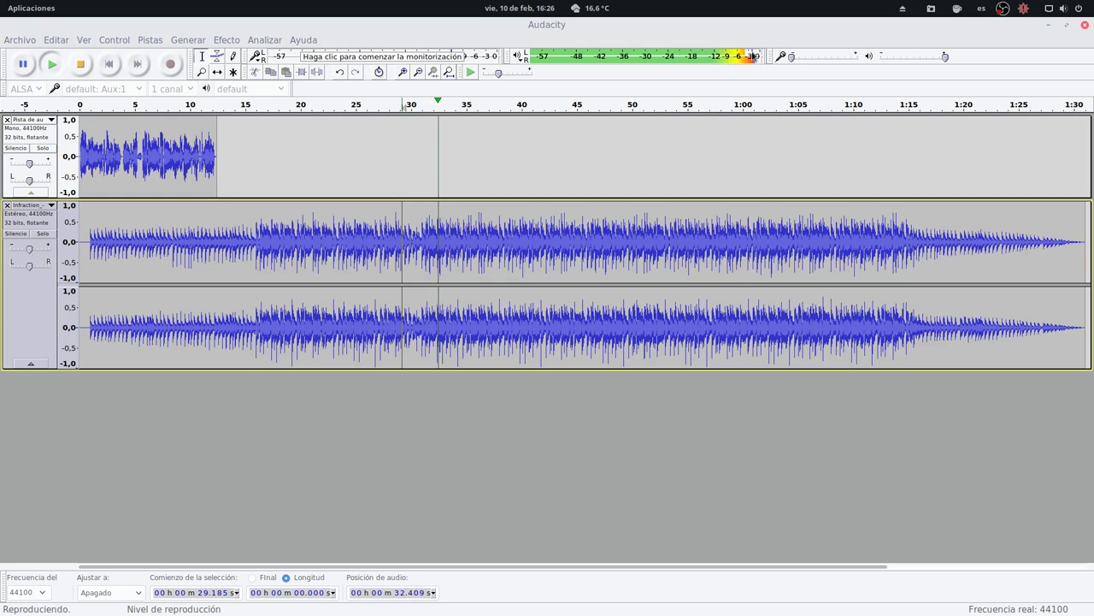
pyautogui.press('space')
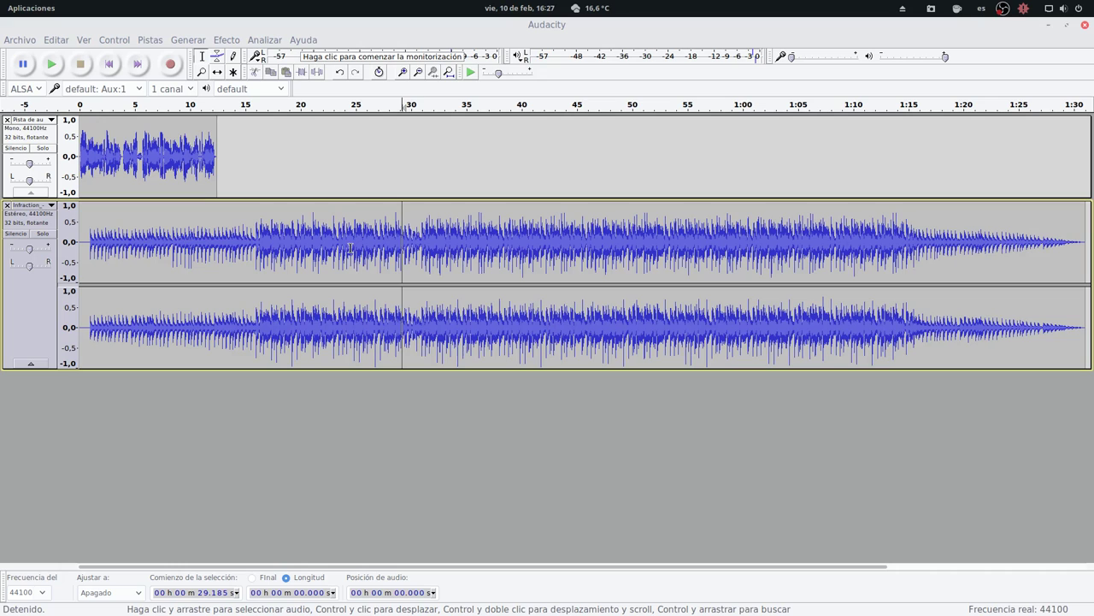
# Normalize the whole music track to a lower maximum amplitude with DC offset removal, and play it from about 28 seconds
pyautogui.doubleClick(255, 237)
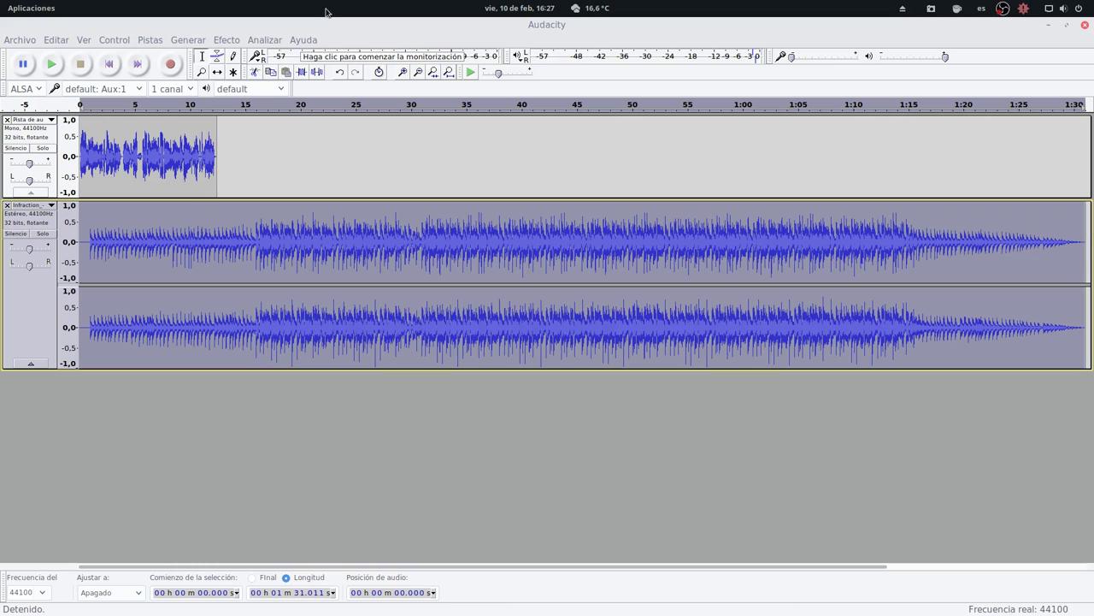
pyautogui.click(234, 41)
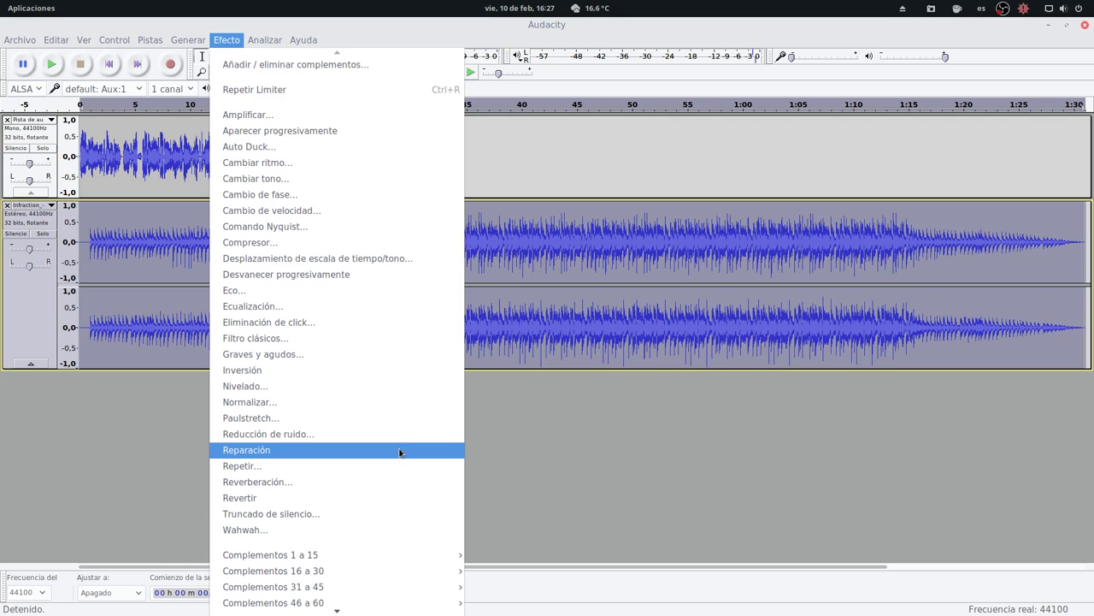
pyautogui.click(351, 400)
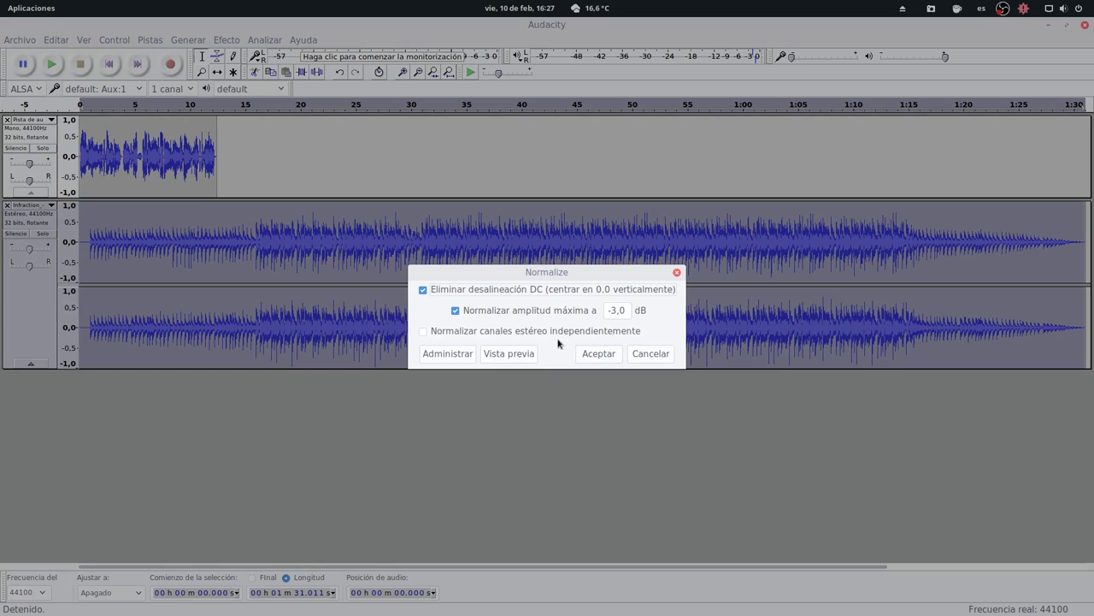
pyautogui.click(616, 310)
pyautogui.click(589, 363)
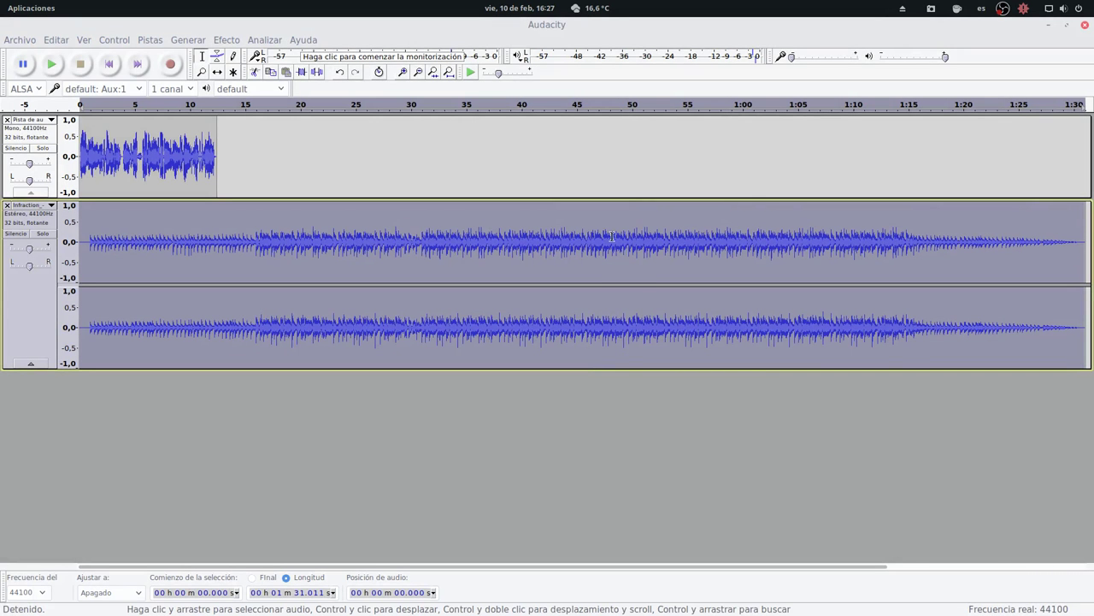
pyautogui.click(387, 108)
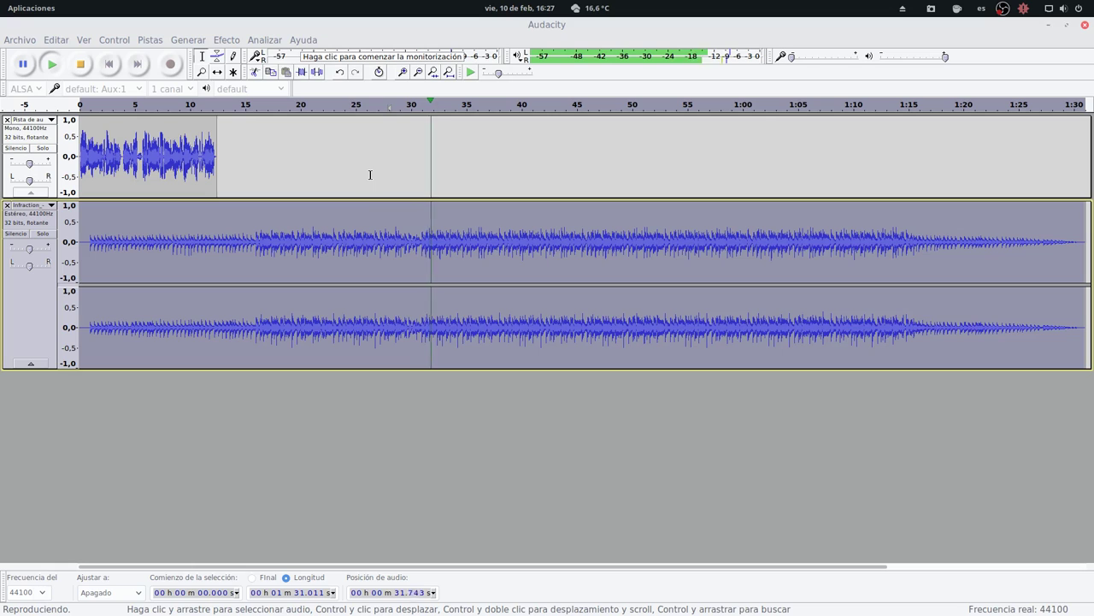
pyautogui.press('space')
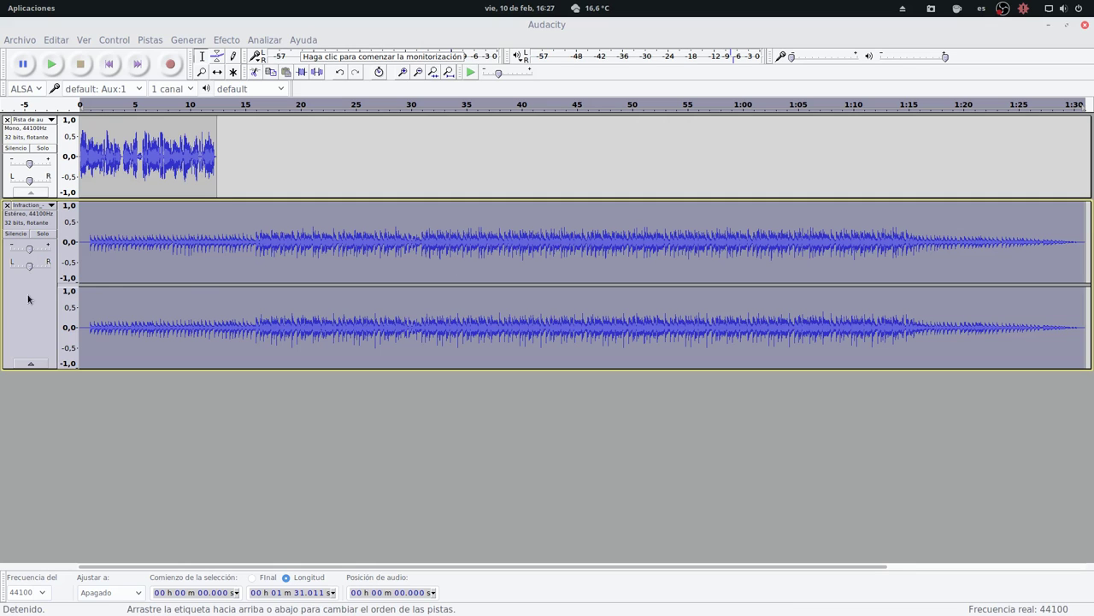
# Move the music track above the voice track and shift the voice clip to start at about 11 seconds
pyautogui.moveTo(36, 329); pyautogui.dragTo(46, 152)
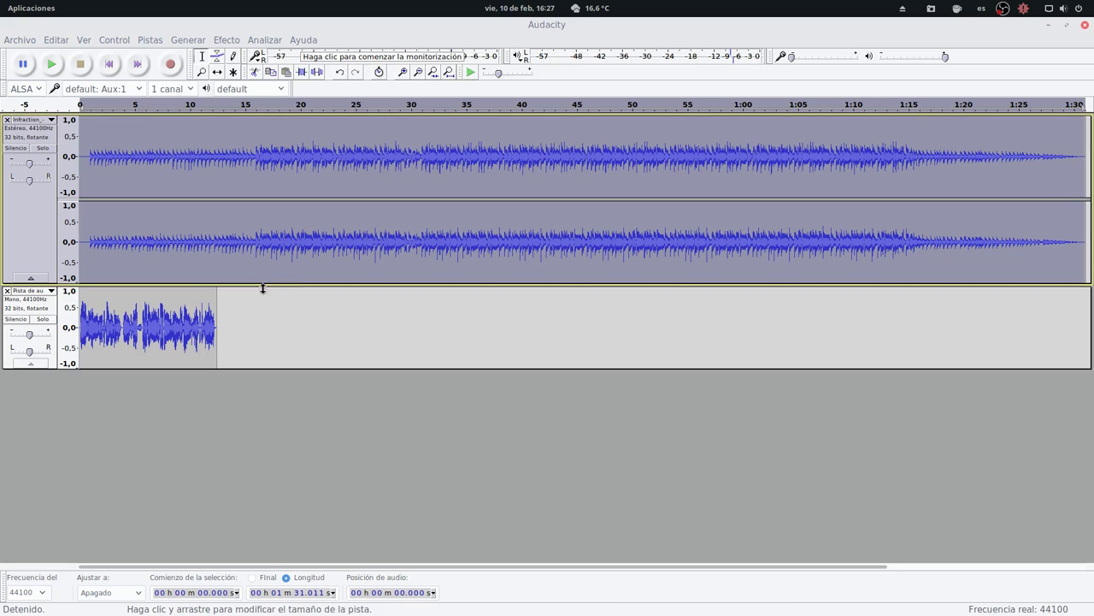
pyautogui.press('F5')
pyautogui.moveTo(151, 315); pyautogui.dragTo(281, 311)
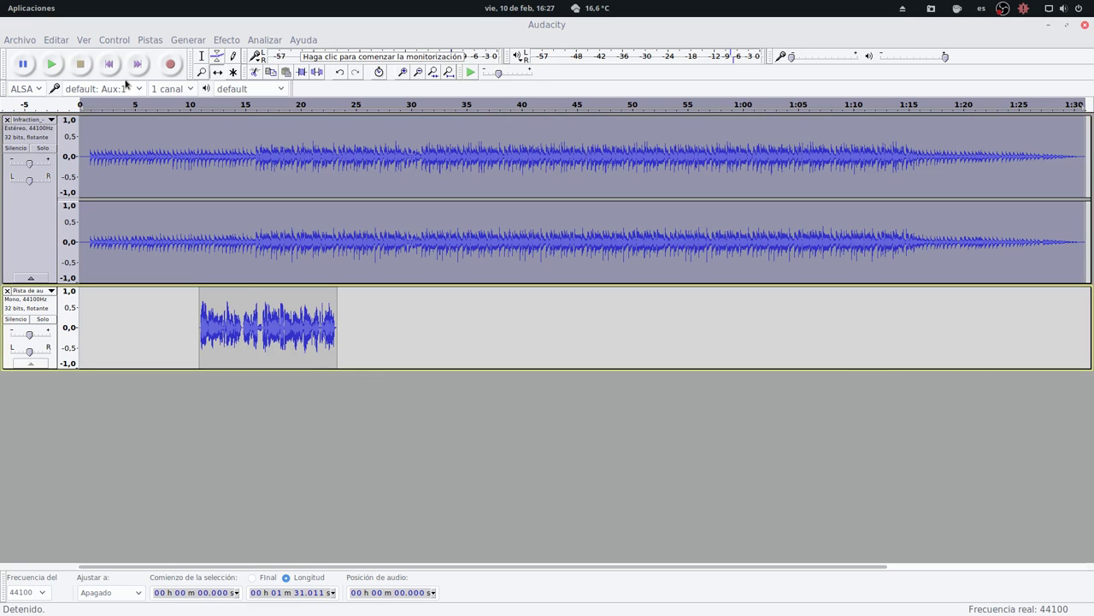
# Play both tracks together from the start to check how the voice sits over the music
pyautogui.hotkey('ctrl', 'shift', 'a')
pyautogui.press('space')
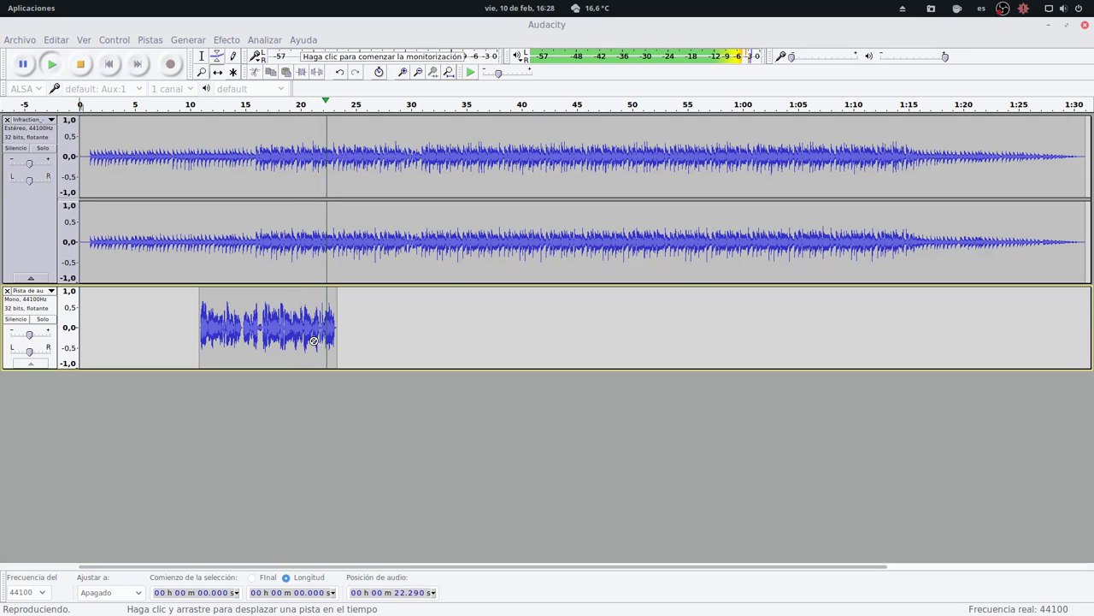
pyautogui.press('space')
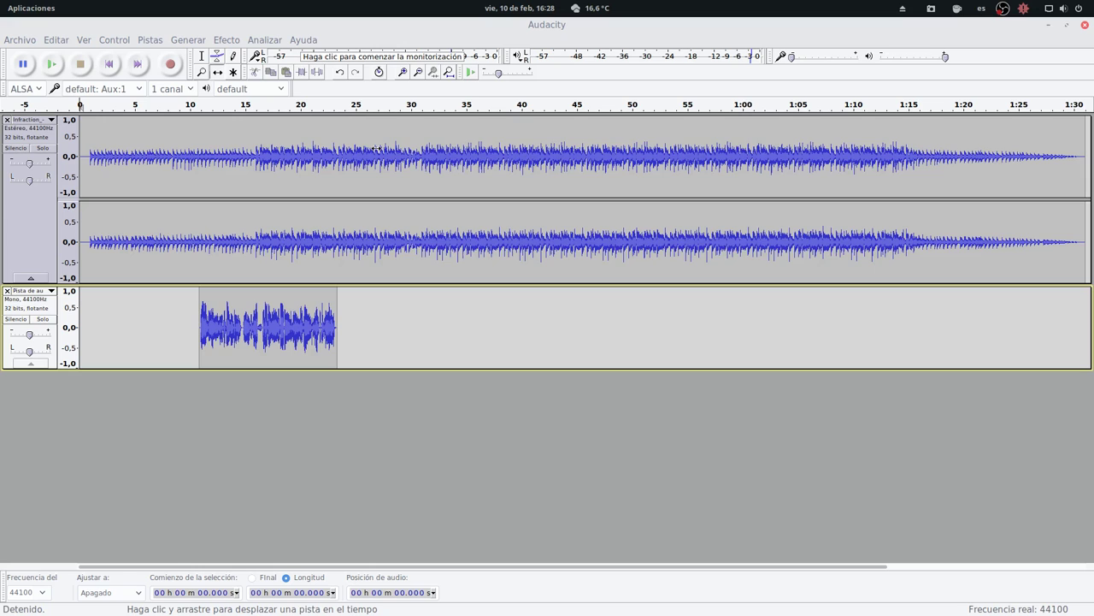
# Delete about 1 second of silence at the start of the music track and play the new beginning
pyautogui.hotkey('ctrl', '1')
pyautogui.hotkey('ctrl', '1')
pyautogui.hotkey('ctrl', '1')
pyautogui.hotkey('ctrl', '1')
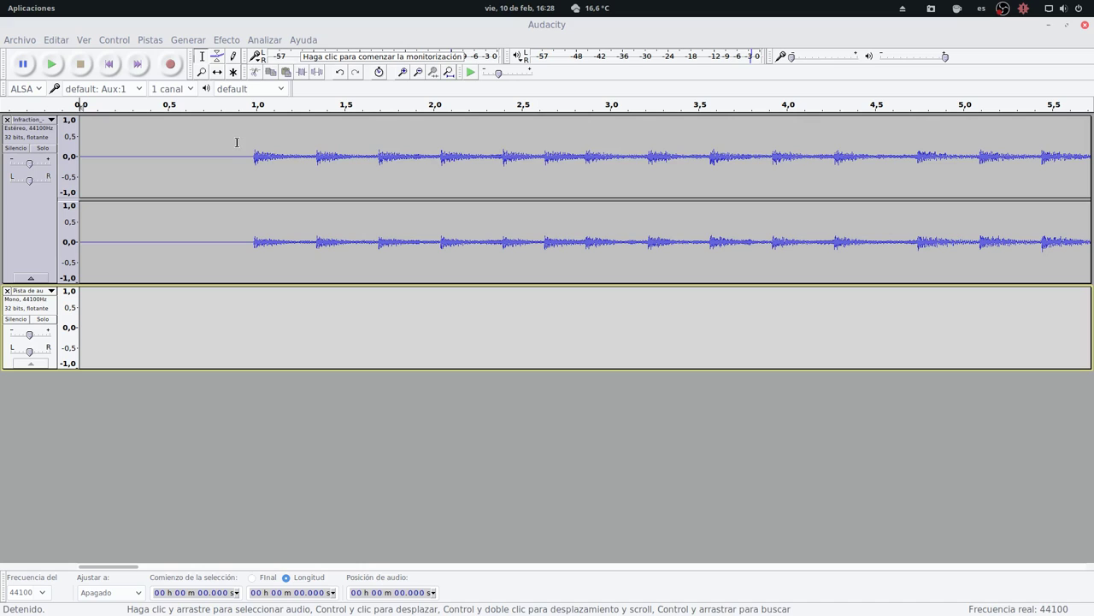
pyautogui.press('F5')
pyautogui.moveTo(252, 156)
pyautogui.mouseDown()
pyautogui.moveTo(215, 190)
pyautogui.moveTo(44, 245)
pyautogui.mouseUp()
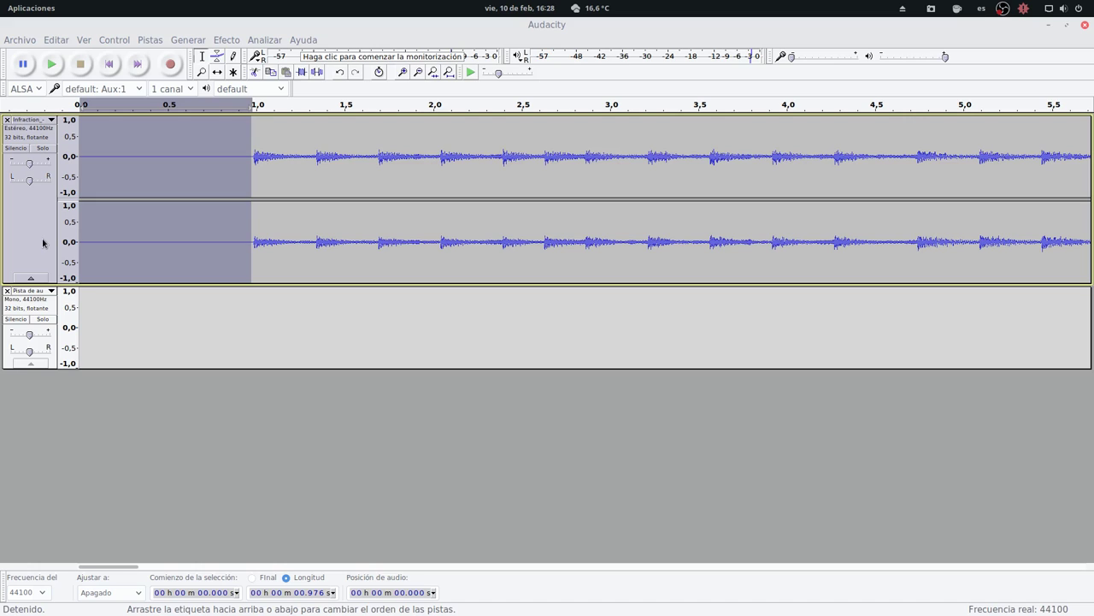
pyautogui.press('Delete')
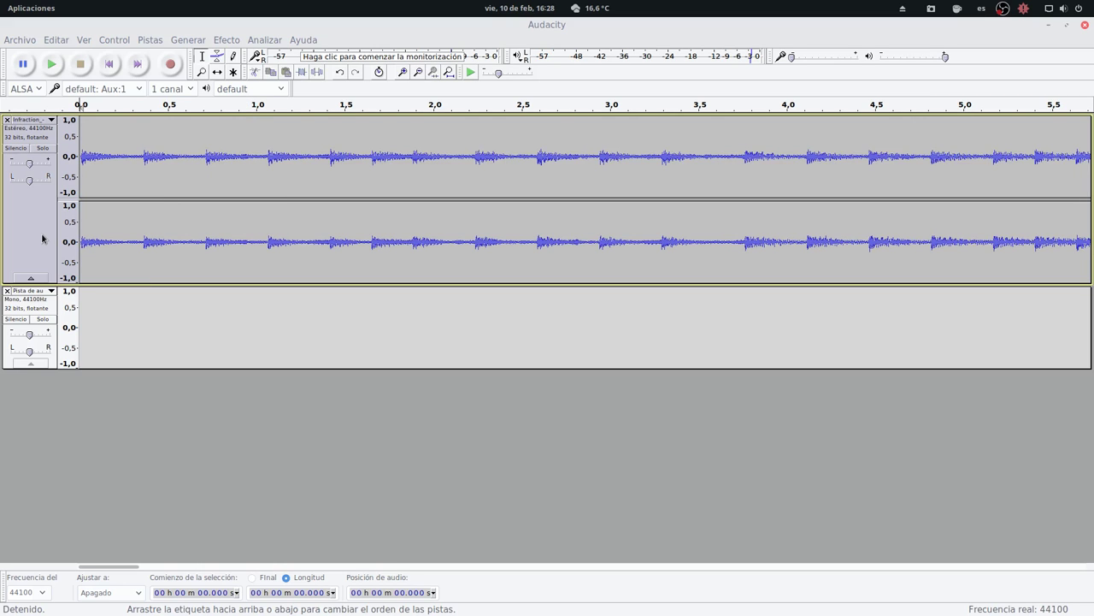
pyautogui.press('space')
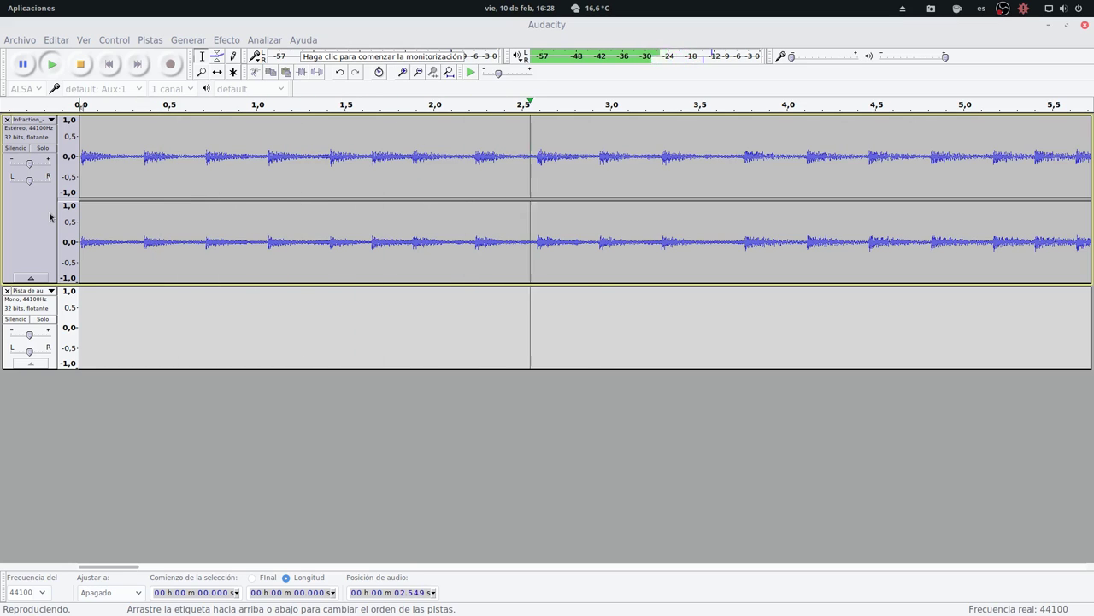
pyautogui.press('space')
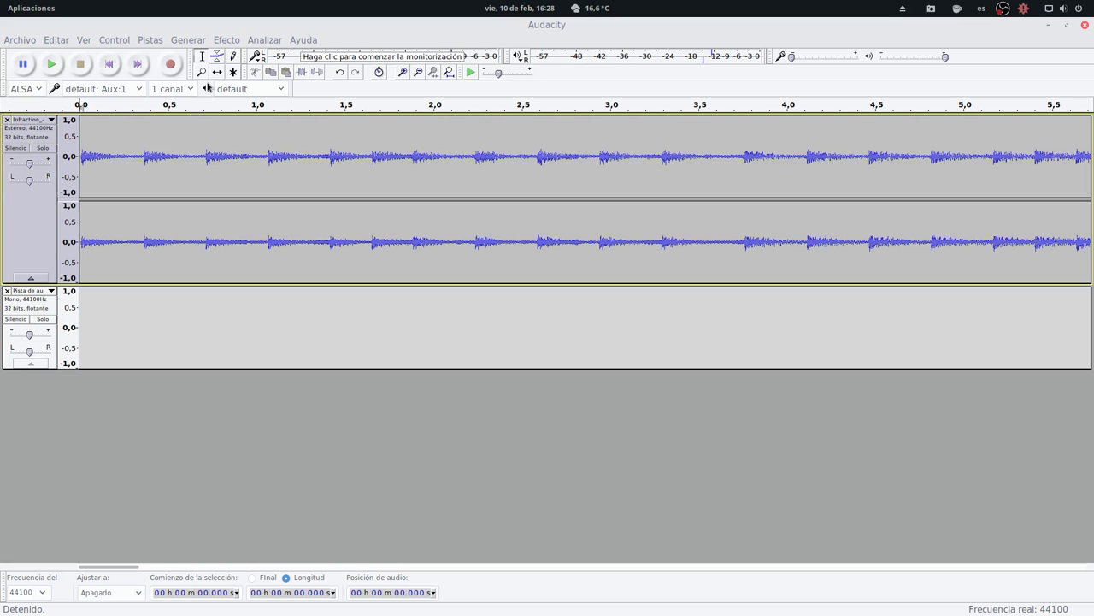
# Apply the fade-in effect Aparecer progresivamente to about the first 5 seconds of the music track and play the result
pyautogui.click(220, 41)
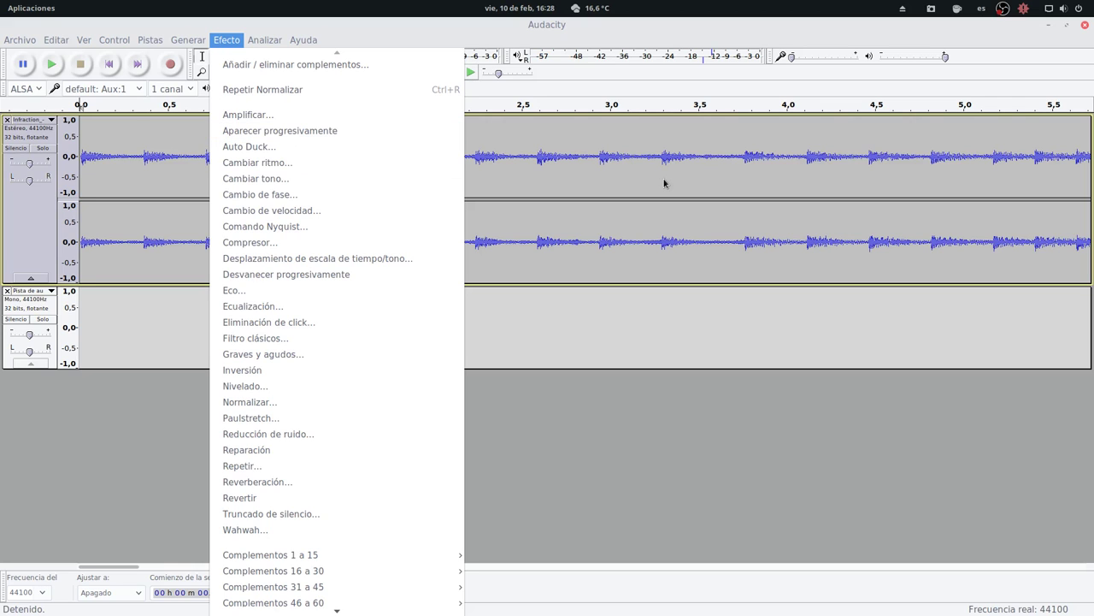
pyautogui.click(621, 335)
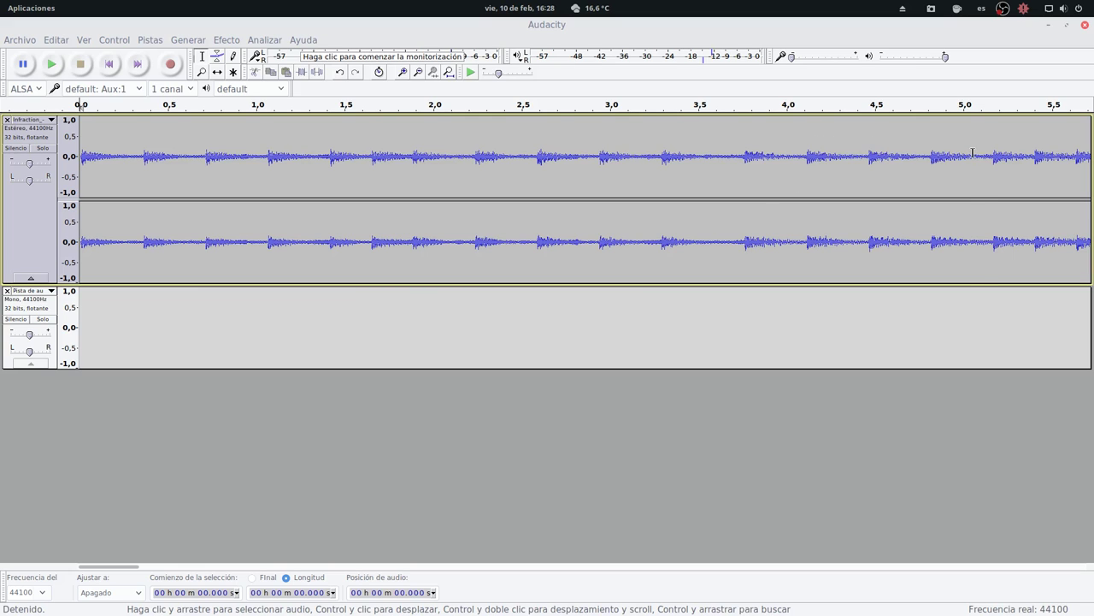
pyautogui.moveTo(973, 153); pyautogui.dragTo(128, 193)
pyautogui.click(106, 196)
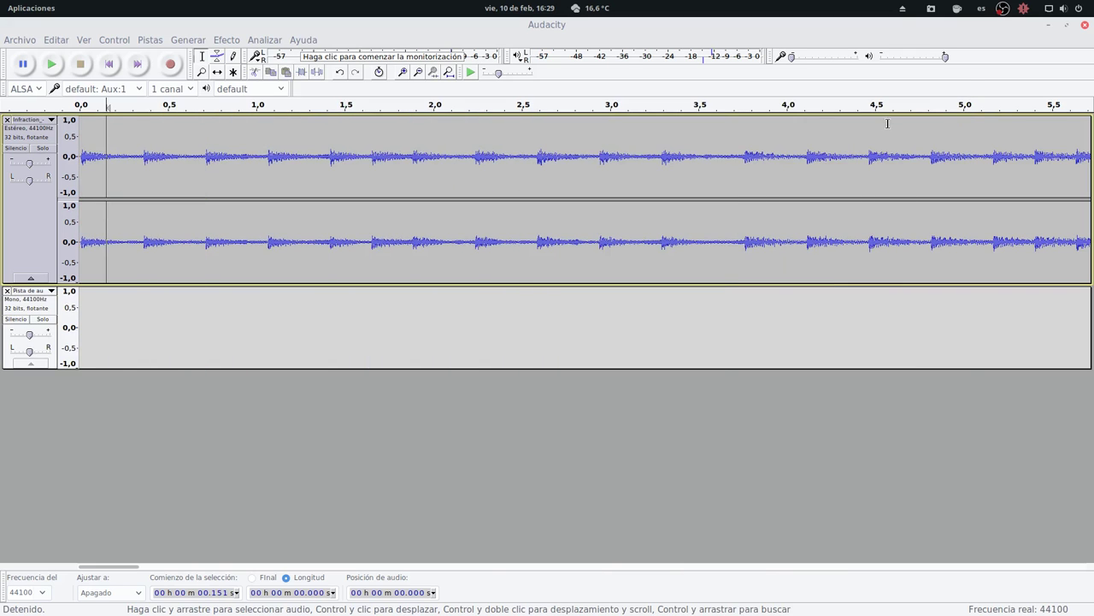
pyautogui.moveTo(975, 127); pyautogui.dragTo(64, 159)
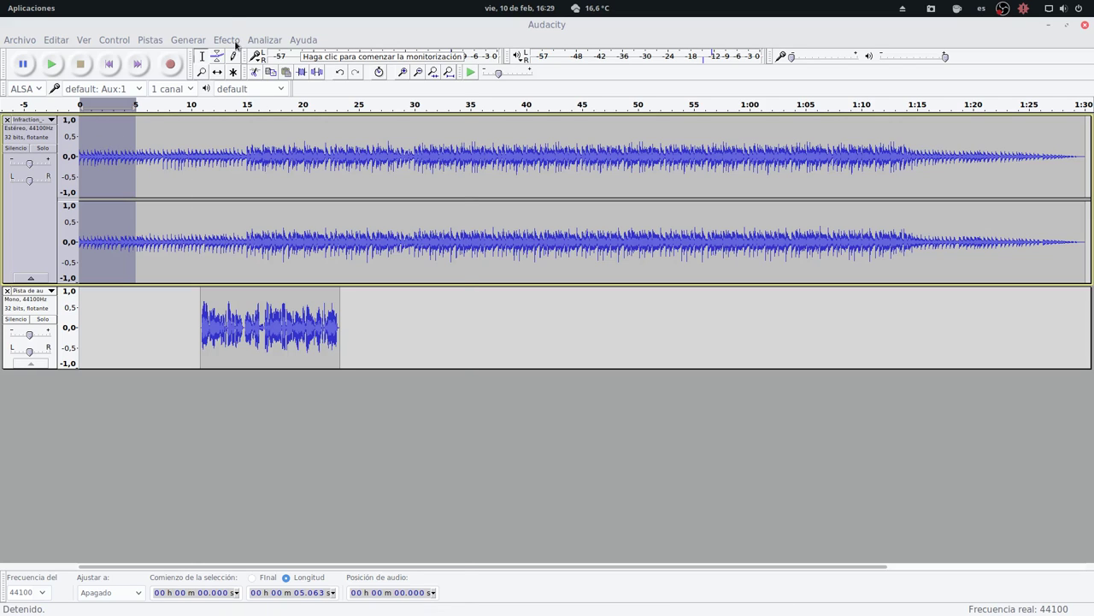
pyautogui.click(229, 39)
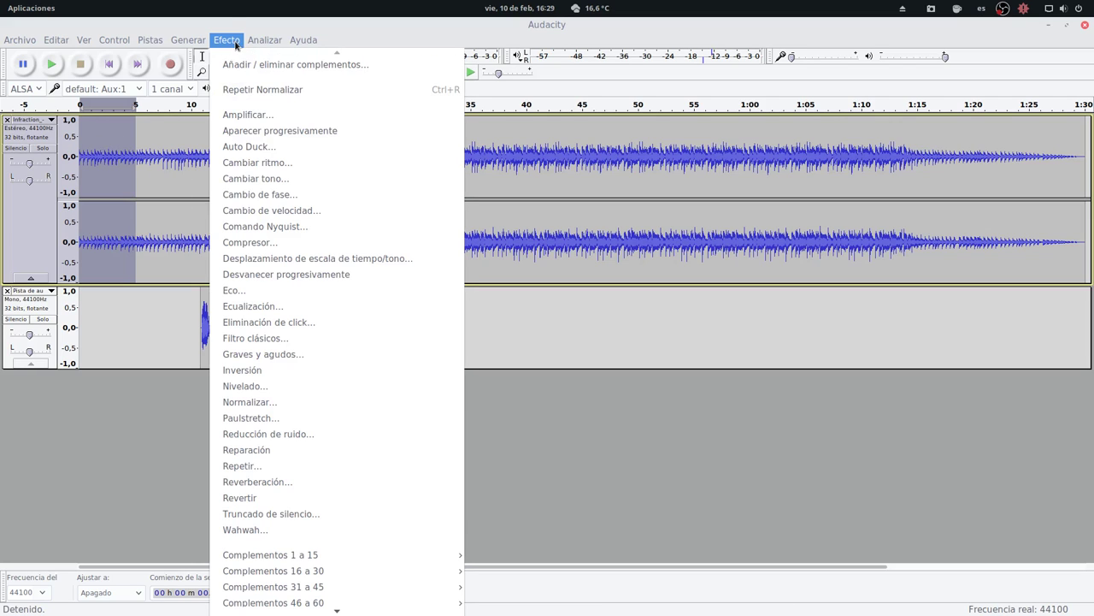
pyautogui.click(260, 132)
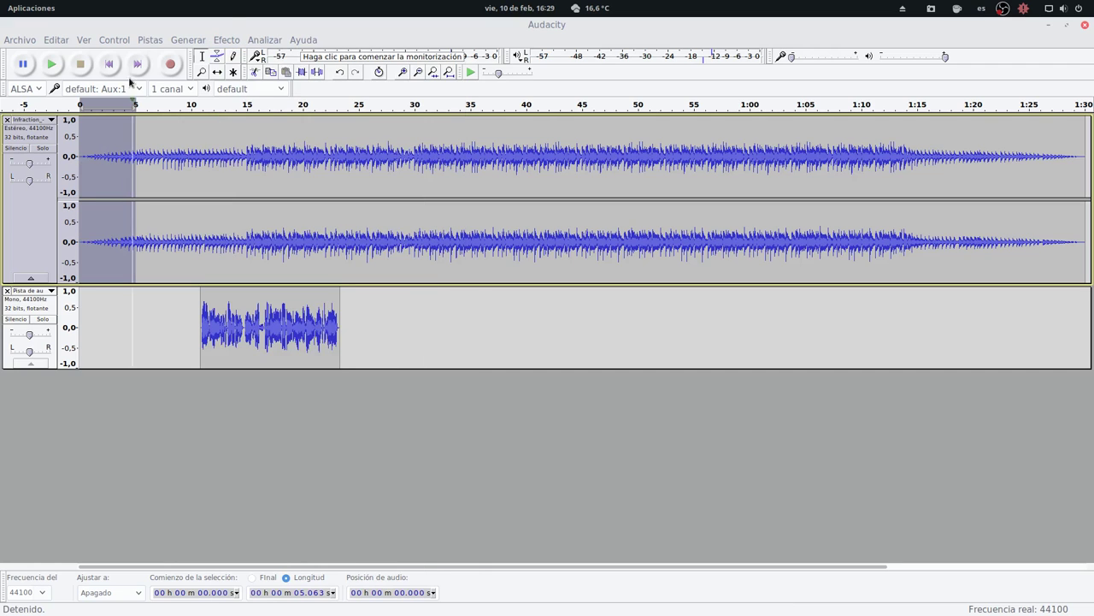
pyautogui.click(109, 64)
pyautogui.press('space')
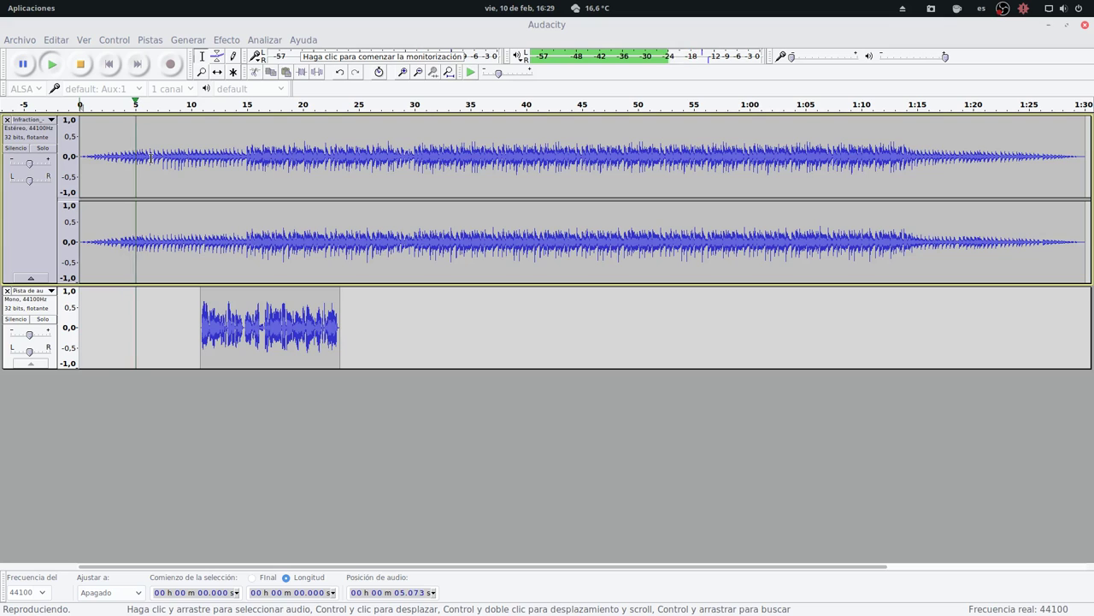
pyautogui.press('space')
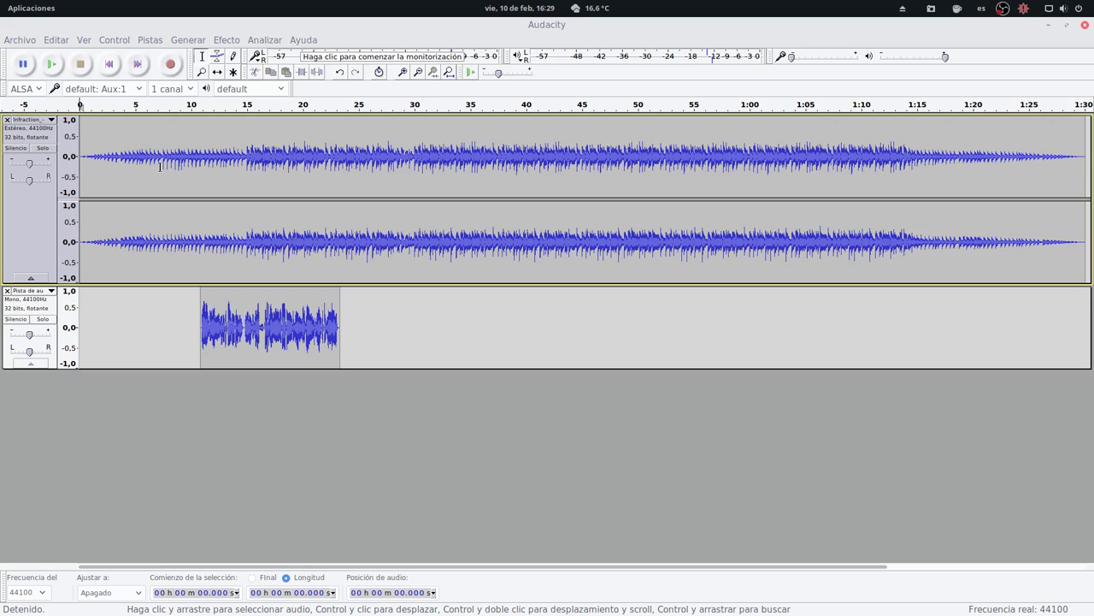
# Replace the fade-in with an S-Curve Up Adjustable Fade, 0 to 50 % of original, over the same 5 seconds of music, and play it
pyautogui.moveTo(80, 163); pyautogui.dragTo(135, 163)
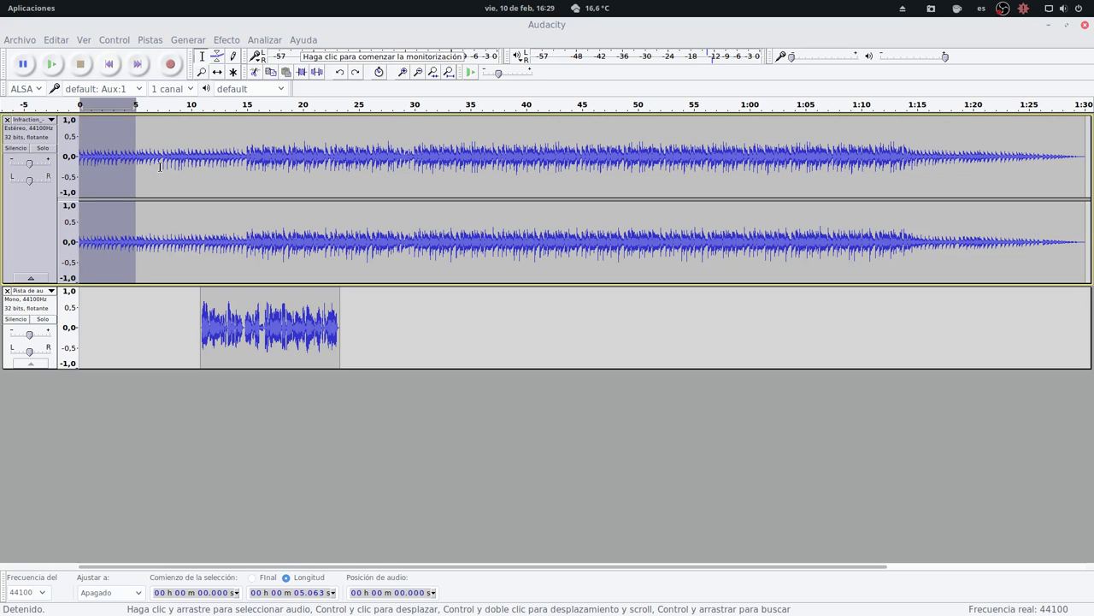
pyautogui.click(227, 40)
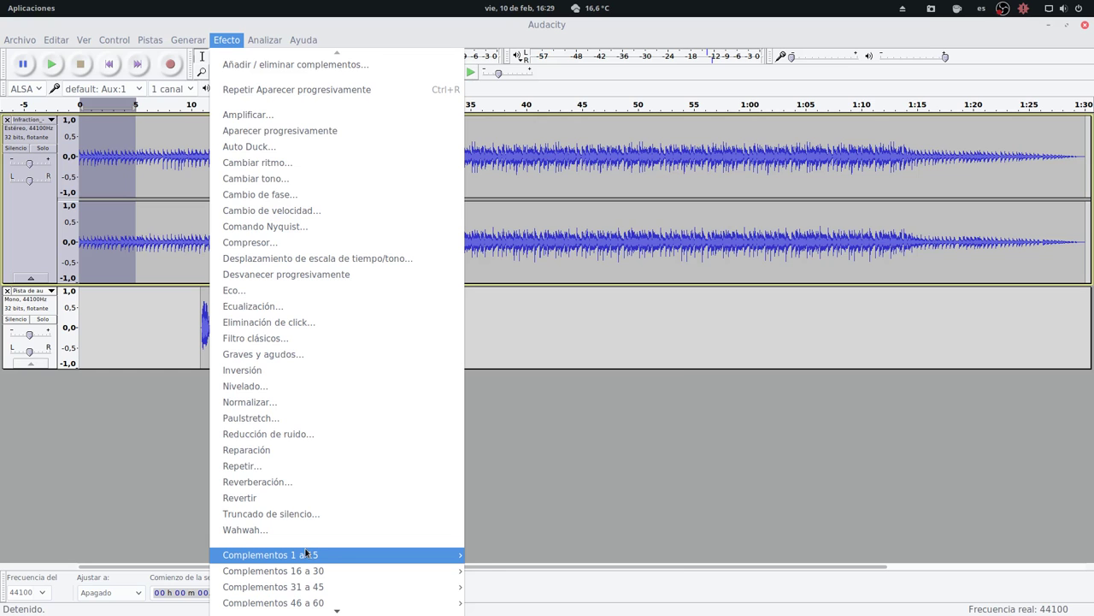
pyautogui.moveTo(345, 554)
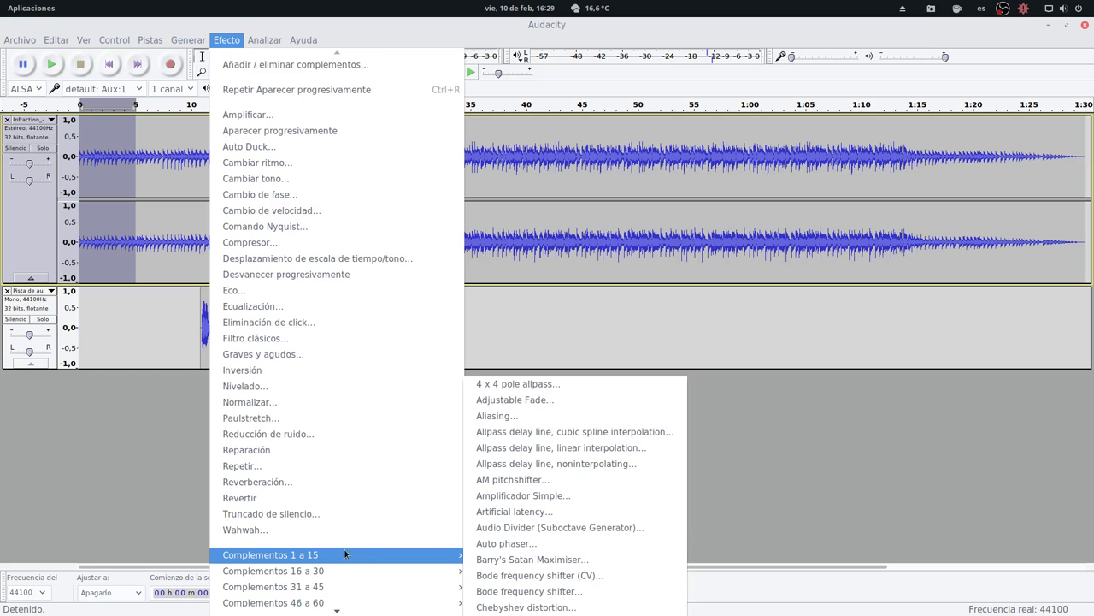
pyautogui.click(561, 402)
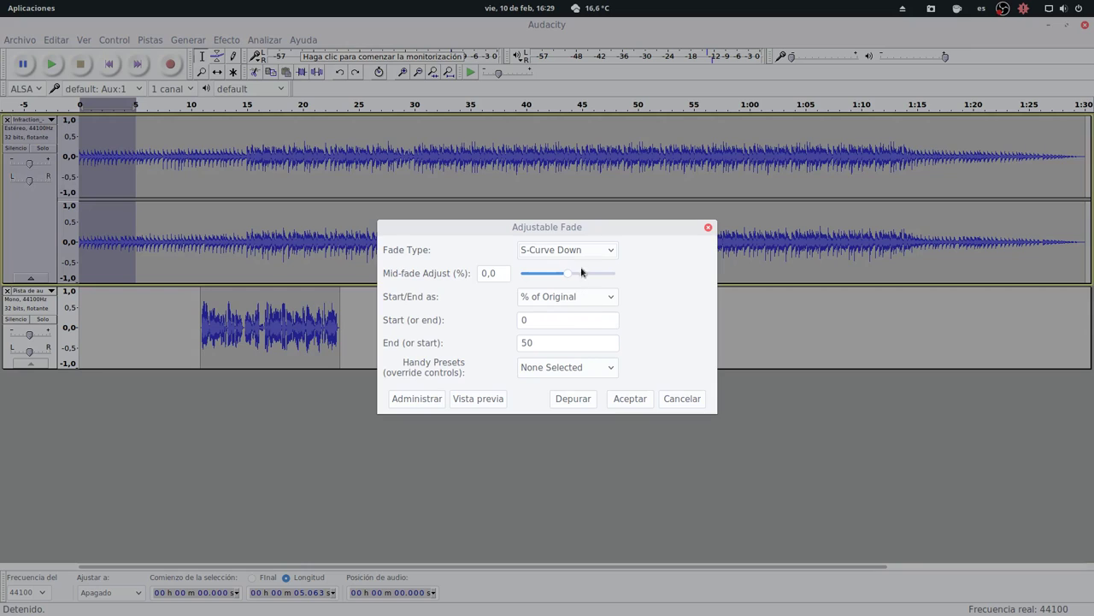
pyautogui.click(586, 250)
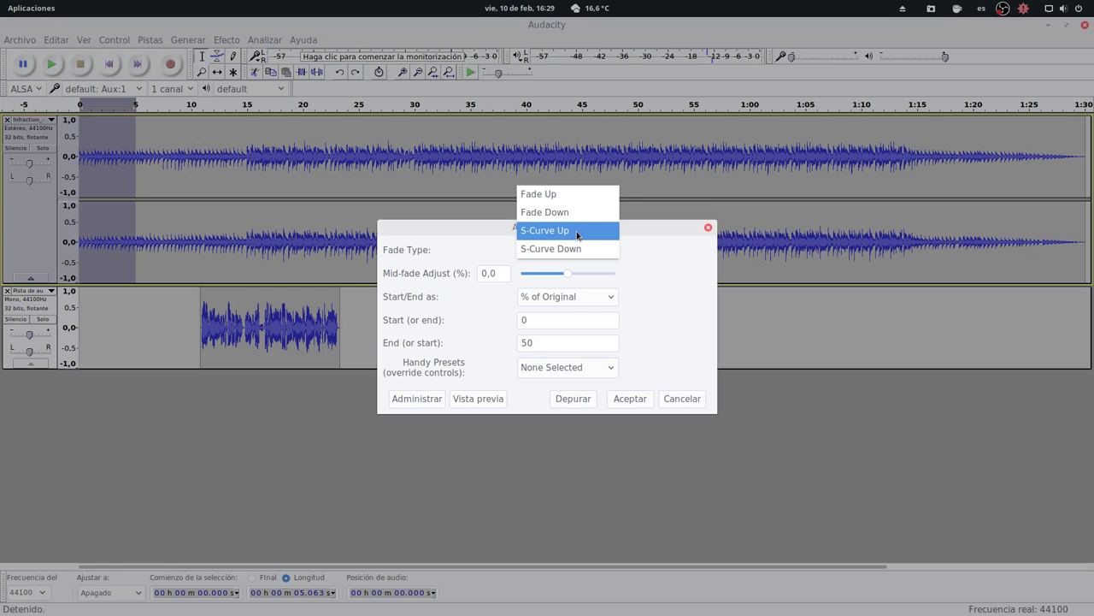
pyautogui.click(576, 231)
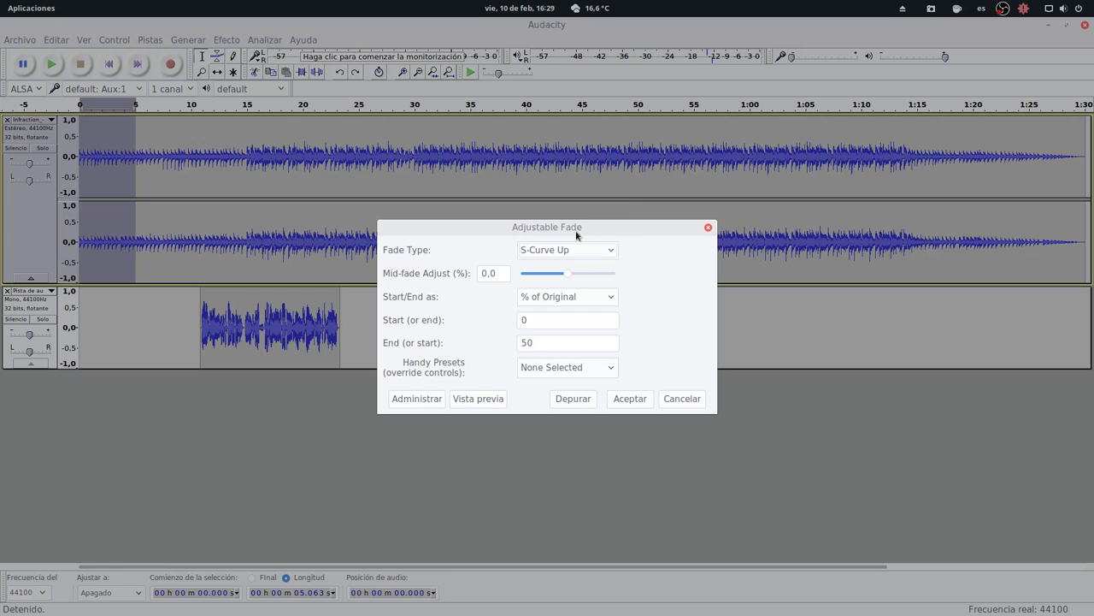
pyautogui.click(631, 398)
pyautogui.click(112, 73)
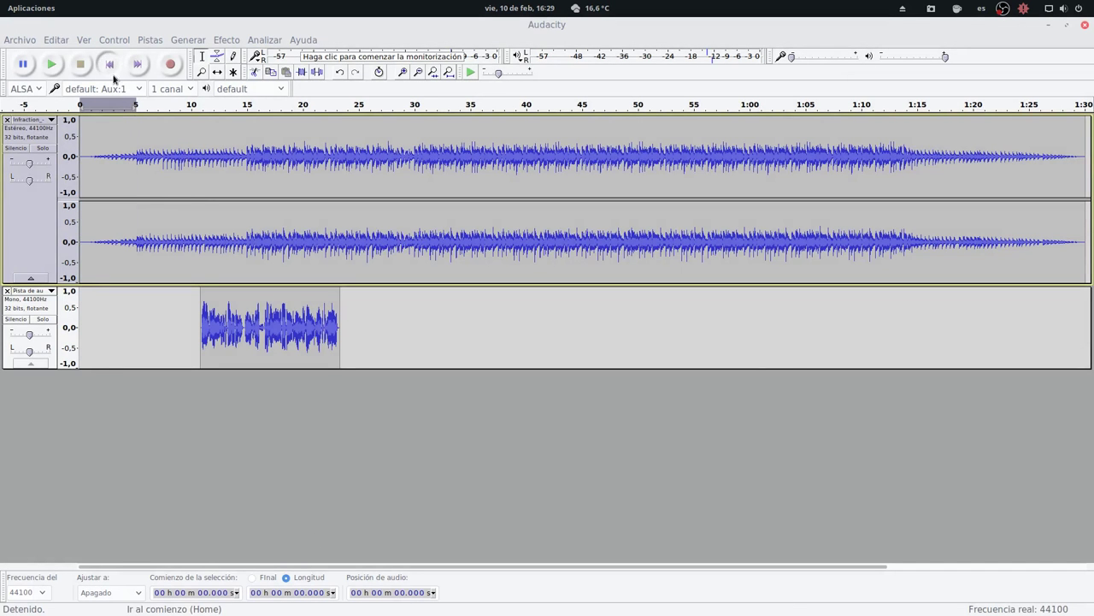
pyautogui.press('space')
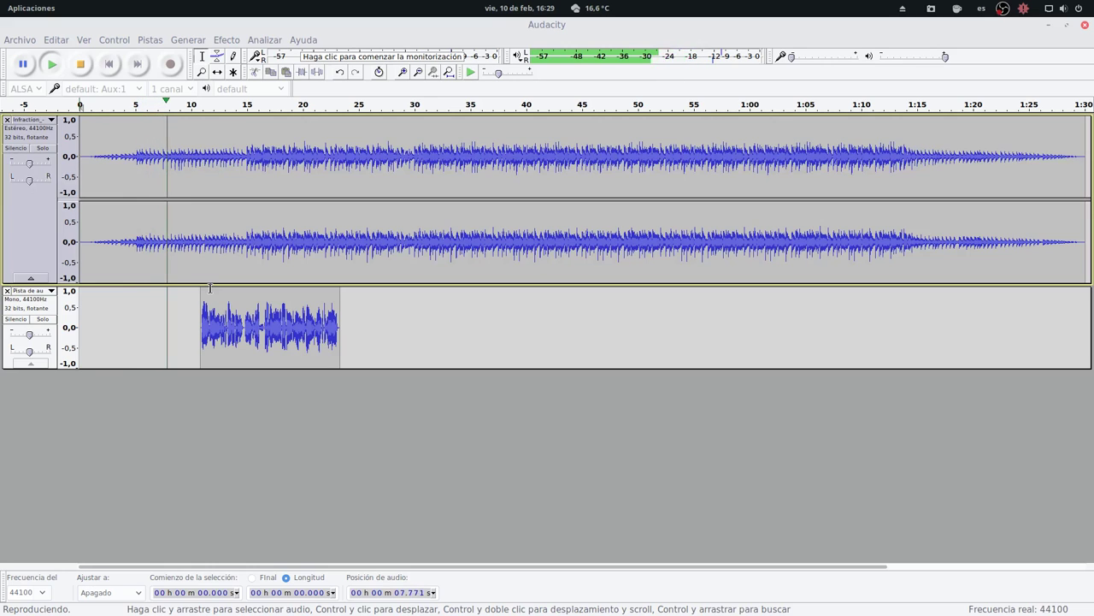
pyautogui.press('space')
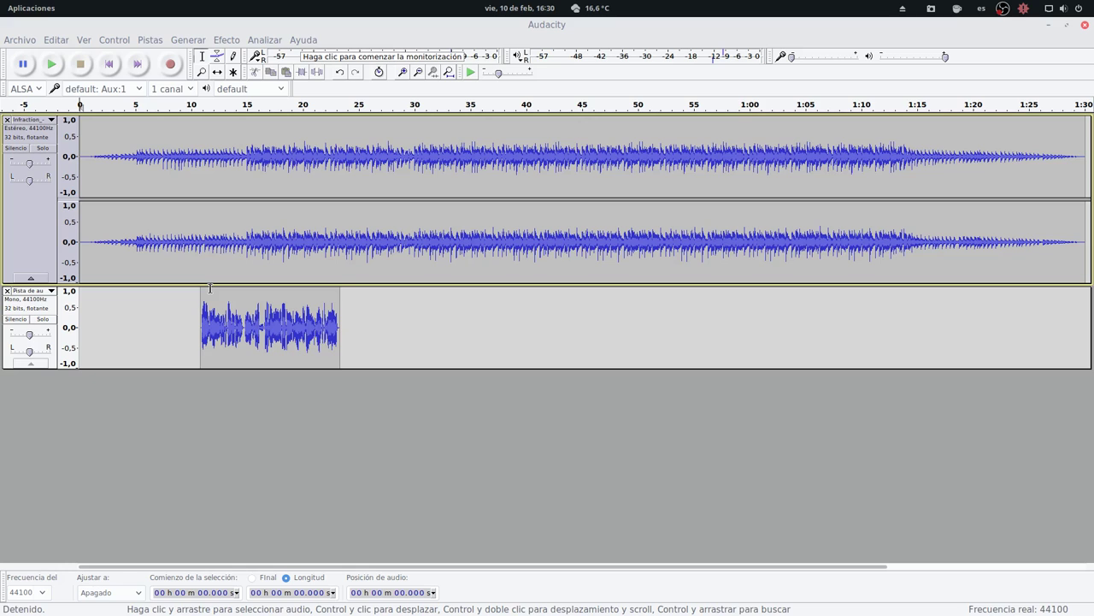
# Undo the S-curve fade and the silence deletion before it, and delete the initial silence of the music track again
pyautogui.hotkey('ctrl', 'z')
pyautogui.hotkey('ctrl', 'z')
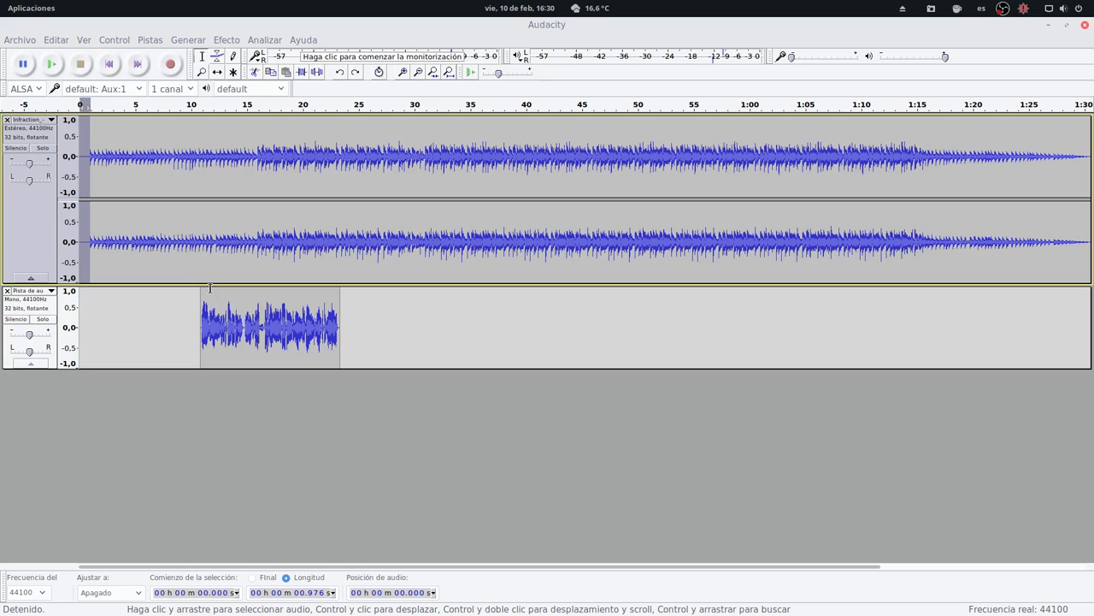
pyautogui.press('Delete')
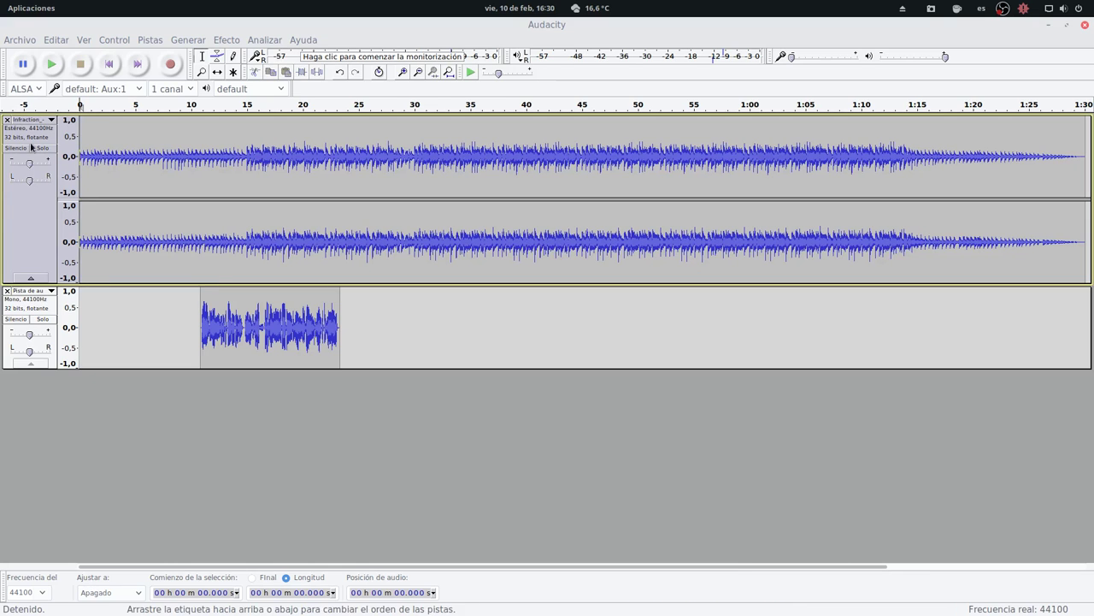
# Apply the fade-in effect Aparecer progresivamente to about the first 5.1 seconds of the music track
pyautogui.moveTo(136, 154); pyautogui.dragTo(78, 157)
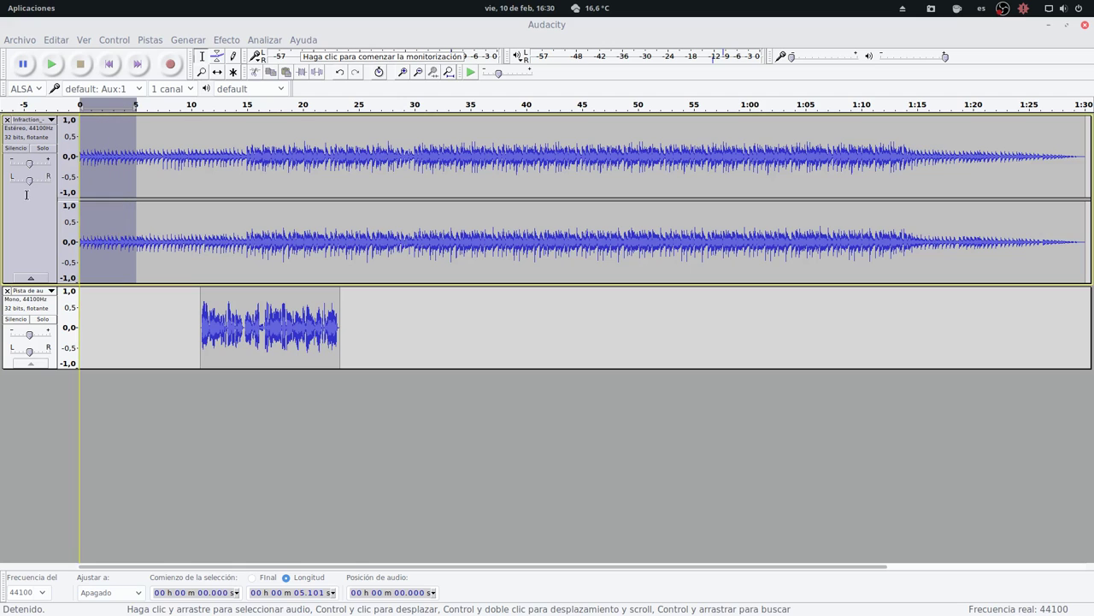
pyautogui.click(227, 40)
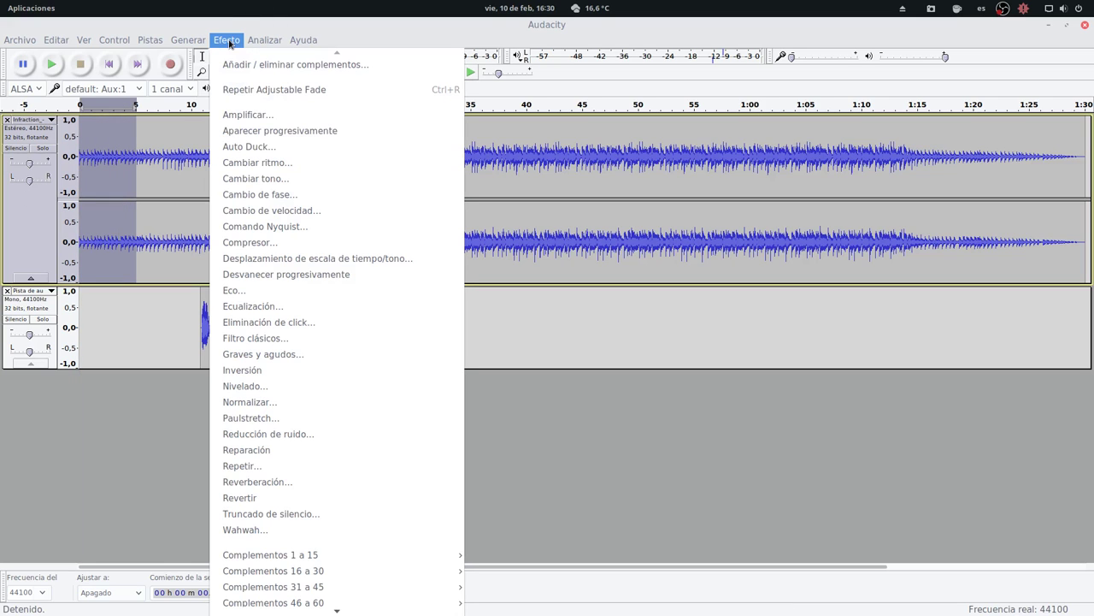
pyautogui.click(295, 131)
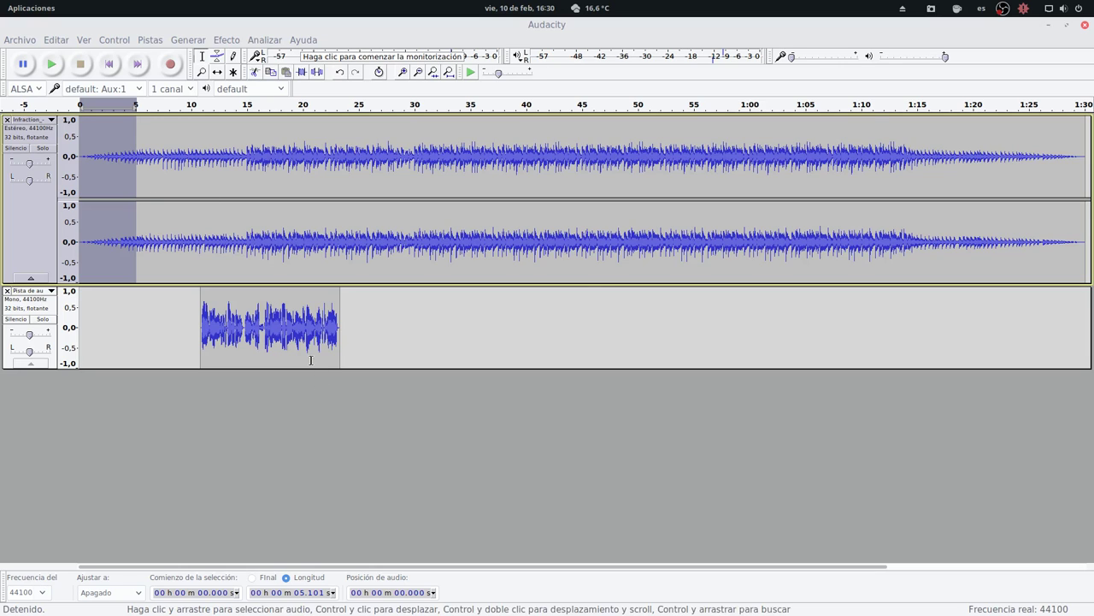
# Select the whole music track and add an envelope point to it at about 11 s, where the voice clip begins
pyautogui.click(41, 221)
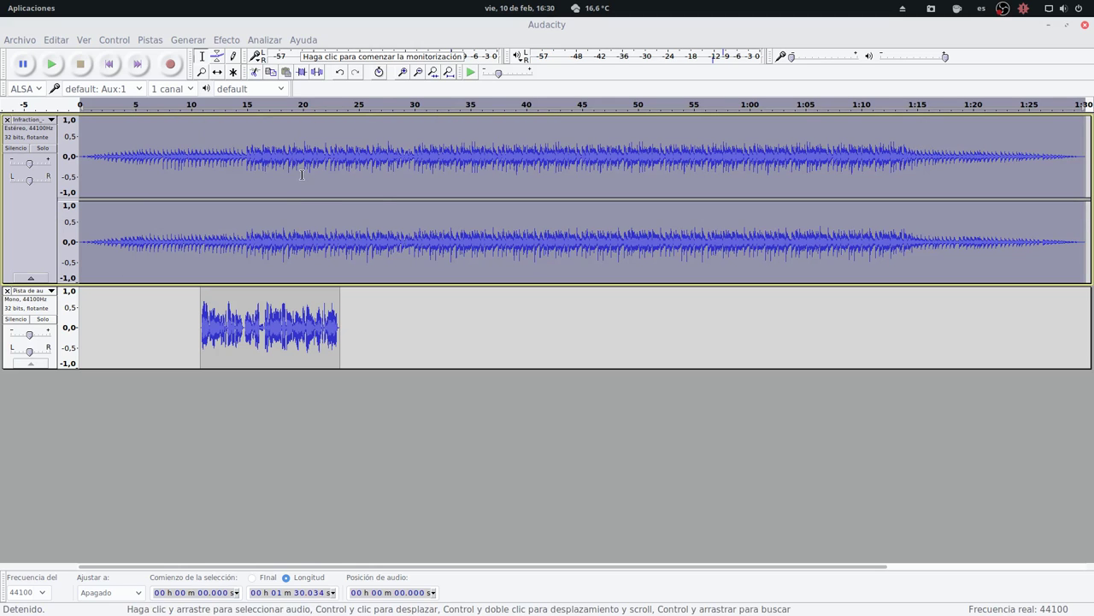
pyautogui.click(219, 56)
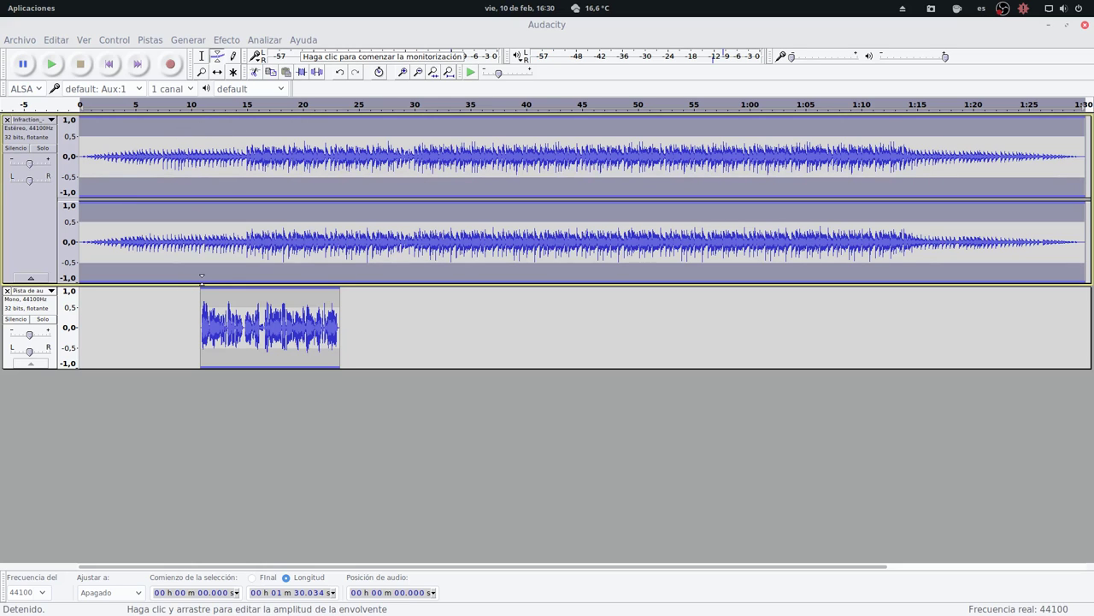
pyautogui.click(202, 278)
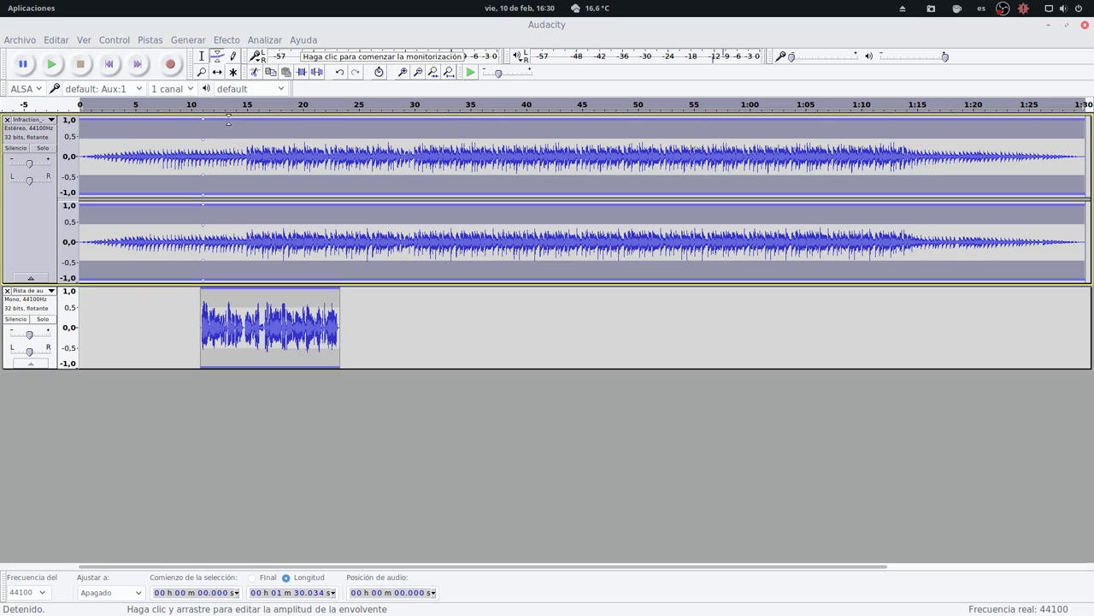
# Lower the music's volume envelope gradually after the 11 s point, down to about 0.4 from about 14 s onward
pyautogui.moveTo(220, 124); pyautogui.dragTo(218, 135)
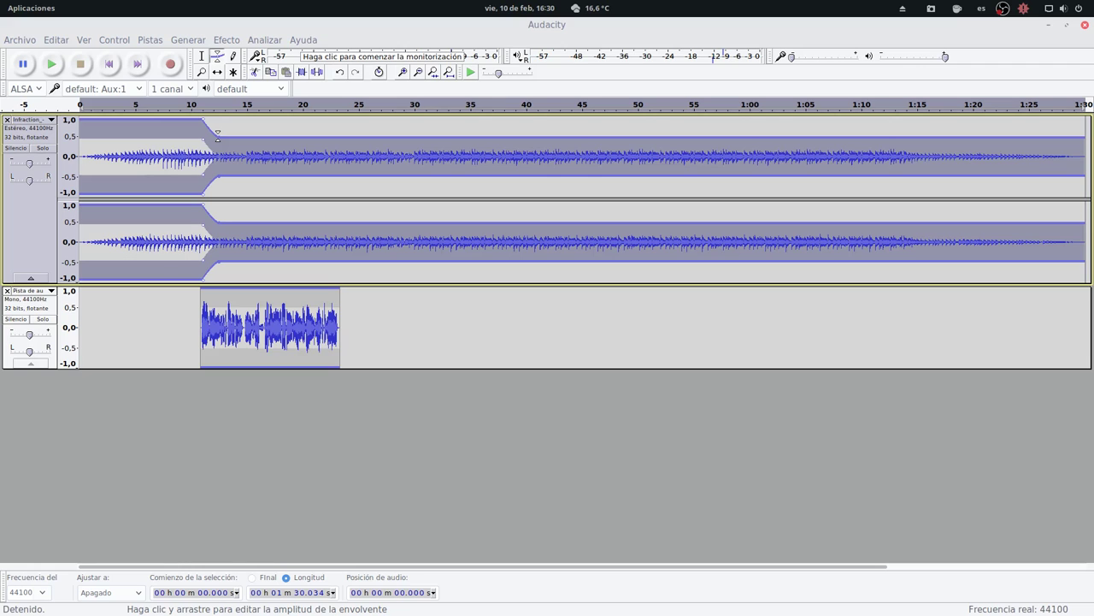
pyautogui.moveTo(218, 136); pyautogui.dragTo(235, 139)
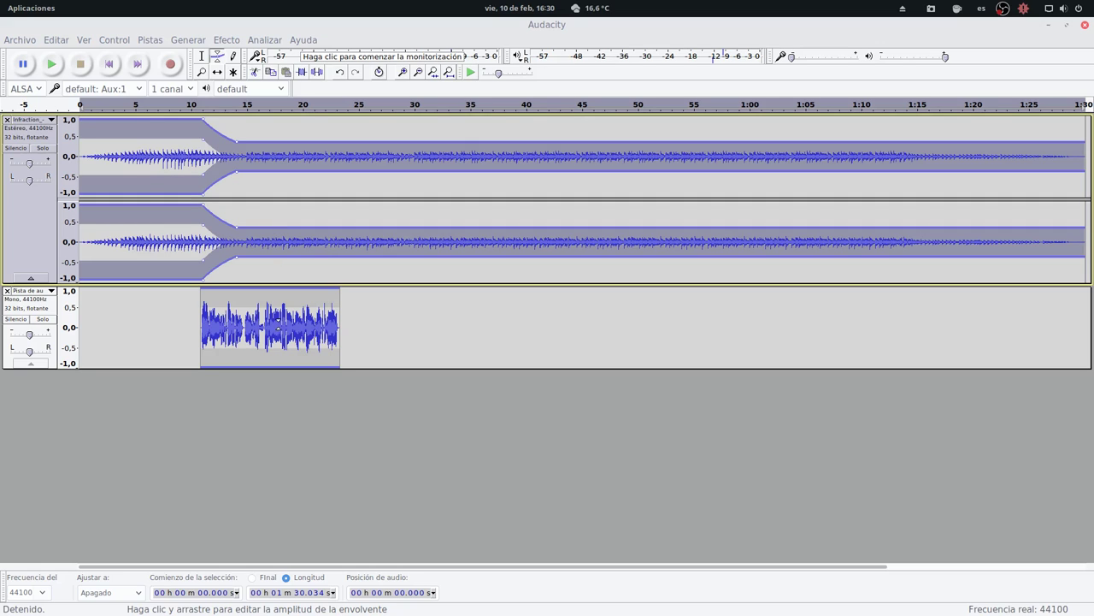
pyautogui.moveTo(235, 140); pyautogui.dragTo(235, 139)
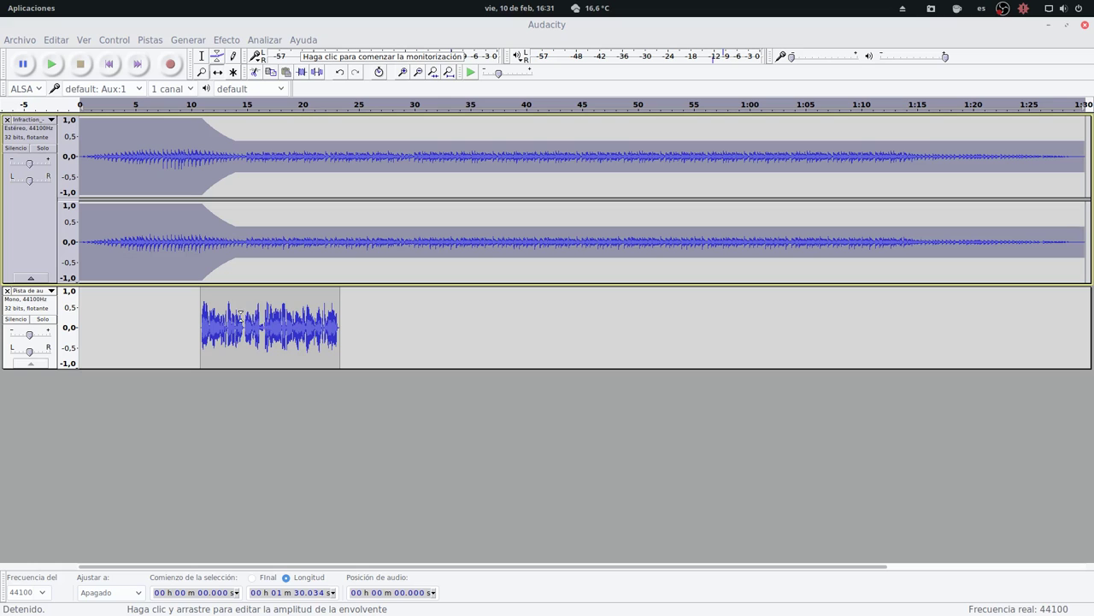
# Shift the voice clip to start at about 12.7 s and lower the music's envelope further, to about 0.1 from about 13.5 s onward
pyautogui.click(21, 307)
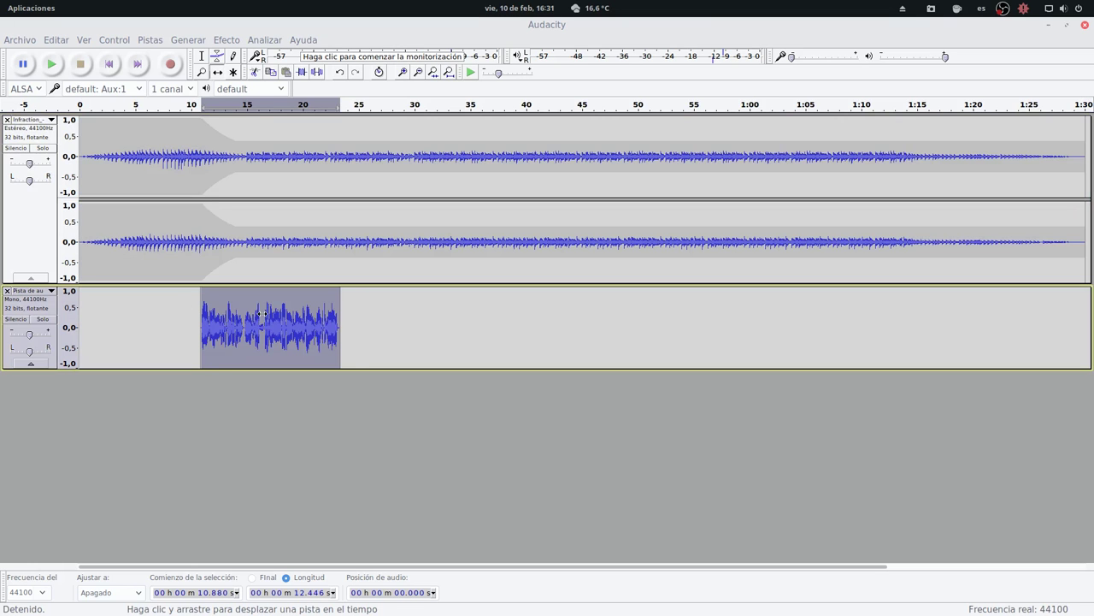
pyautogui.moveTo(263, 313)
pyautogui.mouseDown()
pyautogui.moveTo(296, 313)
pyautogui.moveTo(281, 313)
pyautogui.mouseUp()
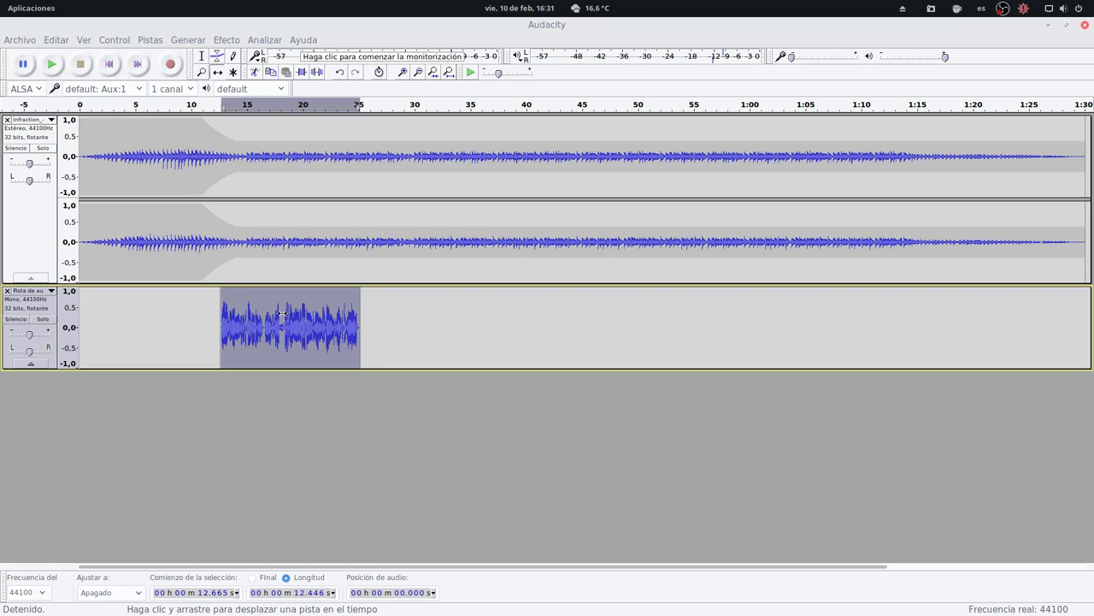
pyautogui.click(30, 133)
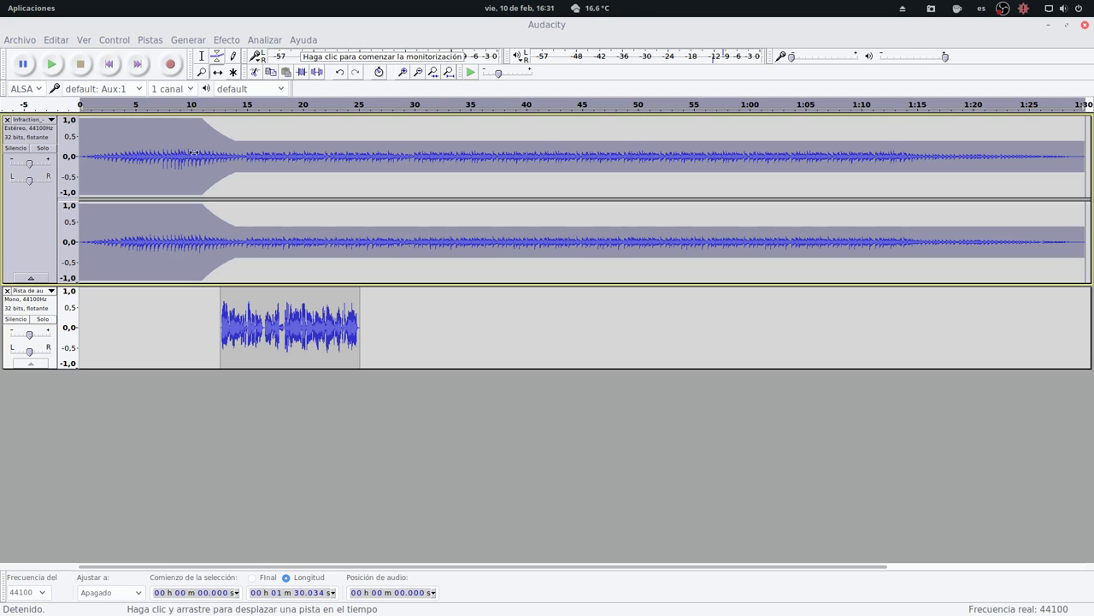
pyautogui.press('F2')
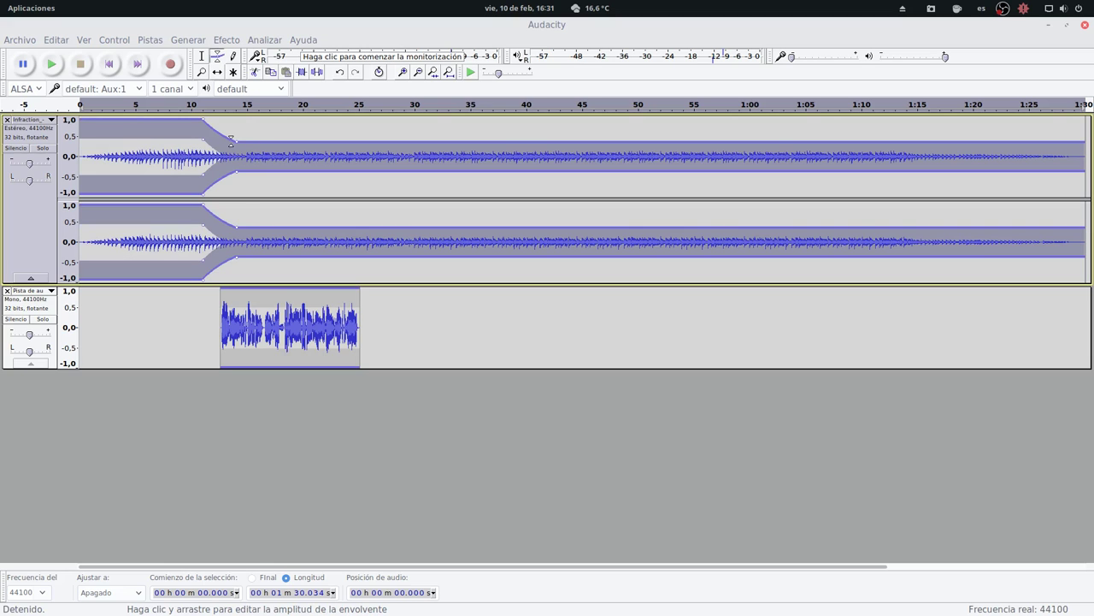
pyautogui.moveTo(237, 140); pyautogui.dragTo(230, 147)
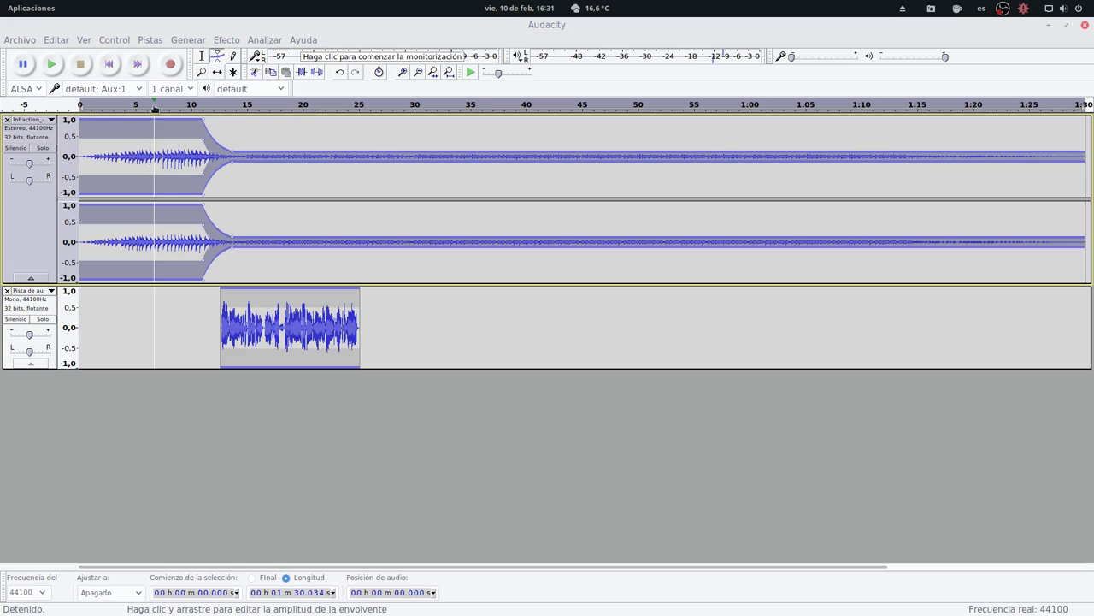
# Play the mix from about 7 s and undo the last envelope reduction on the music track
pyautogui.click(154, 105)
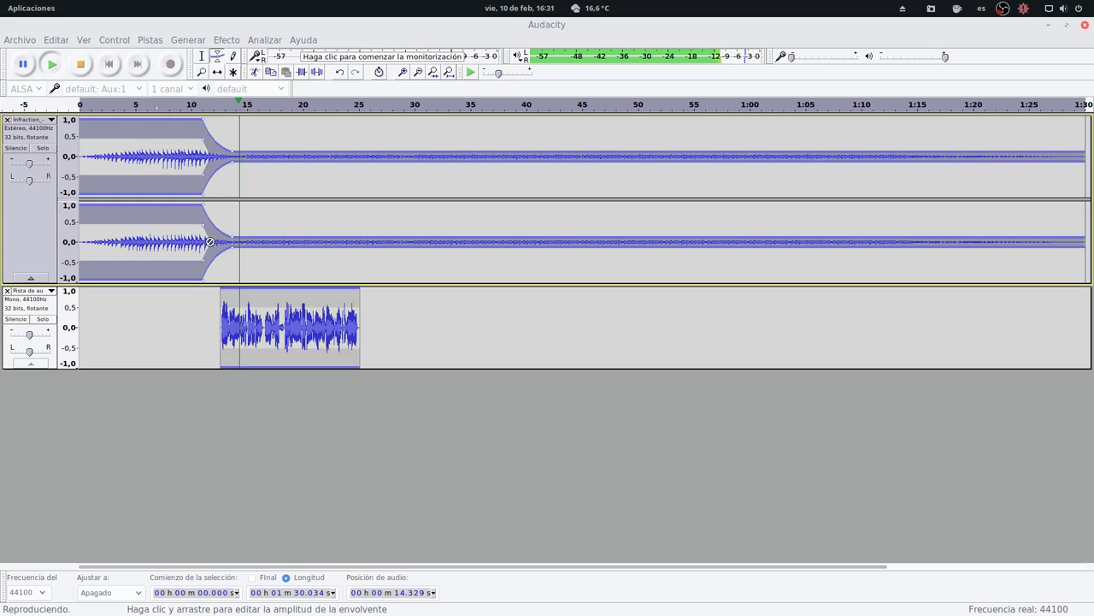
pyautogui.press('space')
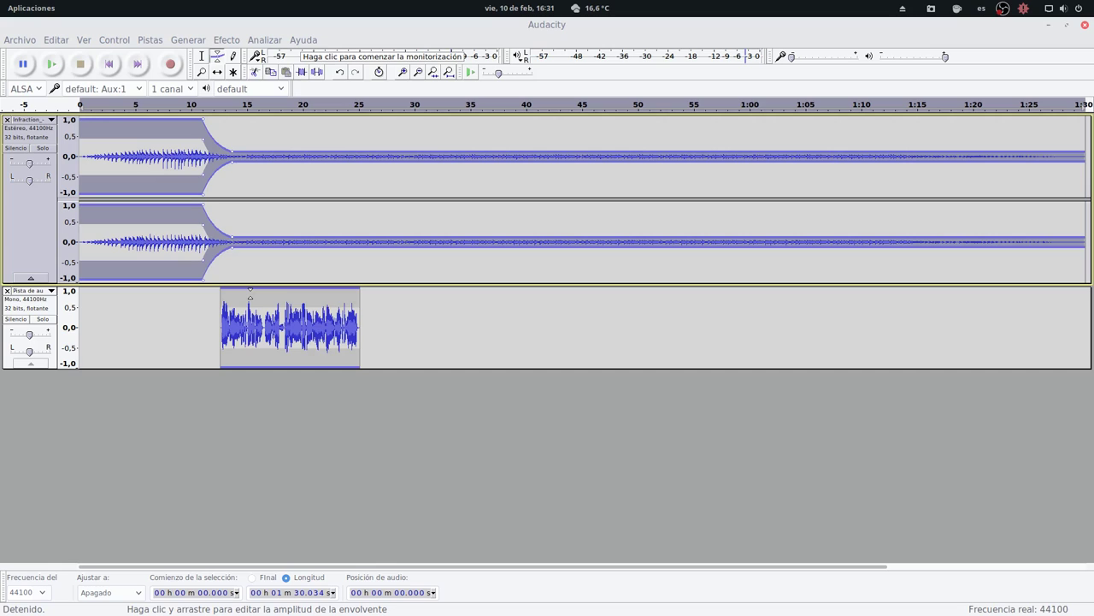
pyautogui.hotkey('ctrl', 'z')
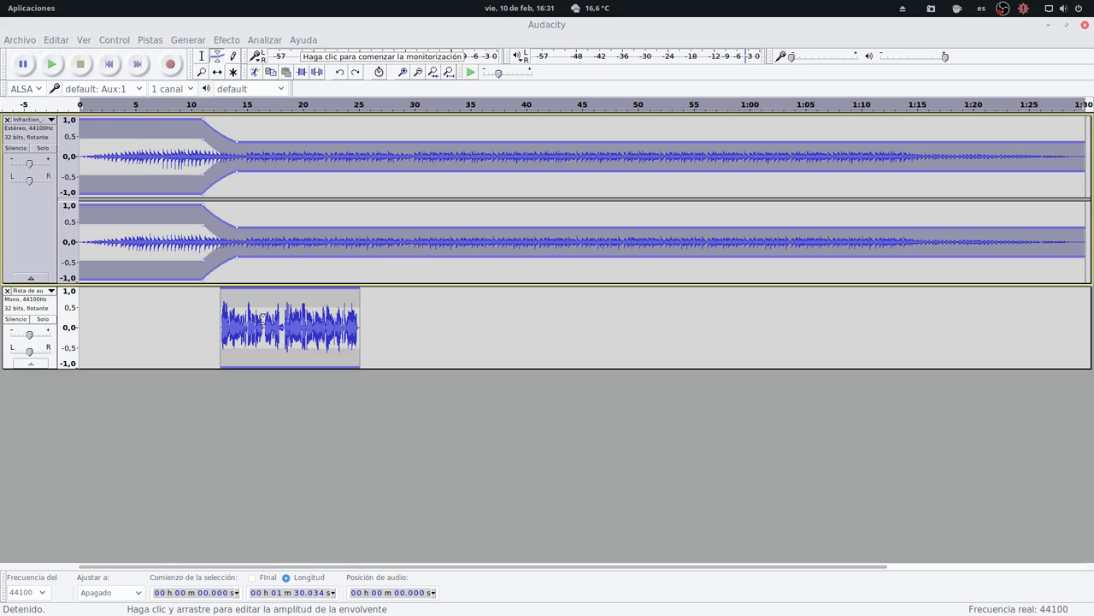
# Shift the voice clip to start at about 11.4 s and play the mix from about 9 s
pyautogui.click(47, 308)
pyautogui.press('F5')
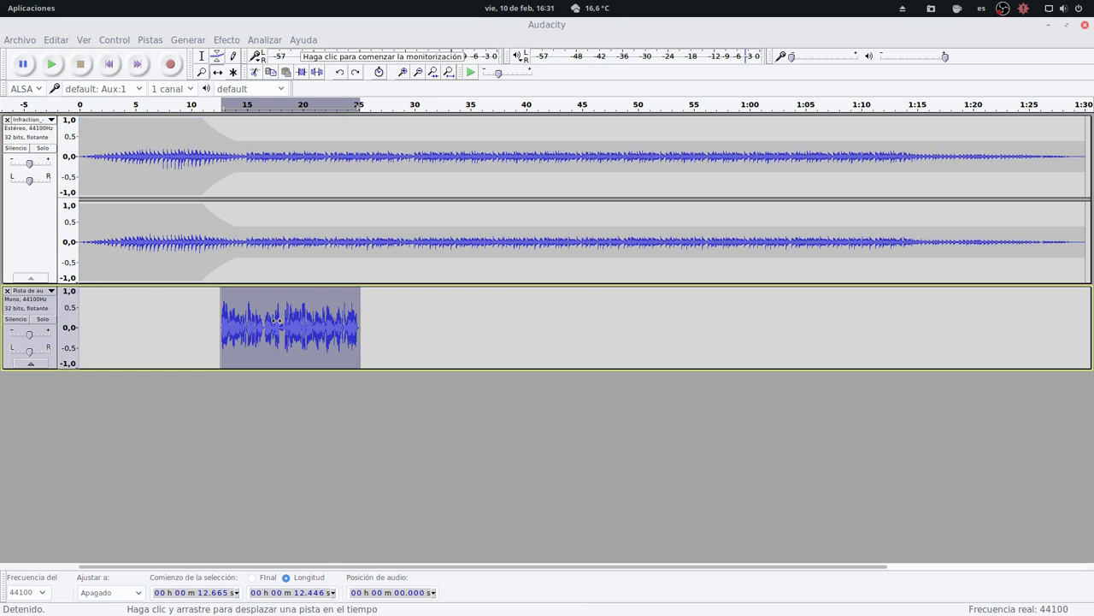
pyautogui.moveTo(275, 320)
pyautogui.mouseDown()
pyautogui.moveTo(241, 320)
pyautogui.moveTo(269, 317)
pyautogui.mouseUp()
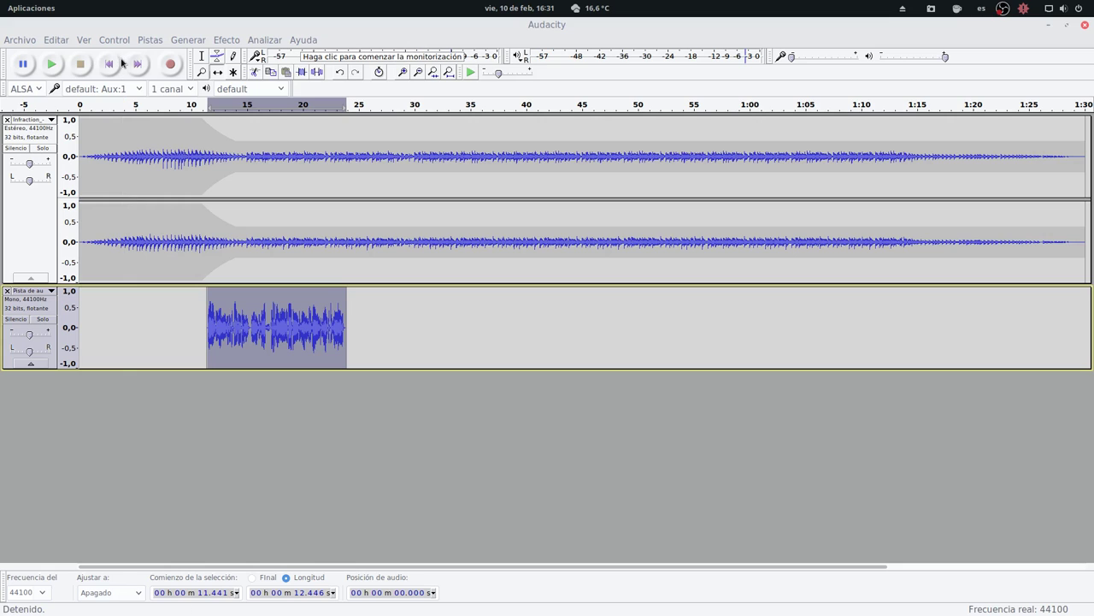
pyautogui.click(176, 104)
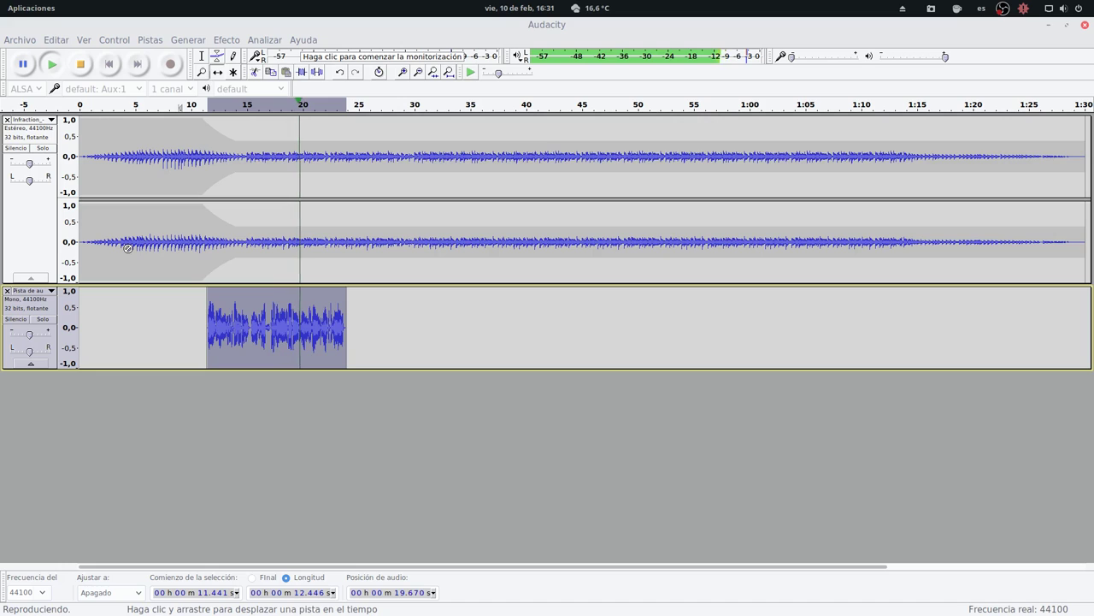
pyautogui.press('space')
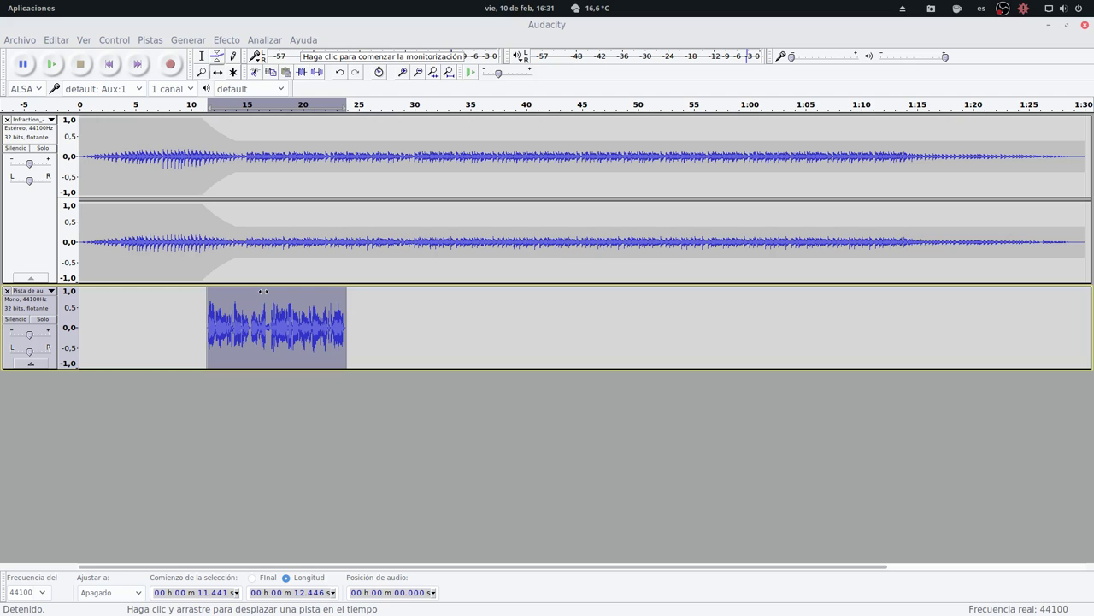
# Undo the voice clip shifts and the music's envelope reduction, leaving the whole music track selected
pyautogui.moveTo(249, 292); pyautogui.dragTo(264, 291)
pyautogui.hotkey('ctrl', 'z')
pyautogui.hotkey('ctrl', 'a')
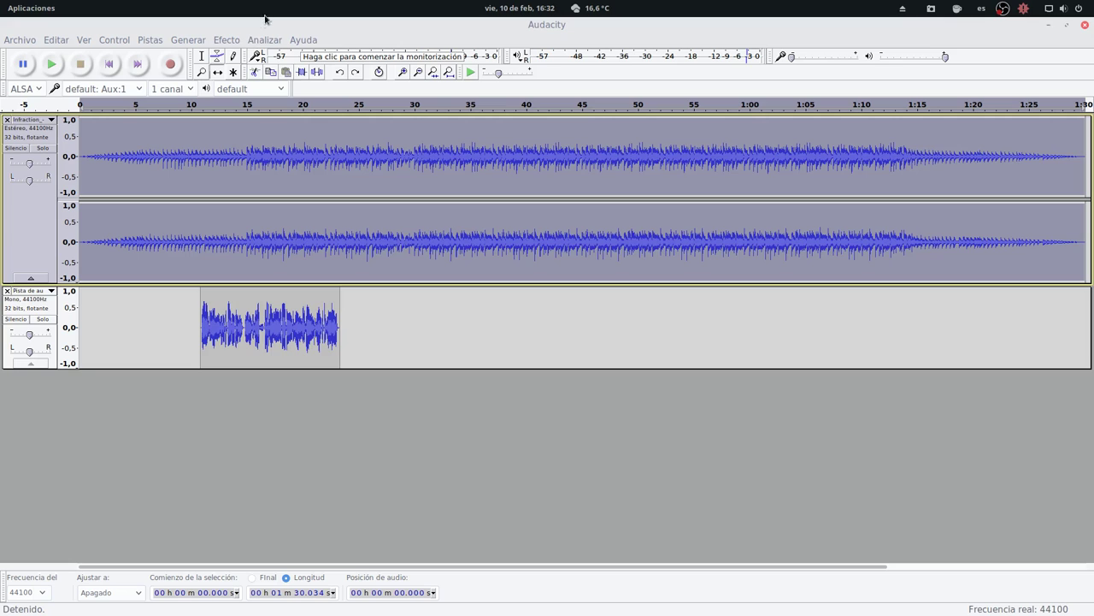
# Open Auto Duck for the music track, try an outer fall of 0.82 s and an inner fall of 0.88 s, and return both to 0
pyautogui.click(226, 40)
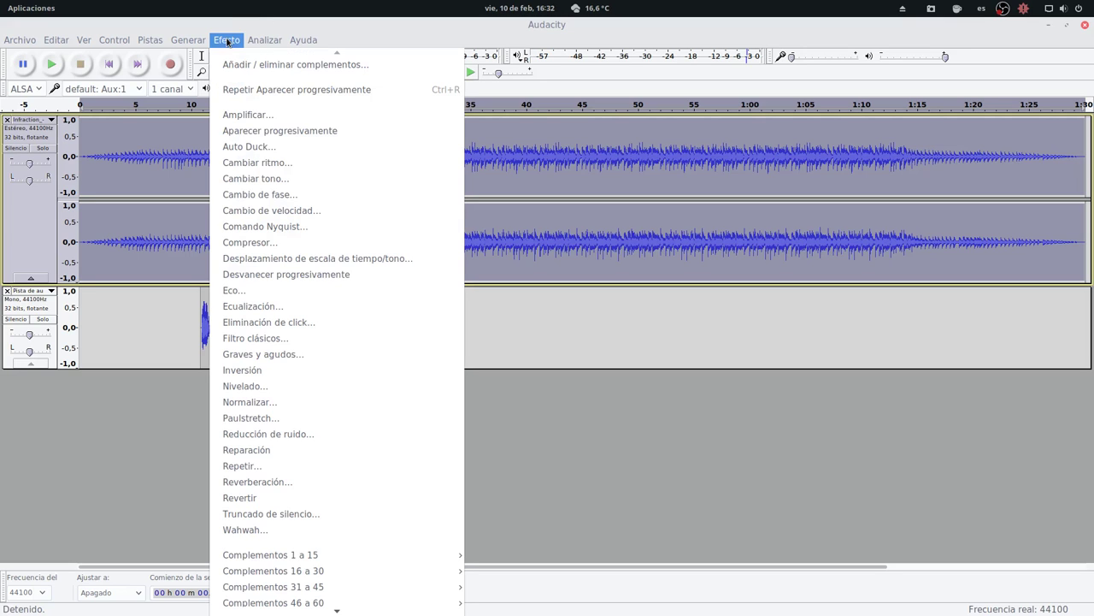
pyautogui.click(288, 148)
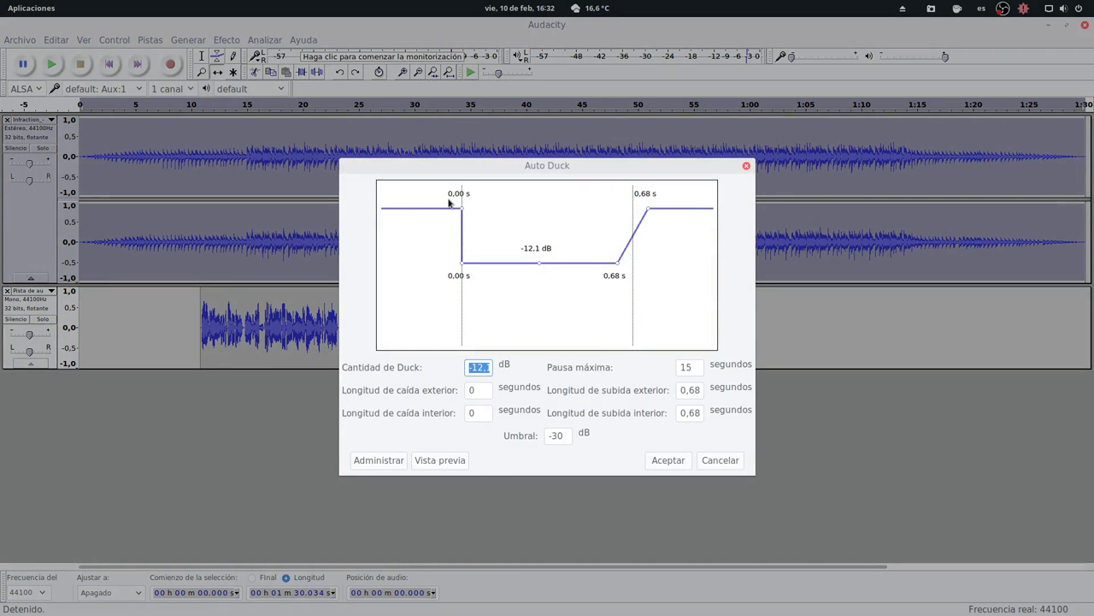
pyautogui.moveTo(463, 207); pyautogui.dragTo(443, 208)
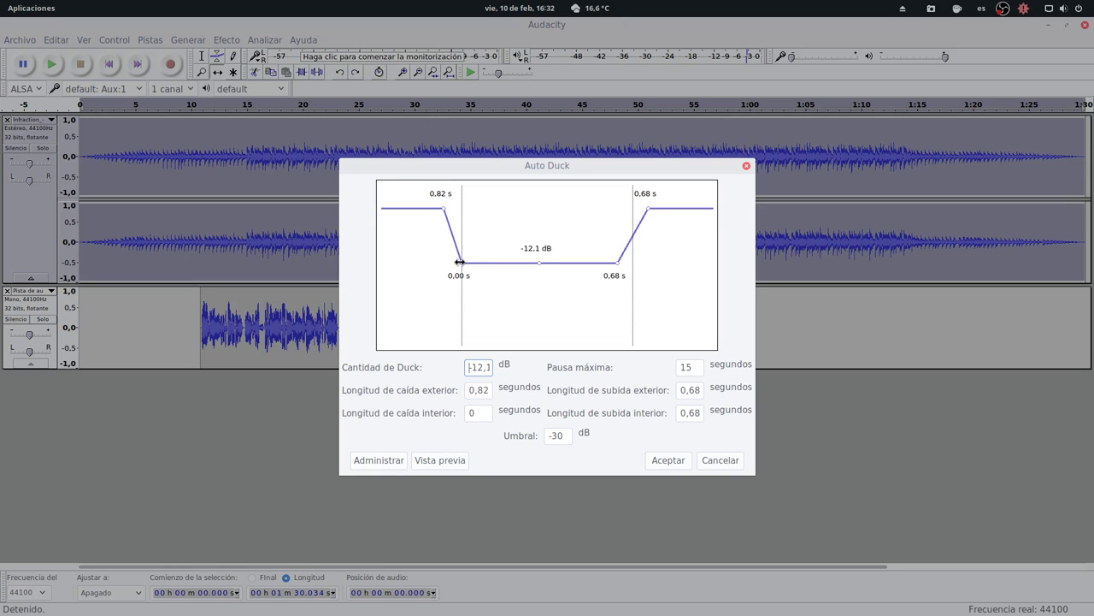
pyautogui.moveTo(459, 263); pyautogui.dragTo(481, 262)
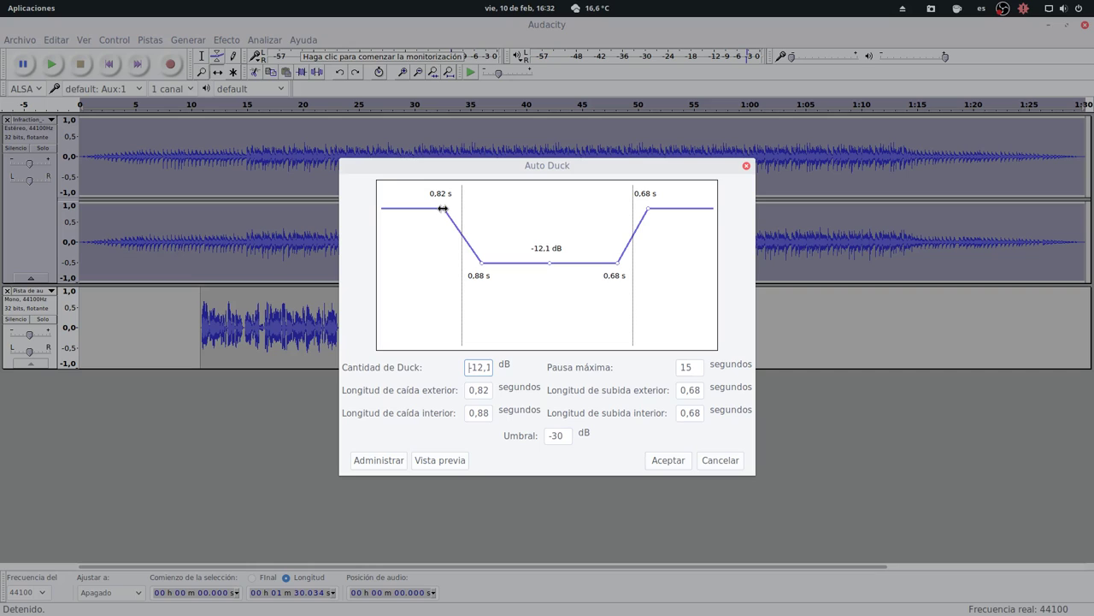
pyautogui.moveTo(444, 208); pyautogui.dragTo(461, 208)
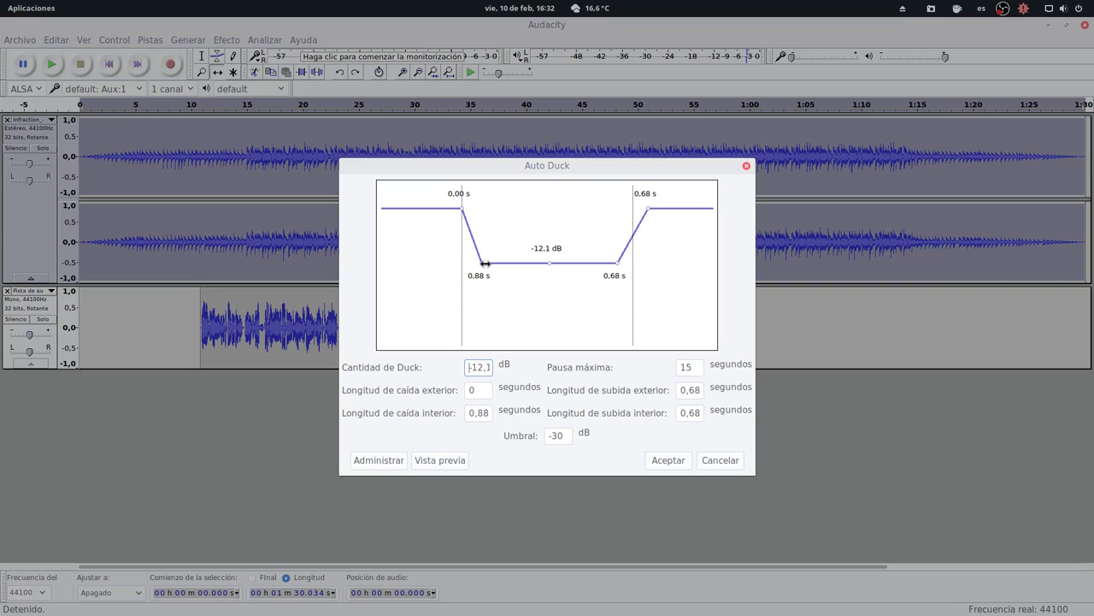
pyautogui.moveTo(482, 262); pyautogui.dragTo(454, 270)
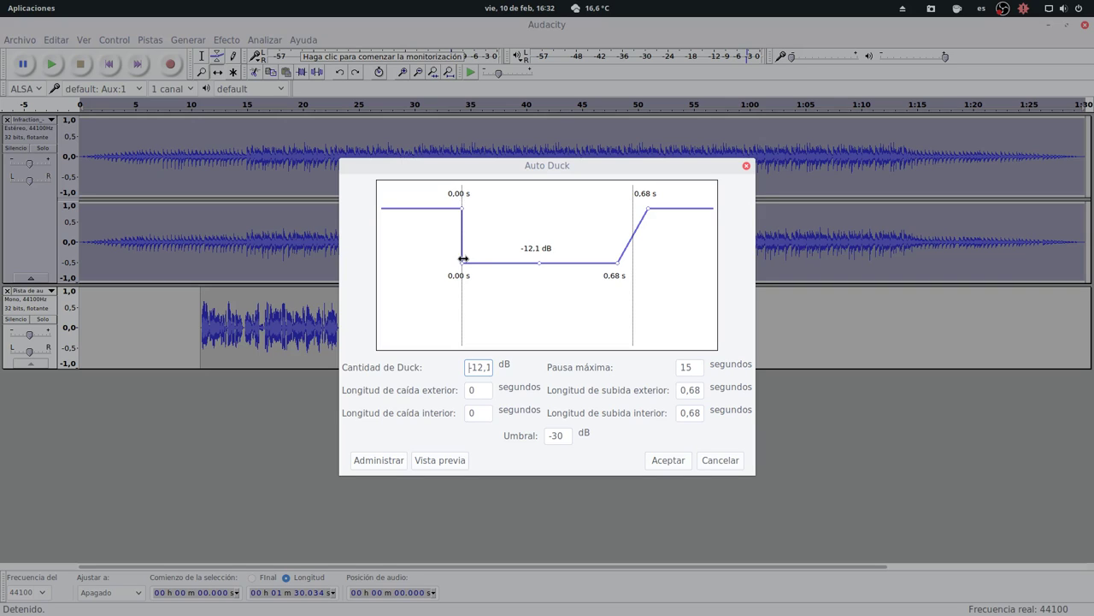
# Apply Auto Duck at -18.1 dB with fall lengths of 0.52 s outer and 0.4 s inner, and rise lengths of 0.43 s outer and 0.38 s inner
pyautogui.moveTo(464, 261); pyautogui.dragTo(468, 260)
pyautogui.moveTo(461, 209); pyautogui.dragTo(448, 212)
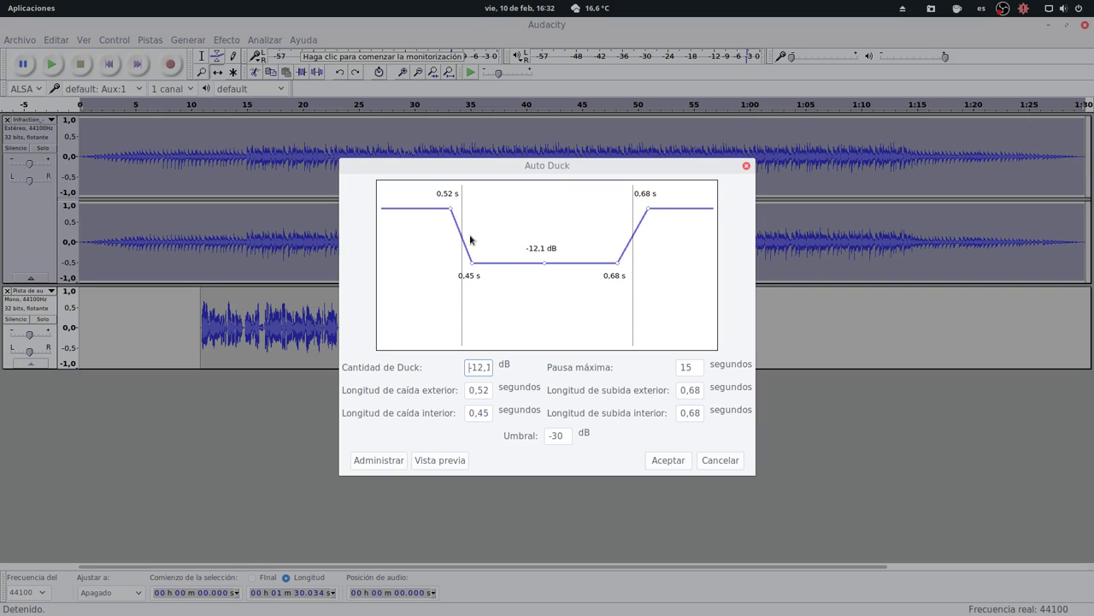
pyautogui.moveTo(474, 265); pyautogui.dragTo(470, 265)
pyautogui.moveTo(648, 208); pyautogui.dragTo(642, 207)
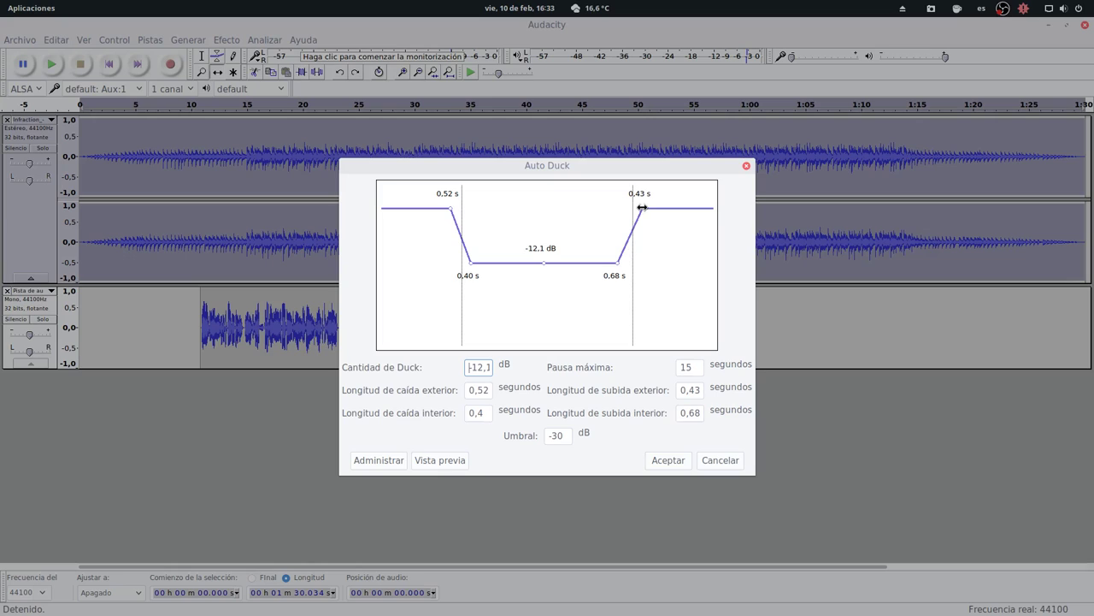
pyautogui.moveTo(617, 262); pyautogui.dragTo(623, 264)
pyautogui.moveTo(547, 263); pyautogui.dragTo(547, 290)
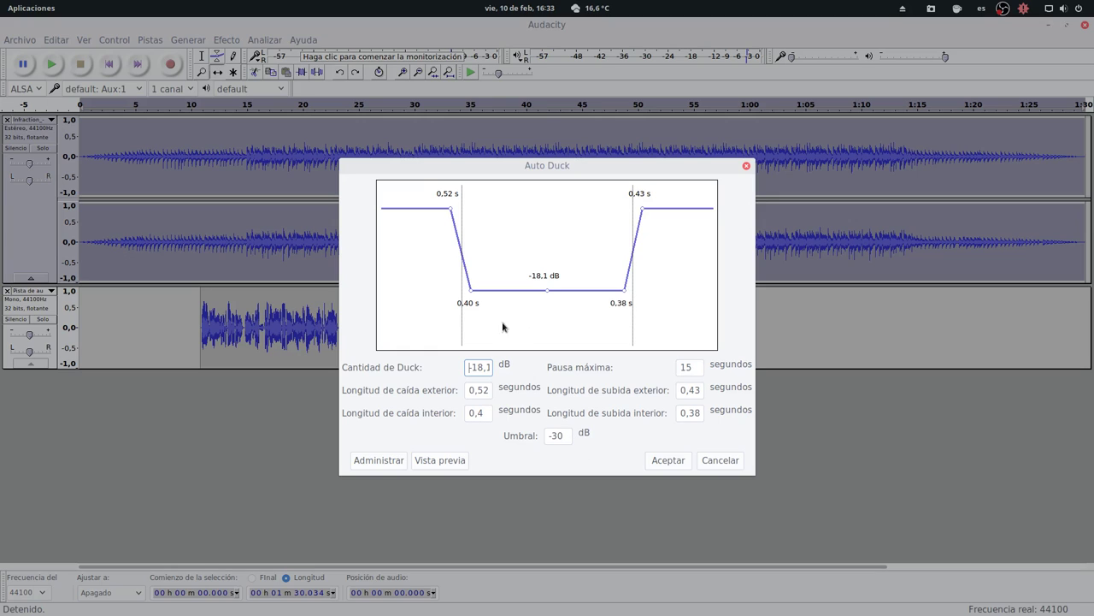
pyautogui.click(672, 462)
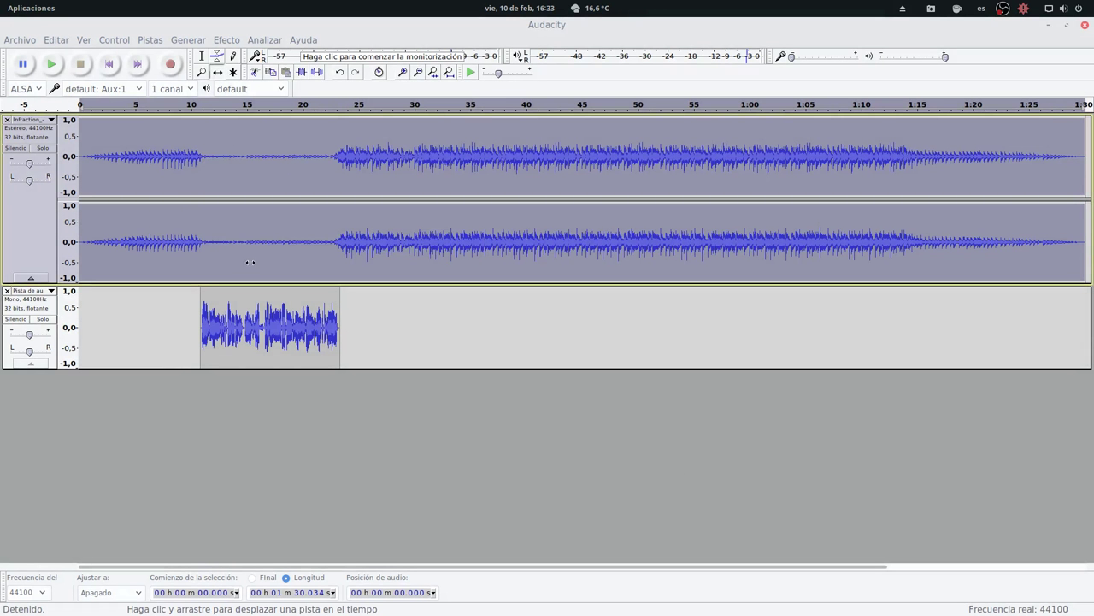
# Play the ducked mix from about 8 s until after the voice ends, and undo the Auto Duck effect
pyautogui.click(168, 150)
pyautogui.press('space')
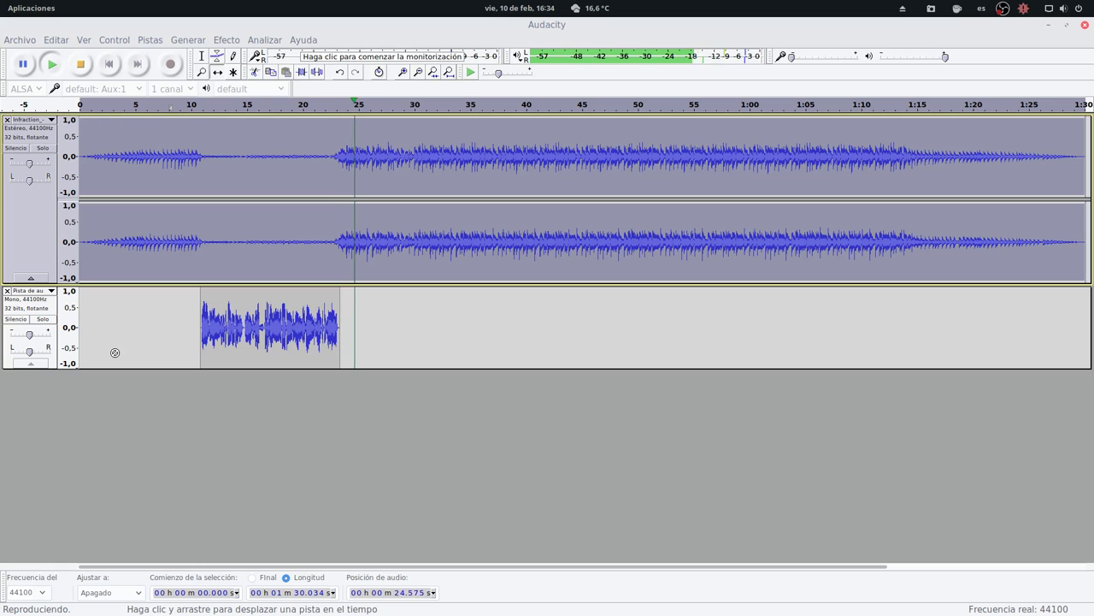
pyautogui.press('space')
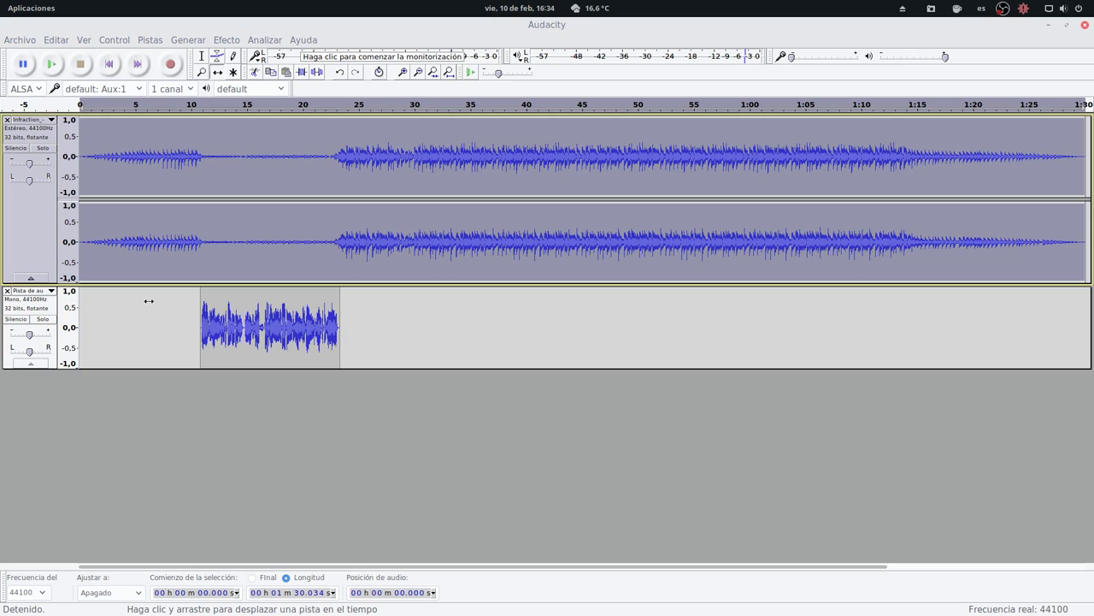
pyautogui.hotkey('ctrl', 'z')
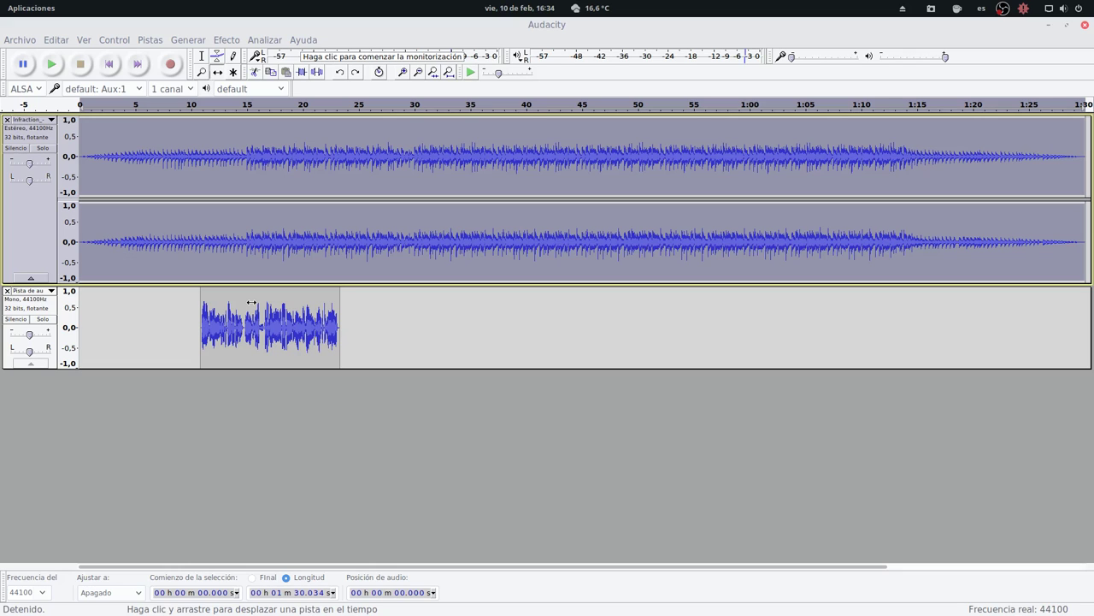
# Reshape the music's volume with envelope points of about 0.6 at 12.5 s, 0.8 at 17.5 s and 0.4 at 22 s
pyautogui.click(218, 56)
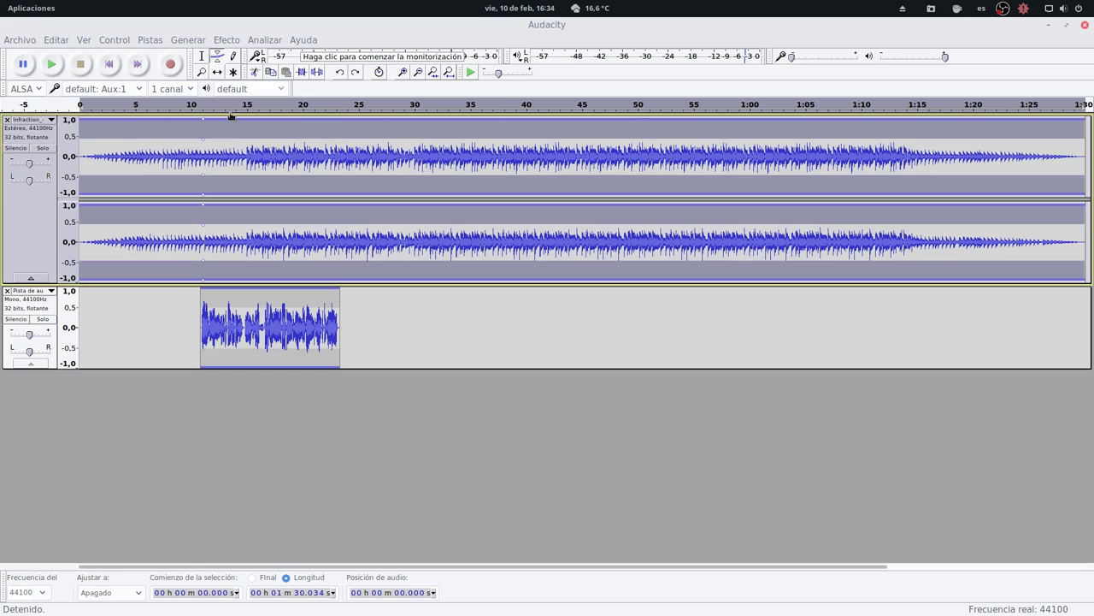
pyautogui.moveTo(220, 118); pyautogui.dragTo(323, 139)
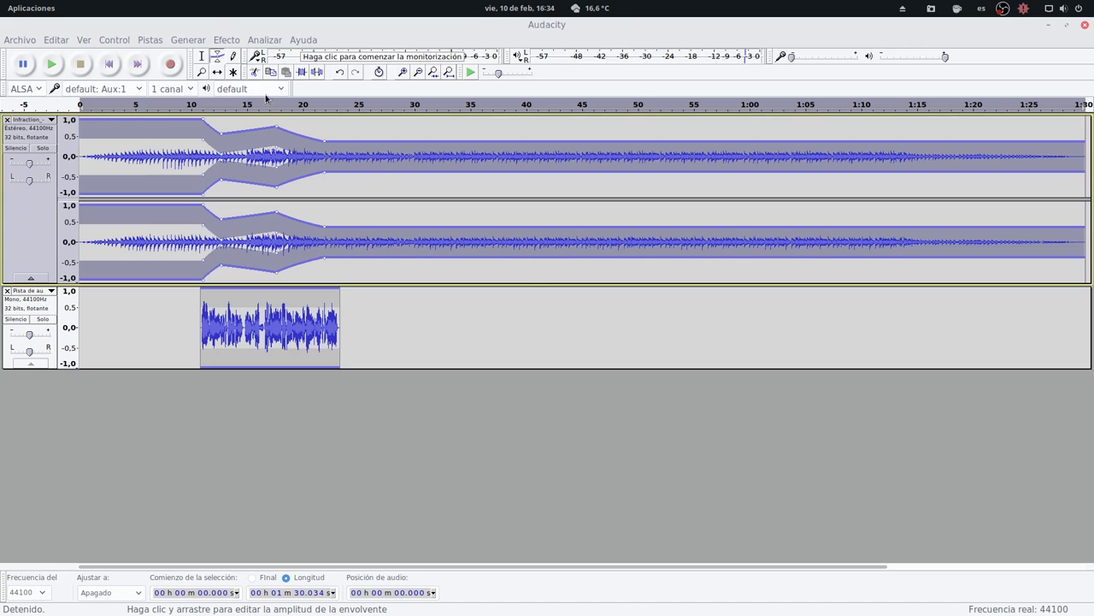